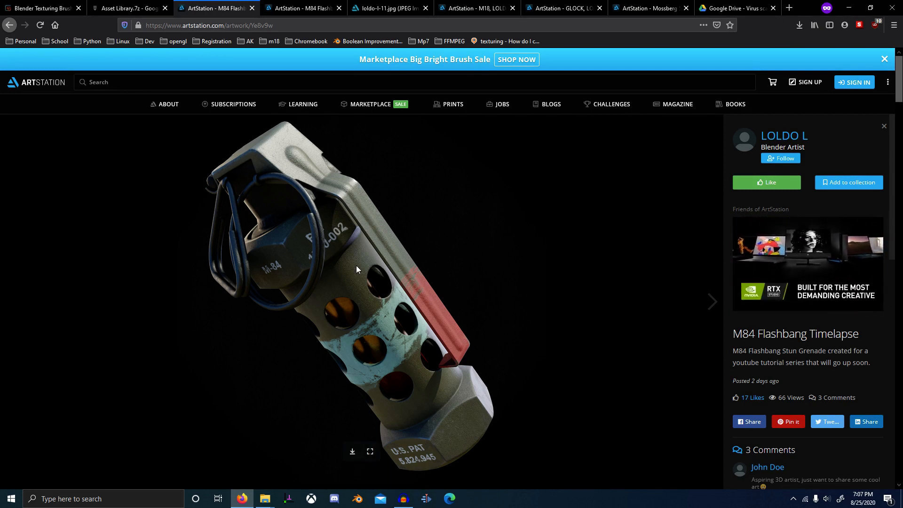
Look through the open ArtStation pages for the flashbang, magazine, M18, Glock and Mossberg 500, closing each one after viewing.
scroll(356, 265, "down", 7)
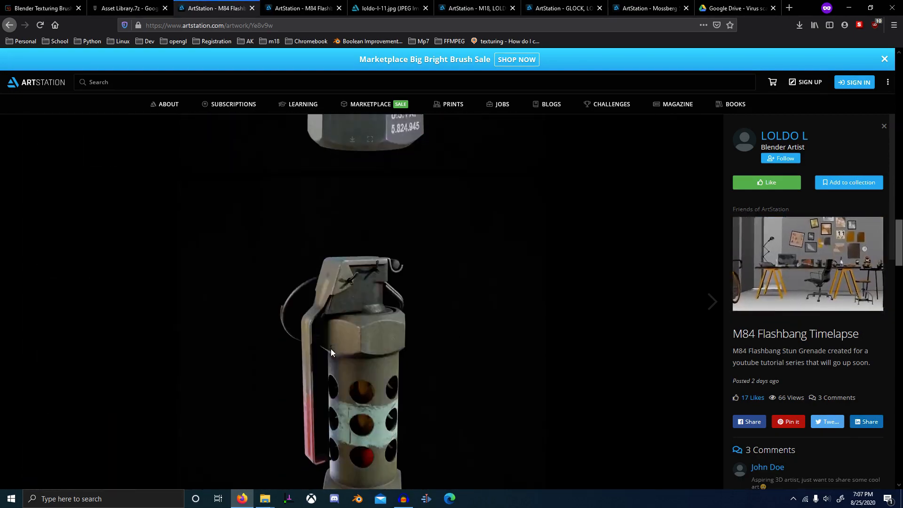
key("ctrl+w")
key("ctrl+w")
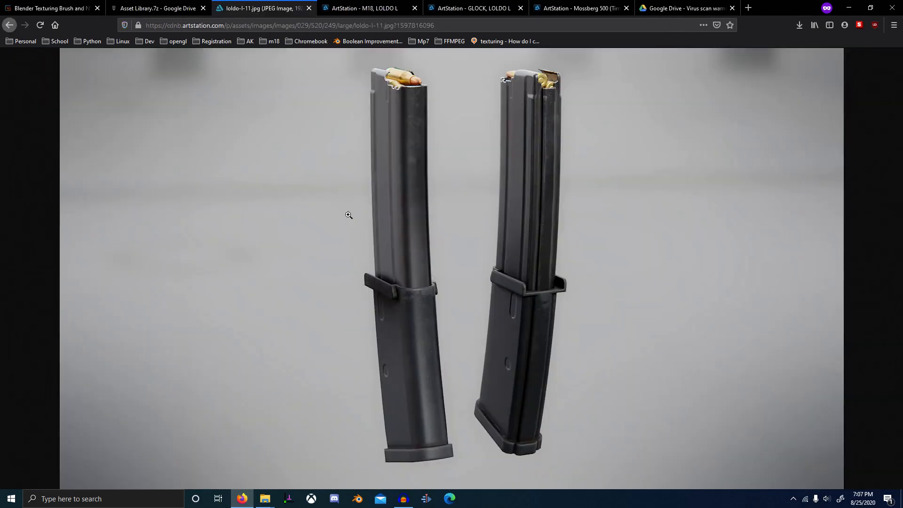
key("ctrl+w")
scroll(399, 261, "down", 5)
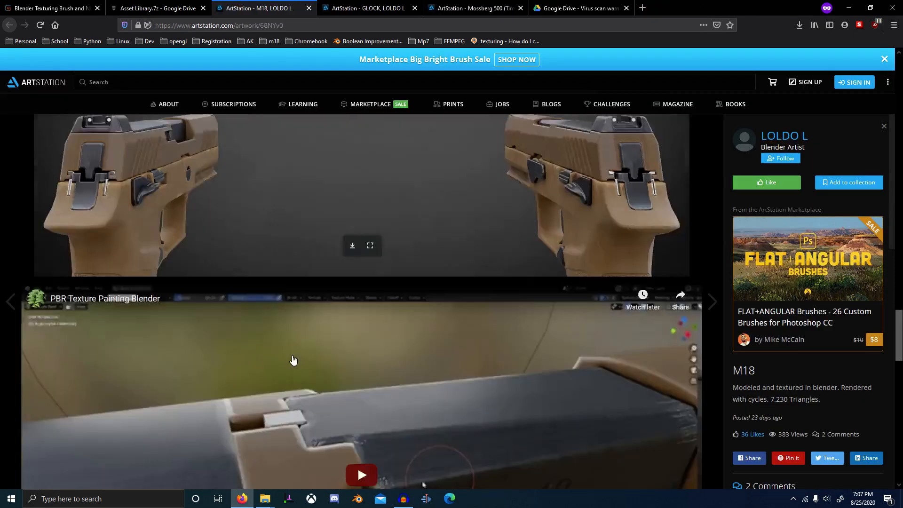
scroll(291, 358, "down", 10)
key("ctrl+w")
scroll(296, 318, "down", 3)
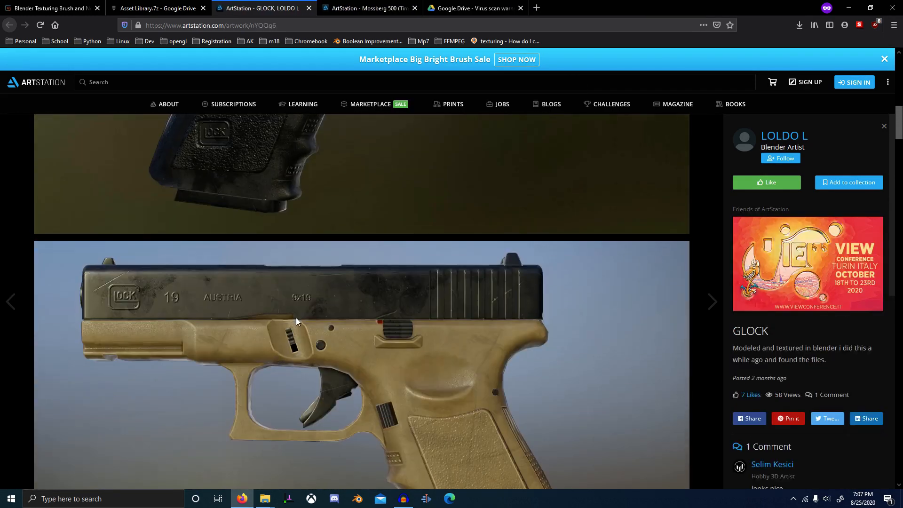
key("ctrl+w")
scroll(358, 265, "down", 8)
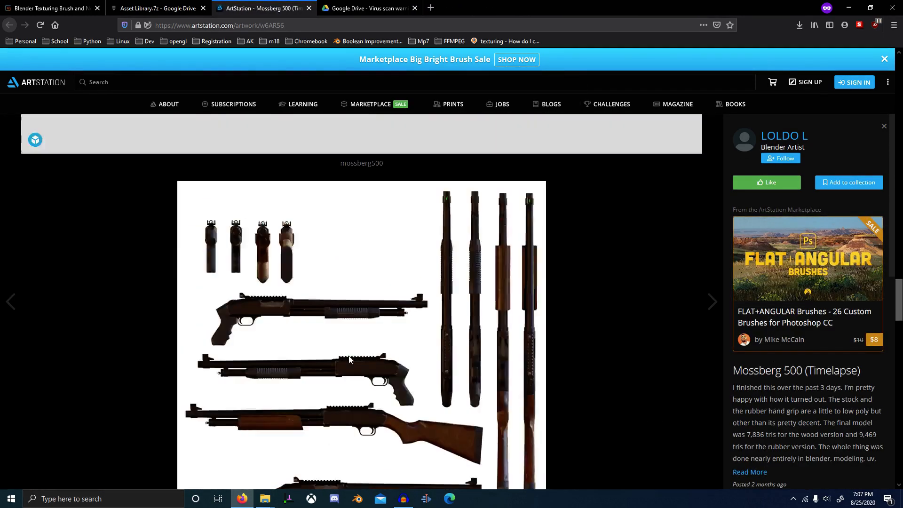
scroll(350, 361, "up", 5)
key("ctrl+w")
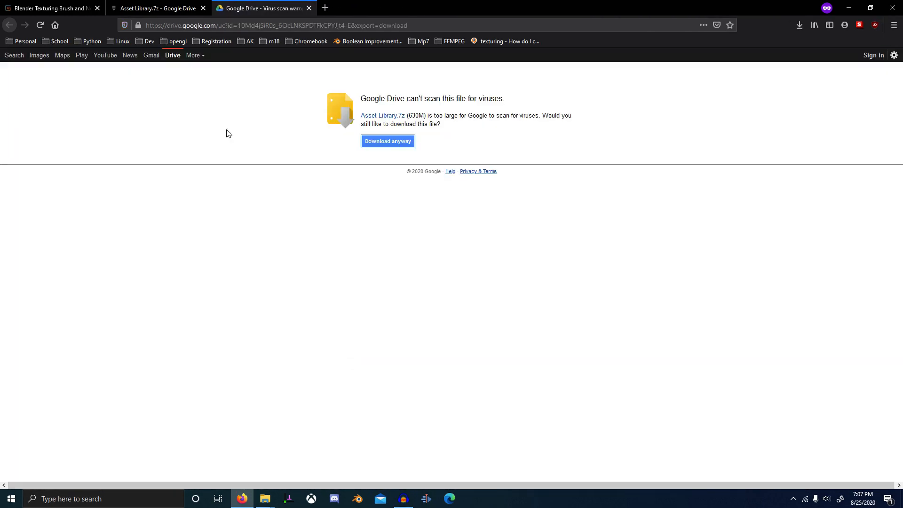
Review the Gumroad product page for the Blender Texturing Brush and Node Pack, including its banner and contents list.
left_click(181, 4)
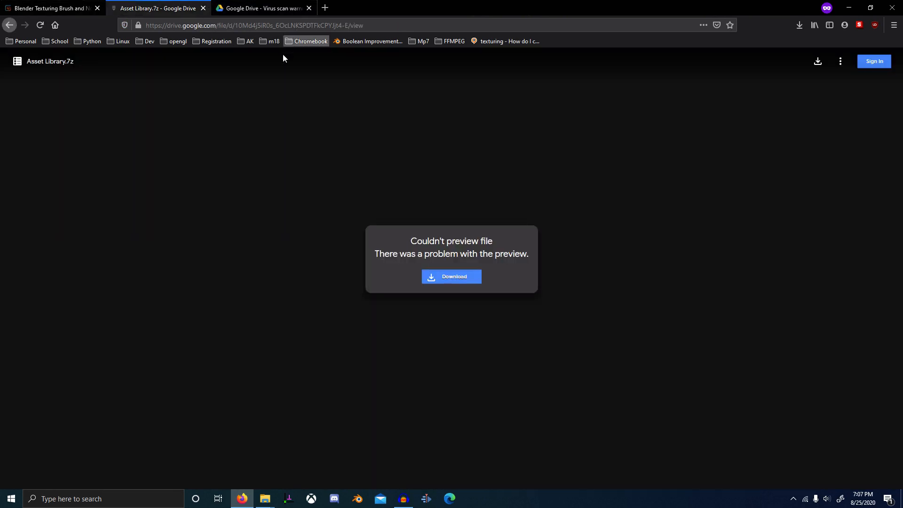
left_click(26, 6)
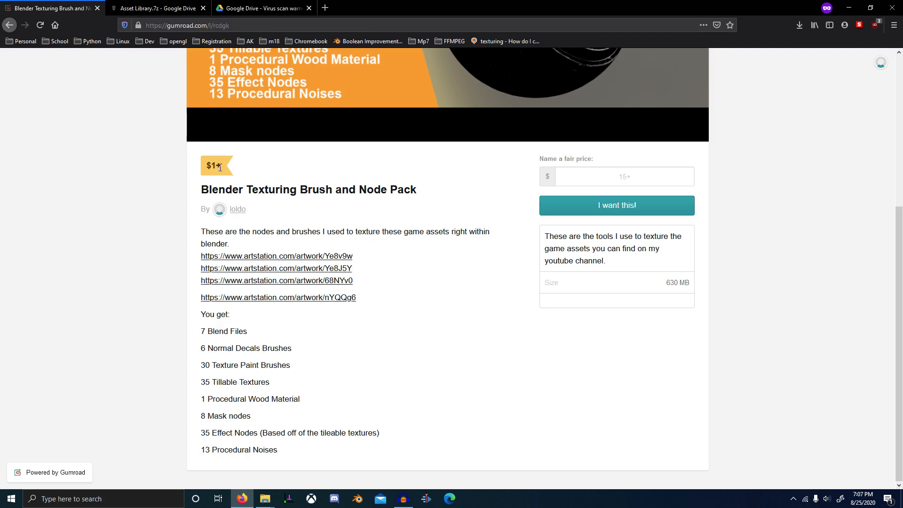
scroll(456, 327, "up", 5)
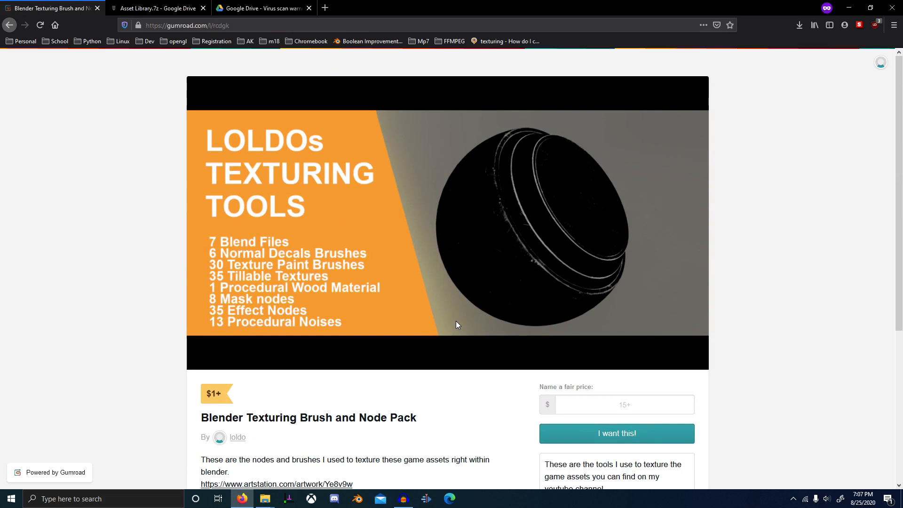
Request the download of Asset Library.7z from Google Drive past the virus-scan notice, and cancel saving the file.
left_click(148, 7)
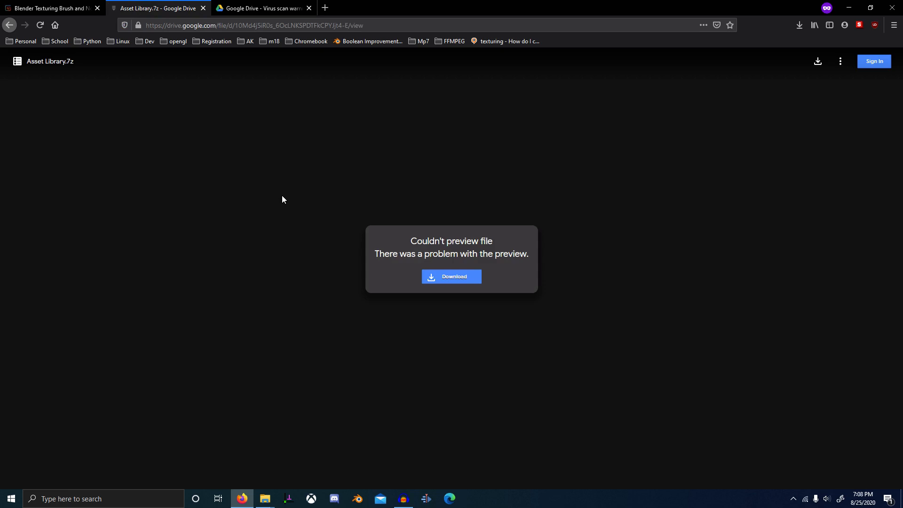
left_click(458, 277)
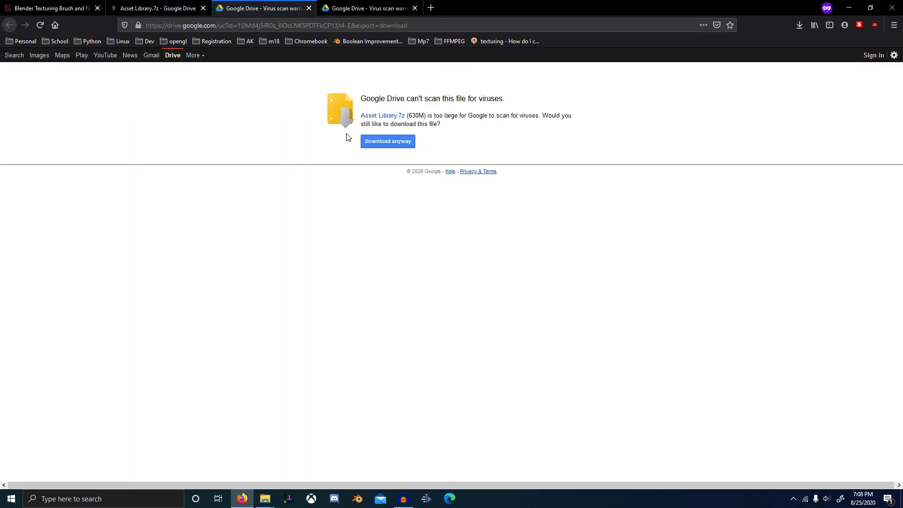
left_click(389, 142)
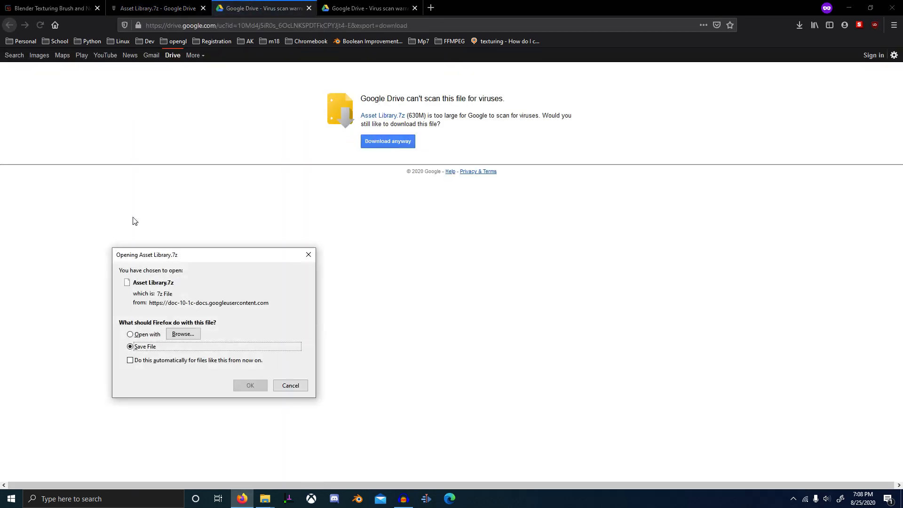
left_click(287, 387)
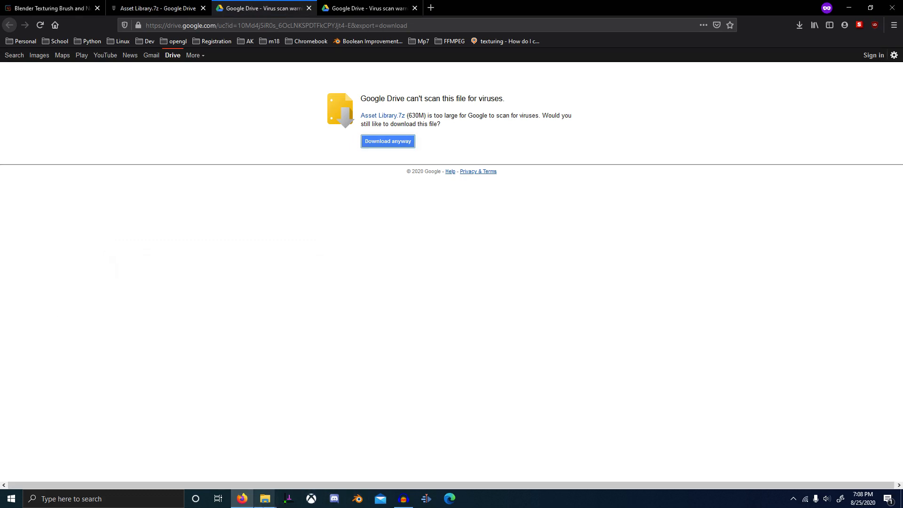
Switch to File Explorer, go up to the Videos folder, and examine the 7-Zip options for Asset Library.7z.
mouse_move(265, 498)
left_click(304, 459)
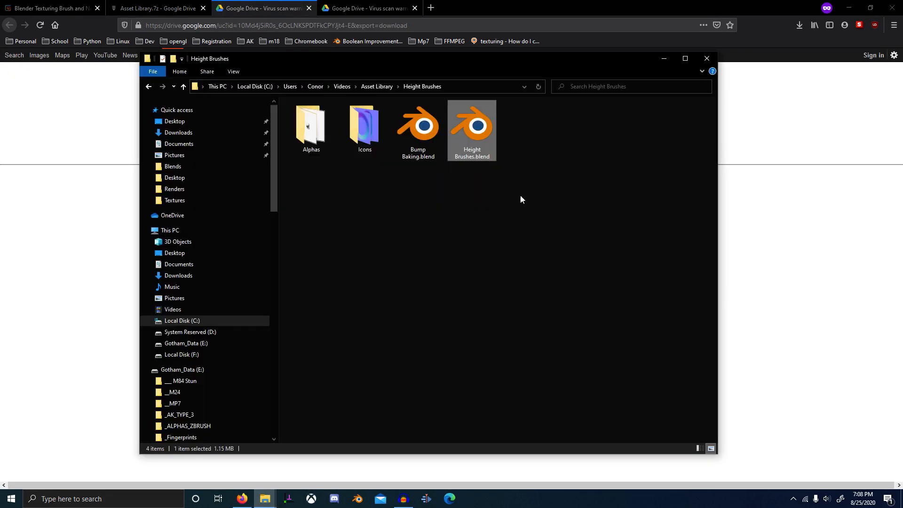
left_click(376, 86)
left_click(343, 86)
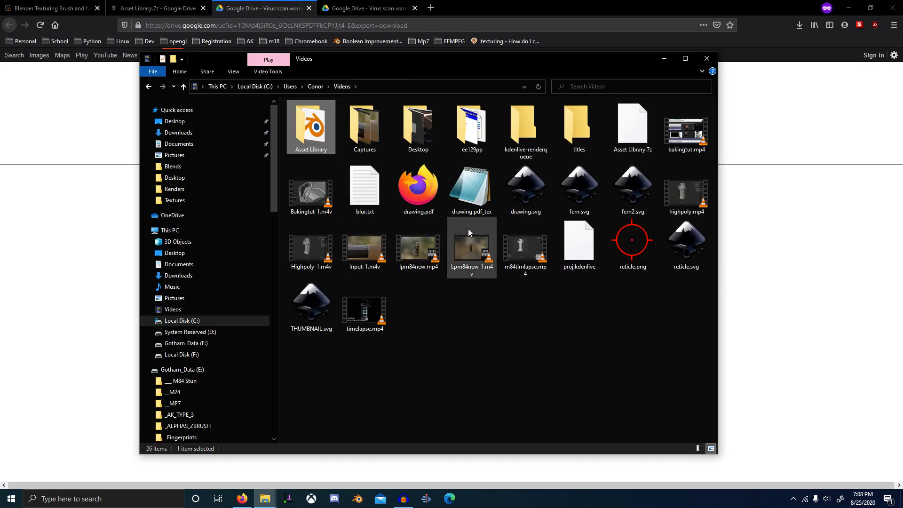
right_click(637, 117)
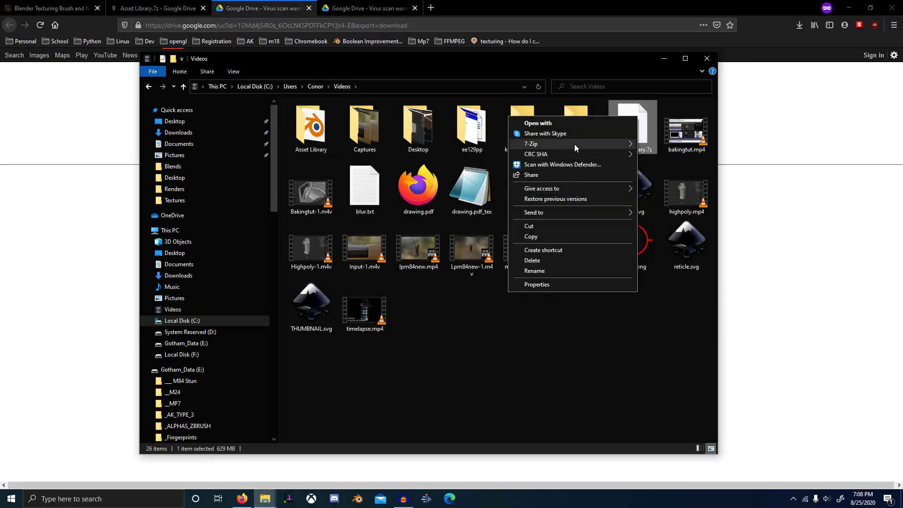
left_click(468, 401)
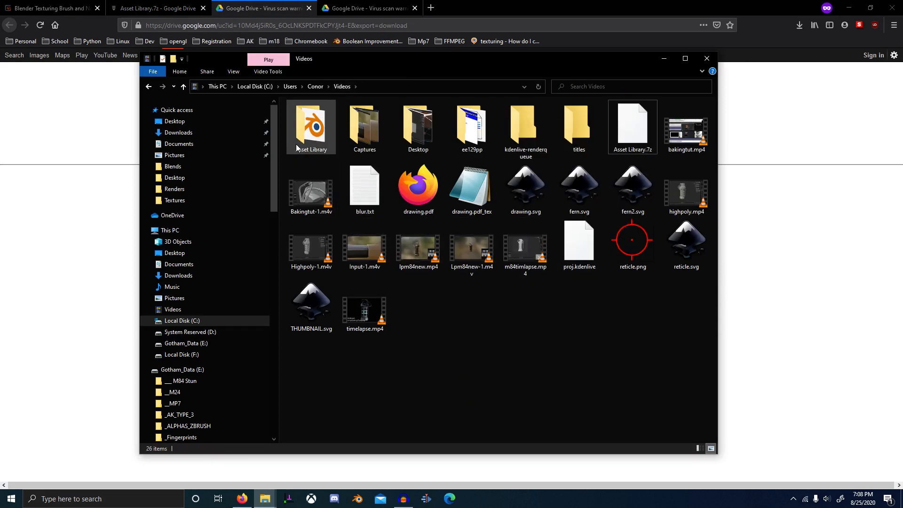
Open Scratches Baking.blend from the Asset Library folder in Blender.
double_click(326, 130)
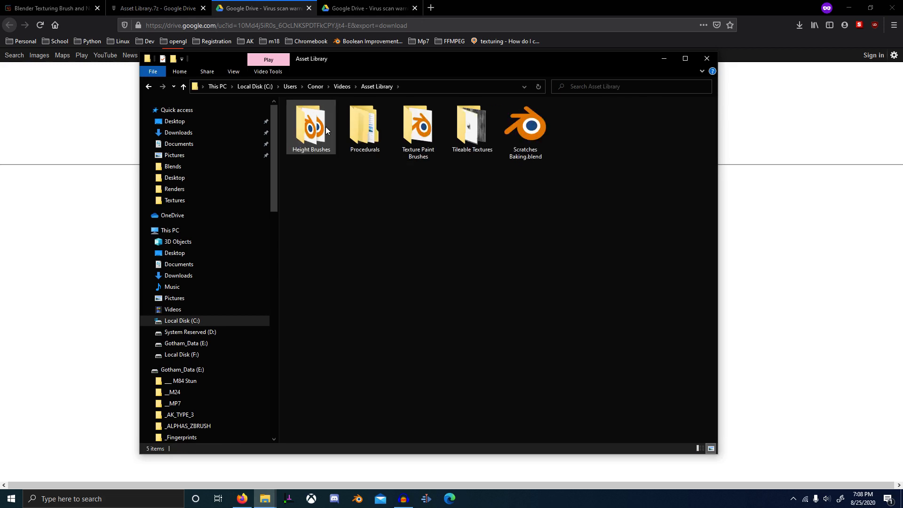
left_click_drag(614, 215, 570, 165)
double_click(518, 131)
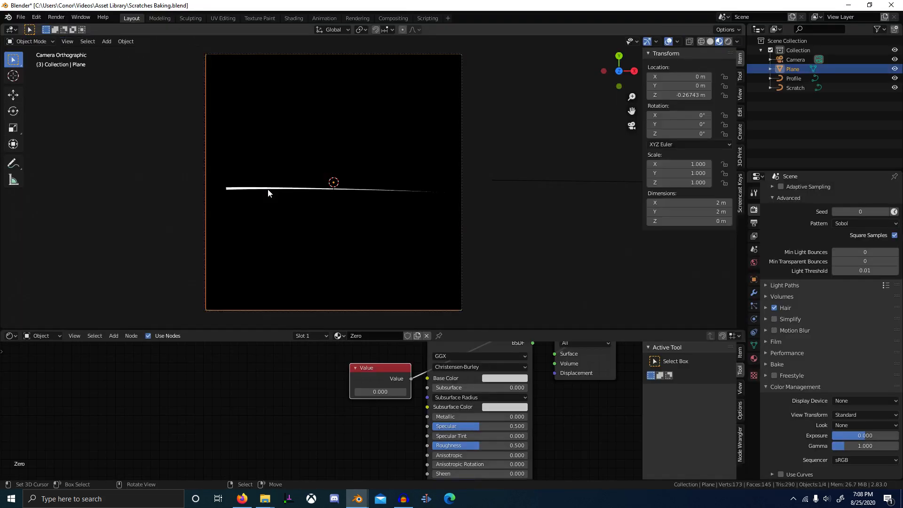
Edit the Scratch curve by moving its thick-end control point up and inward and rotating its handles to steepen the start.
left_click(270, 188)
key("Tab")
key("g")
left_click(320, 148)
key("r")
left_click(258, 221)
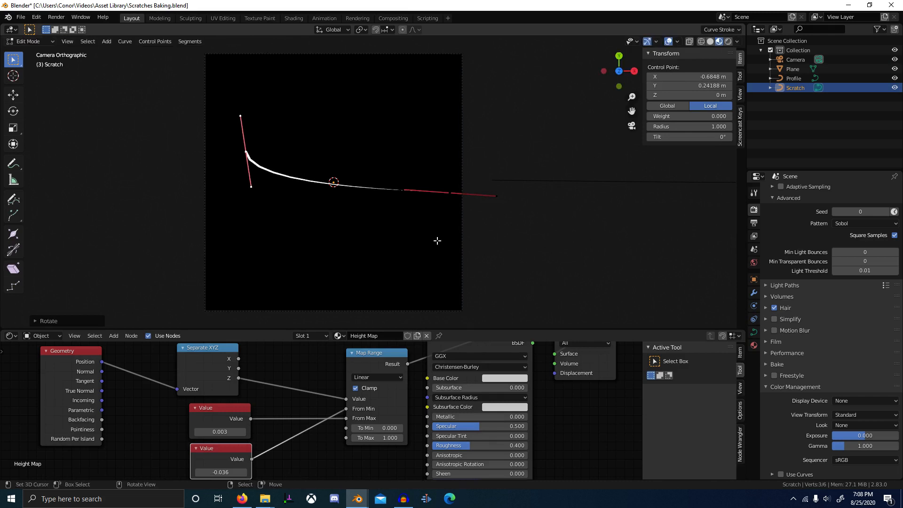
Move the Scratch curve's thin-end control point and rotate its handles so the scratch bends into an arc.
left_click(450, 193)
key("g")
left_click(561, 247)
key("r")
left_click(441, 161)
key("Tab")
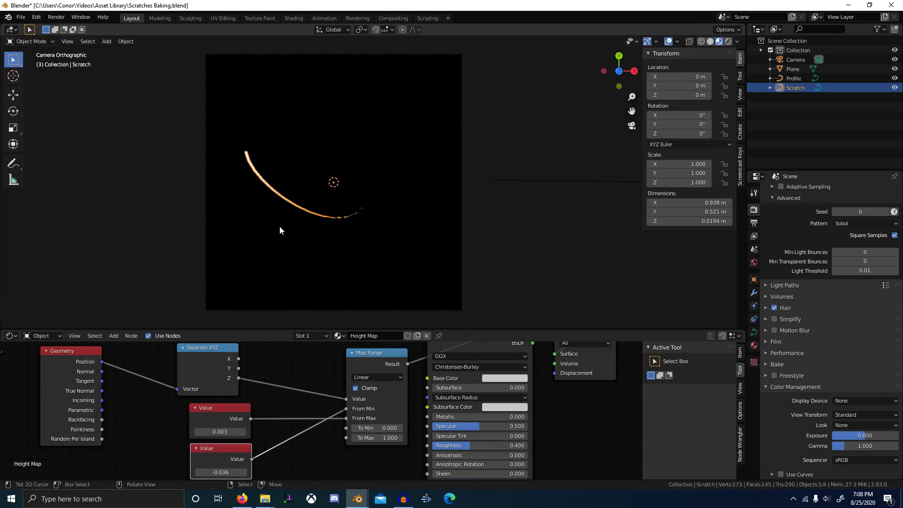
Smooth the Scratch curve by setting its preview resolution U to 64.
scroll(337, 227, "up", 3)
left_click(358, 248)
left_click(220, 209)
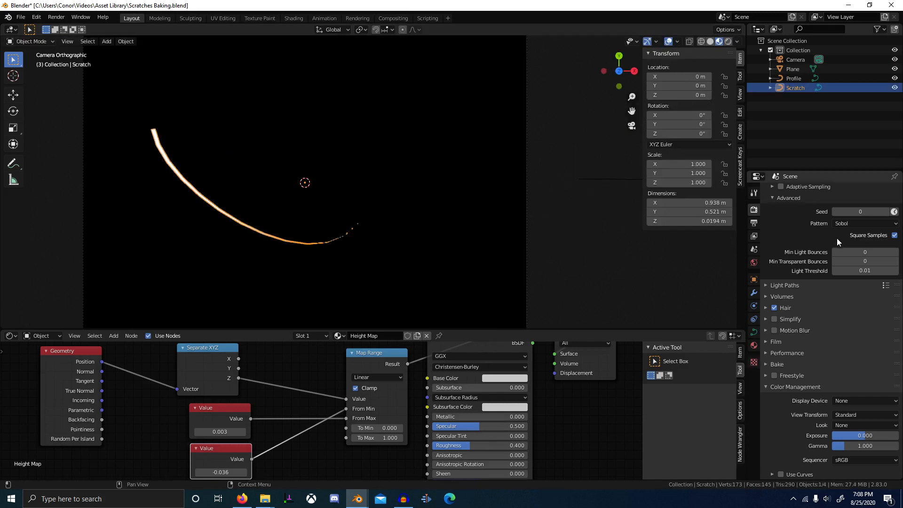
left_click(754, 236)
left_click(754, 333)
left_click_drag(848, 231, 885, 231)
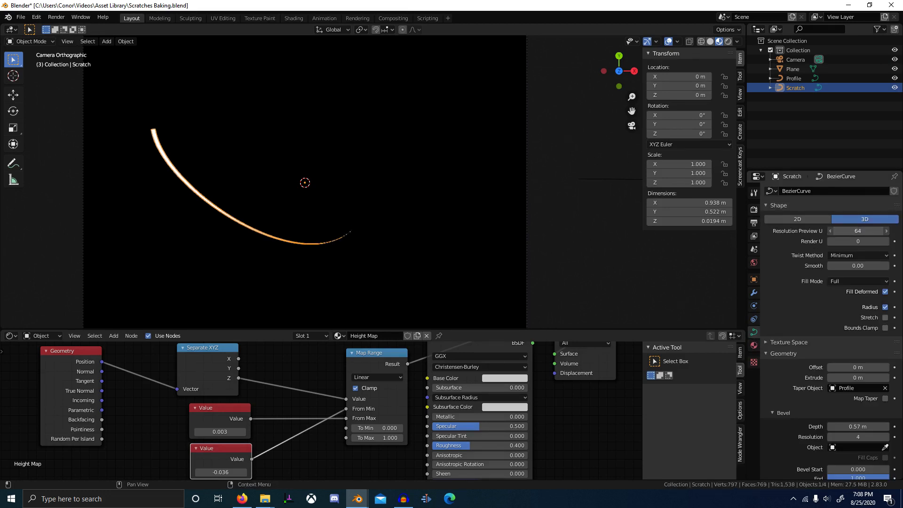
Deselect the scratch to inspect its smoothed shape, and close Scratches Baking.blend without saving the changes.
left_click(259, 144)
scroll(369, 163, "down", 2)
middle_click_drag(368, 157, 397, 166, "shift")
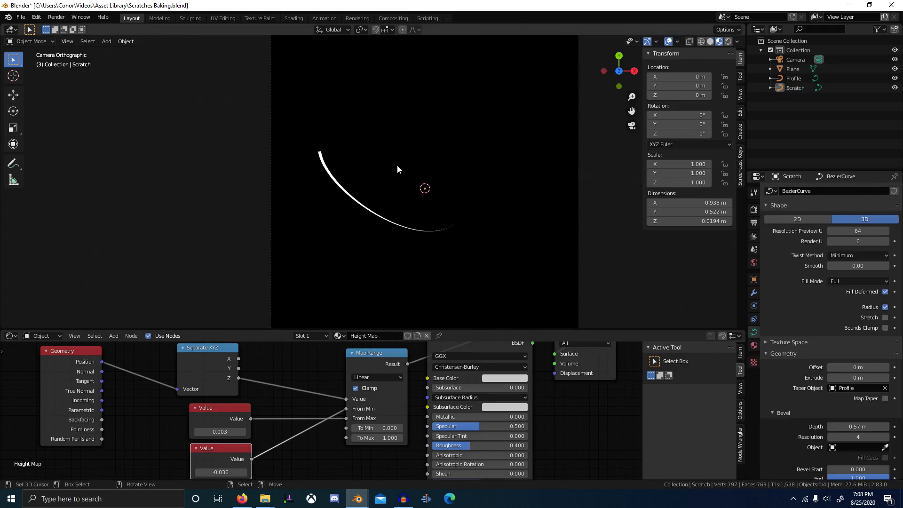
left_click(891, 5)
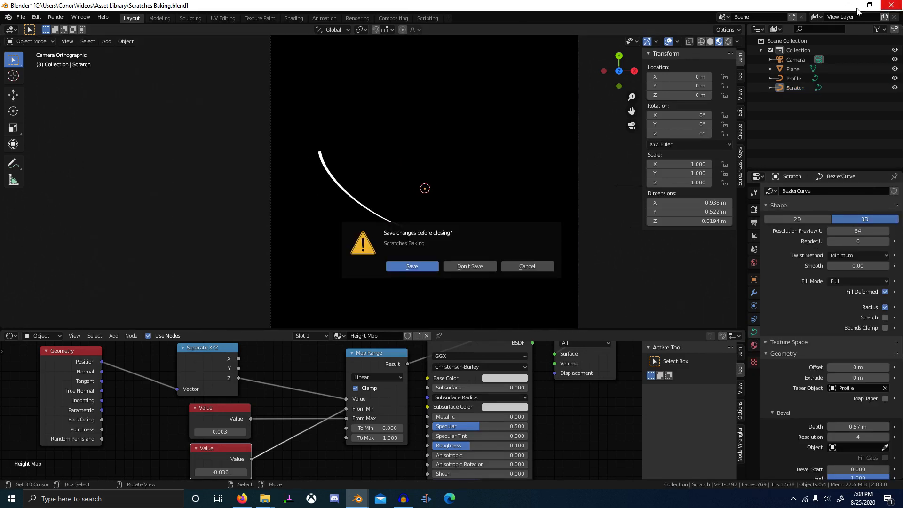
left_click(480, 266)
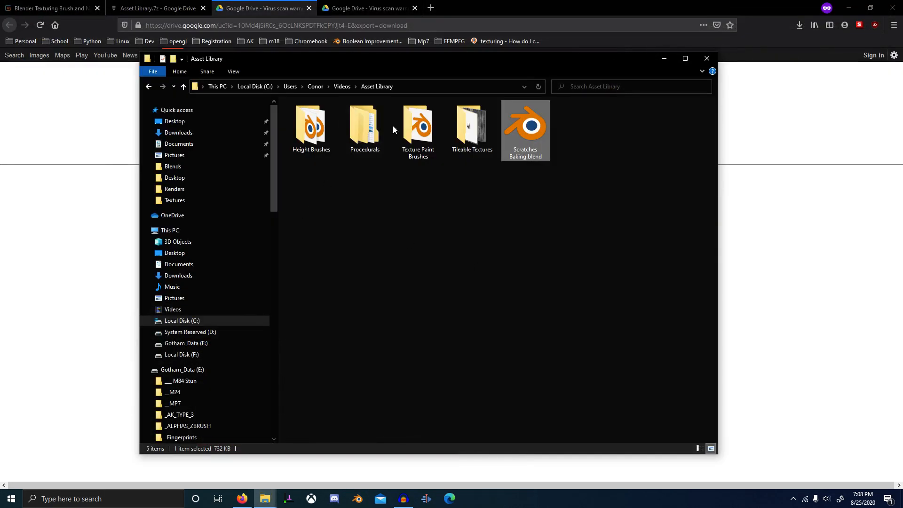
Browse the Icons and Alphas subfolders inside the Texture Paint Brushes folder, returning to that folder.
double_click(403, 137)
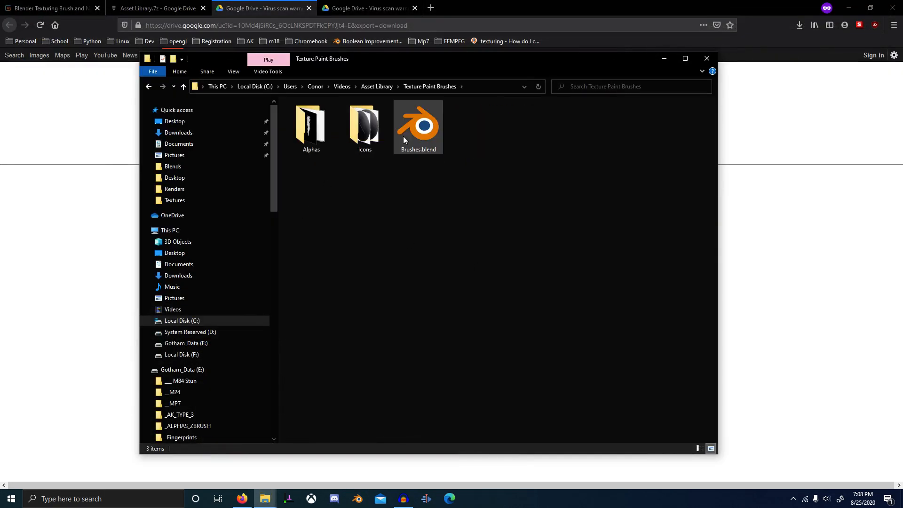
double_click(363, 134)
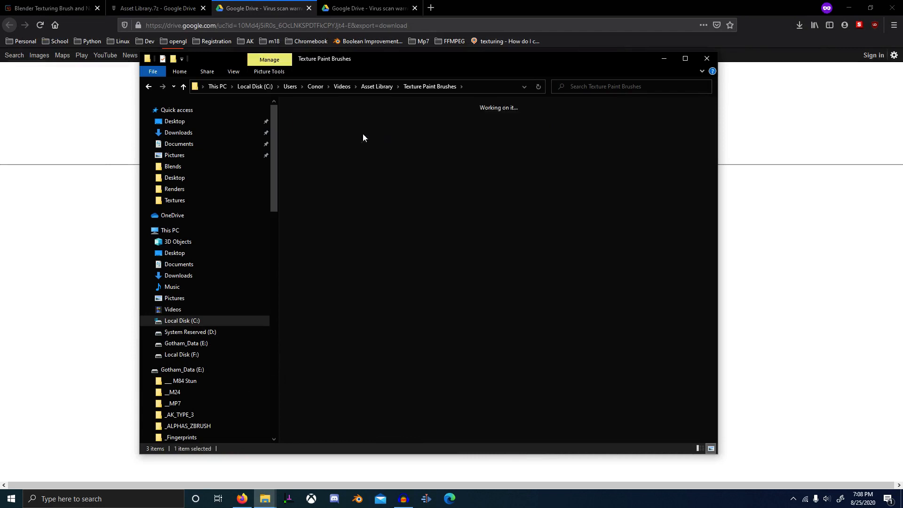
left_click_drag(705, 372, 256, 112)
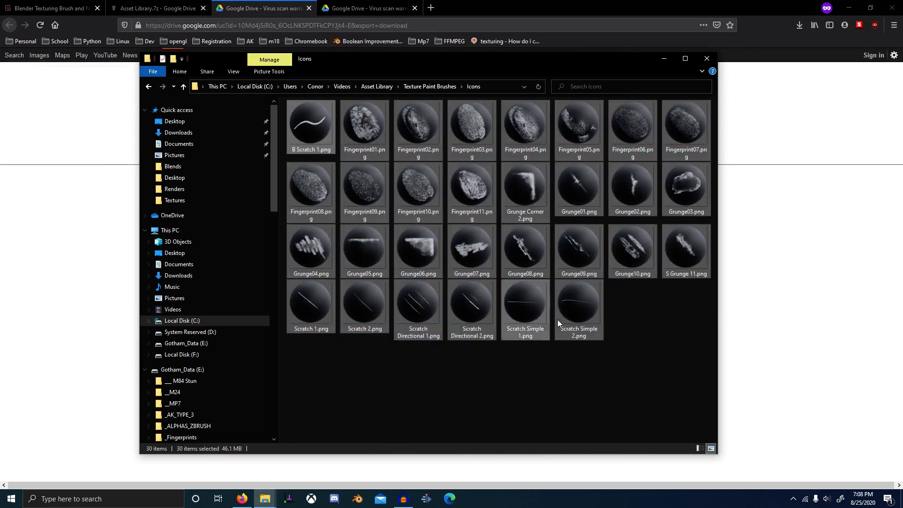
left_click(591, 359)
left_click(422, 86)
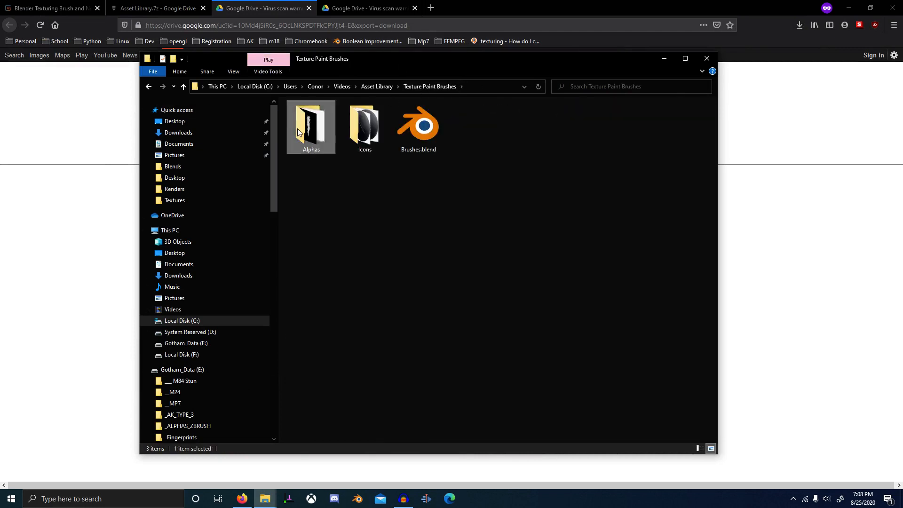
double_click(311, 124)
left_click(430, 86)
Open Brushes.blend in Blender and choose the S Scratch Directional 1 brush for texture painting.
left_click(417, 132)
double_click(417, 132)
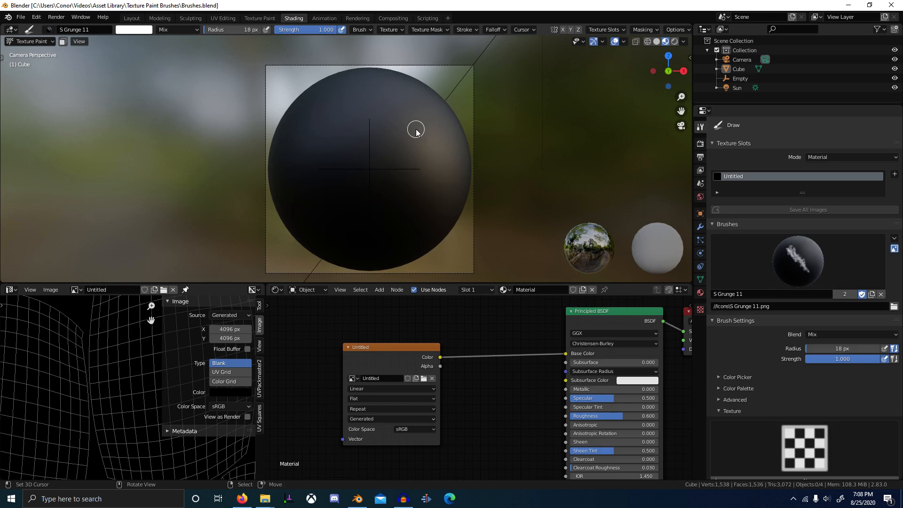
left_click(798, 261)
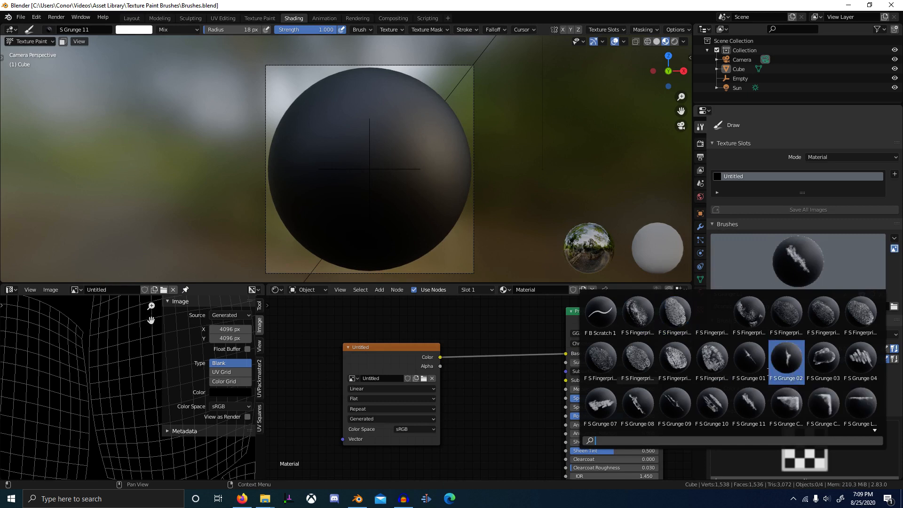
scroll(861, 376, "down", 2)
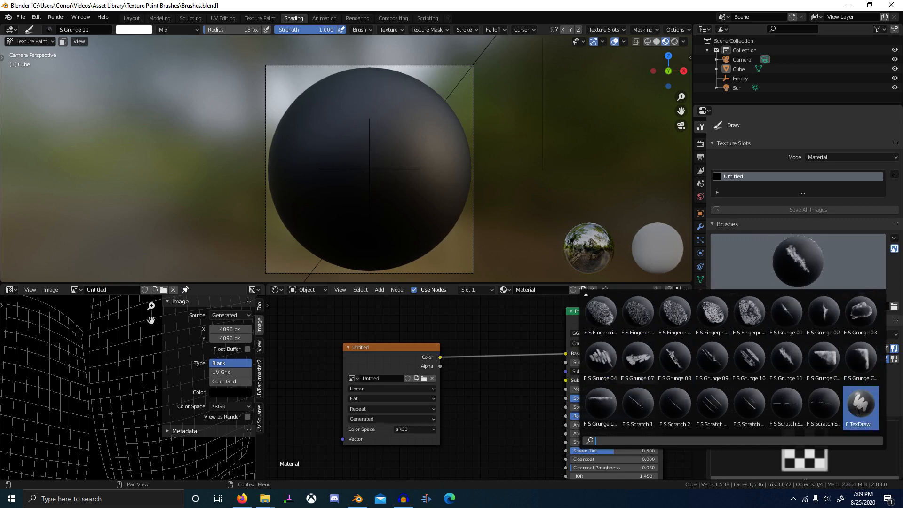
left_click(712, 404)
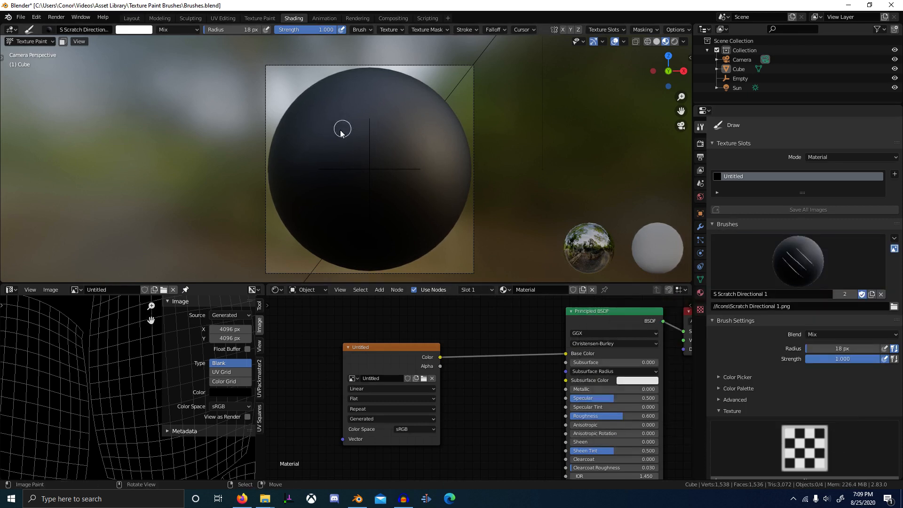
Paint white directional scratch marks onto different areas of the dark sphere with the S Scratch Directional 1 brush.
left_click(21, 17)
scroll(392, 171, "up", 3)
left_click_drag(392, 171, 475, 253)
middle_click_drag(475, 252, 329, 157)
left_click_drag(333, 154, 397, 263)
scroll(397, 262, "down", 6)
middle_click_drag(479, 230, 361, 146)
scroll(361, 147, "up", 4)
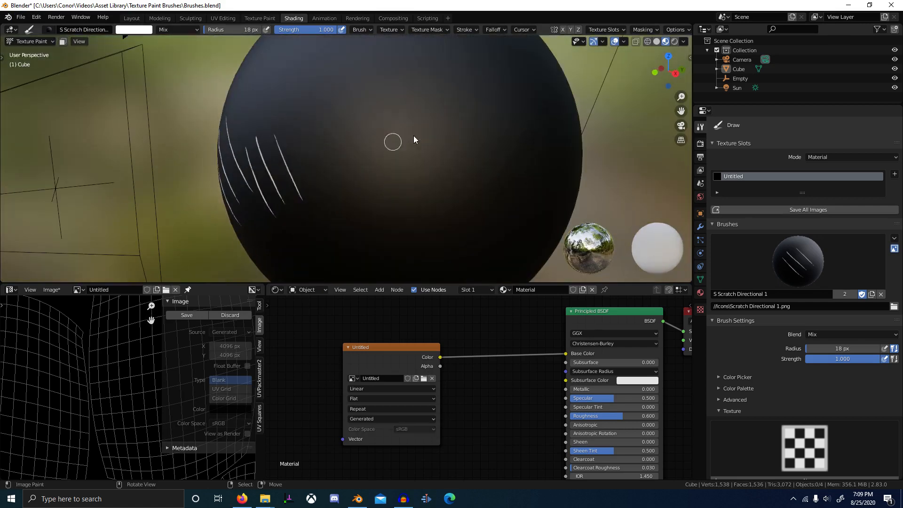
Stamp one more directional scratch on the sphere's front and add two fingerprints with the S Fingerprint01 brush.
left_click_drag(413, 136, 377, 229)
left_click(830, 262)
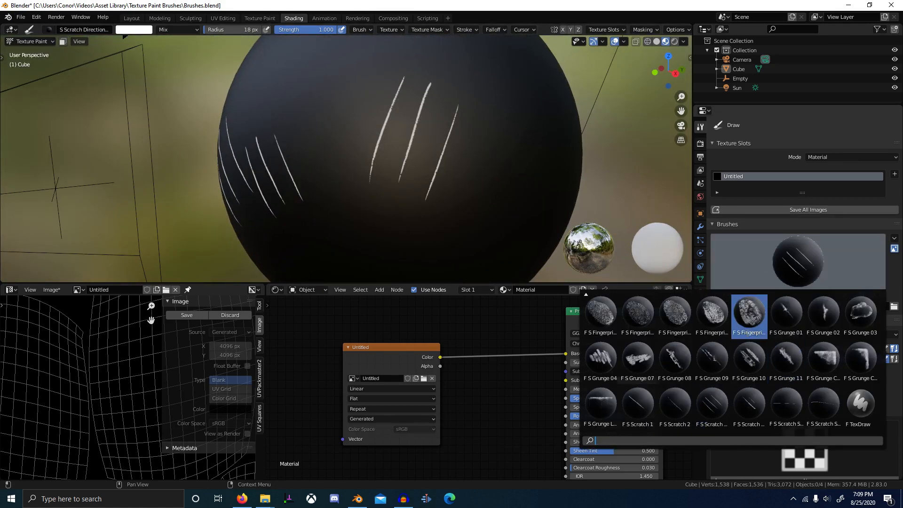
left_click(745, 316)
left_click_drag(426, 211, 480, 274)
middle_click_drag(480, 274, 423, 232)
left_click_drag(405, 181, 373, 246)
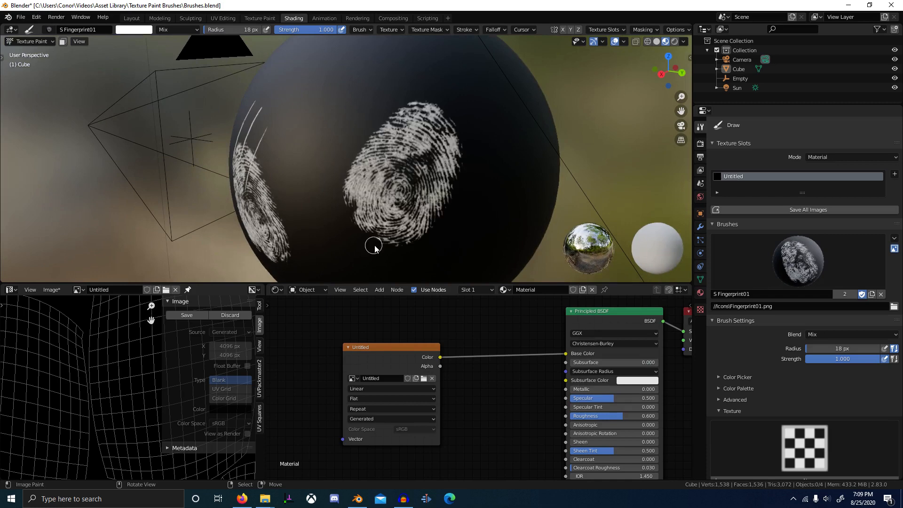
Choose the S Grunge 01 brush and stamp crossing grunge marks above the fingerprints on the sphere.
left_click(849, 258)
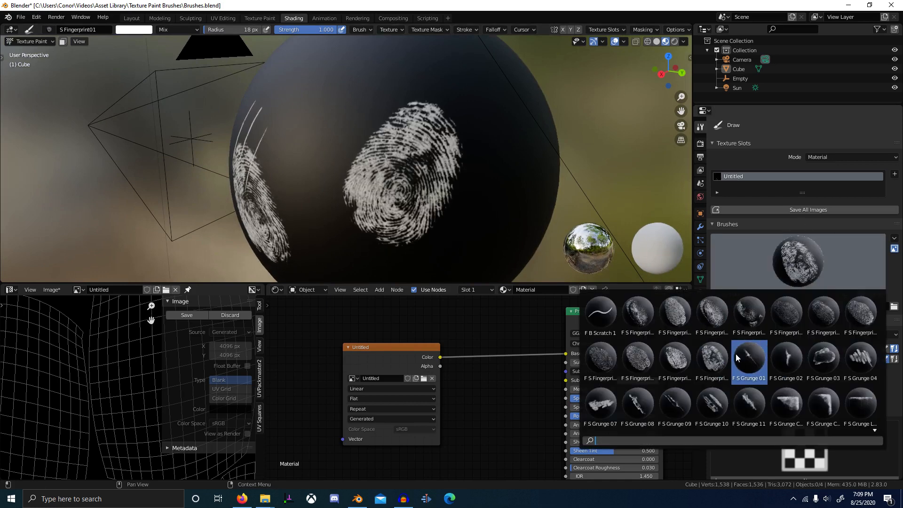
left_click(749, 362)
left_click_drag(282, 127, 389, 121)
scroll(386, 124, "down", 3)
middle_click_drag(376, 124, 408, 146)
left_click_drag(368, 150, 361, 196)
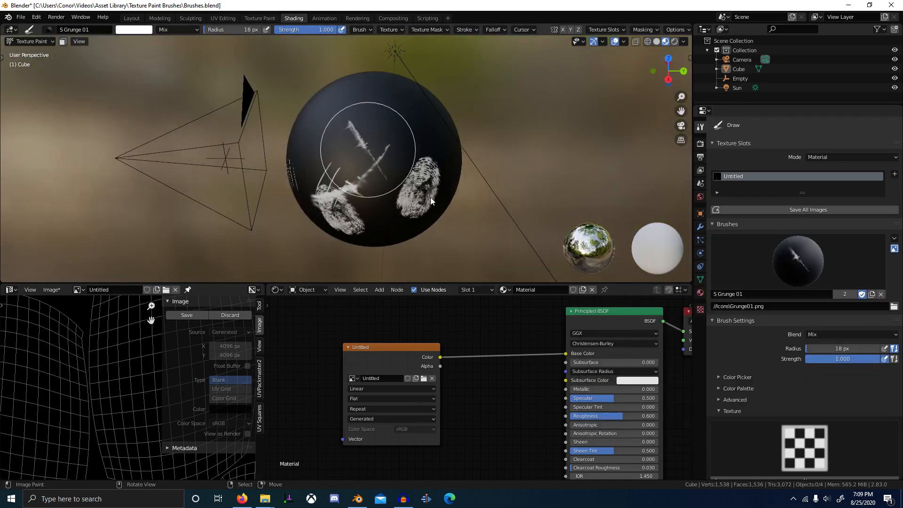
Choose the S Grunge 08 brush and stamp rough white grunge marks of varying sizes around the sphere.
left_click(798, 255)
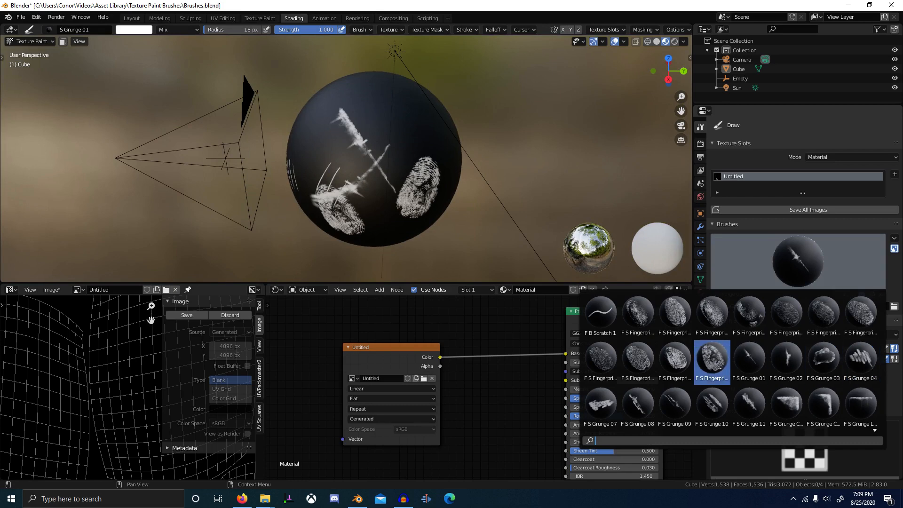
left_click(636, 397)
left_click_drag(371, 155, 401, 97)
left_click_drag(382, 212, 342, 161)
middle_click_drag(341, 161, 399, 139)
mouse_move(370, 195)
left_mouse_down()
mouse_move(397, 143)
mouse_move(377, 201)
left_mouse_up()
middle_click_drag(377, 201, 378, 185)
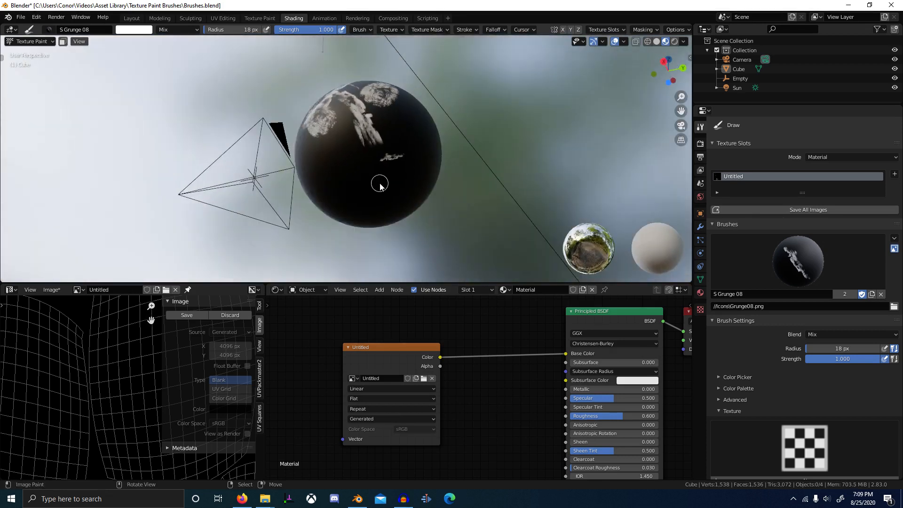
scroll(372, 182, "up", 4)
left_click_drag(395, 140, 399, 120)
Choose the S Grunge Leaking 01 brush and stamp leaking grunge with downward streaks across the sphere's upper part.
left_click(769, 260)
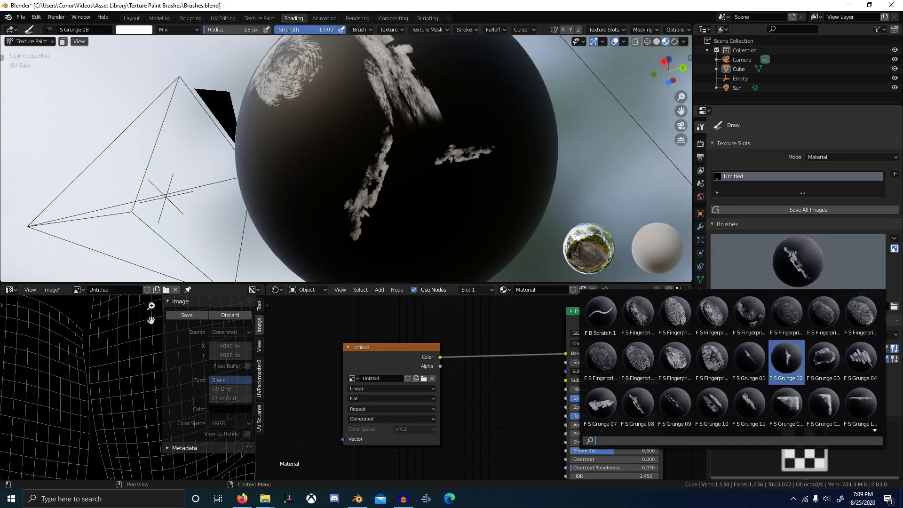
scroll(824, 408, "down", 5)
scroll(650, 419, "down", 3)
scroll(859, 408, "down", 6)
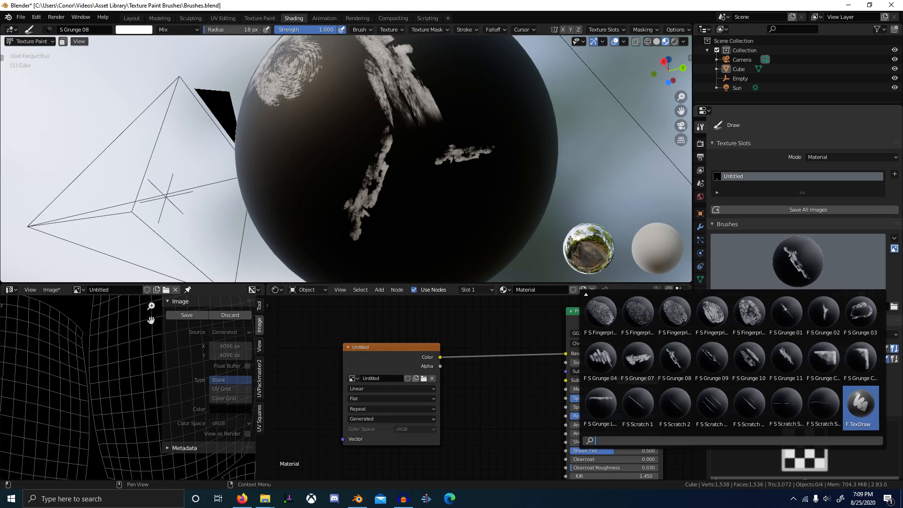
left_click(600, 403)
middle_click_drag(448, 263, 469, 227)
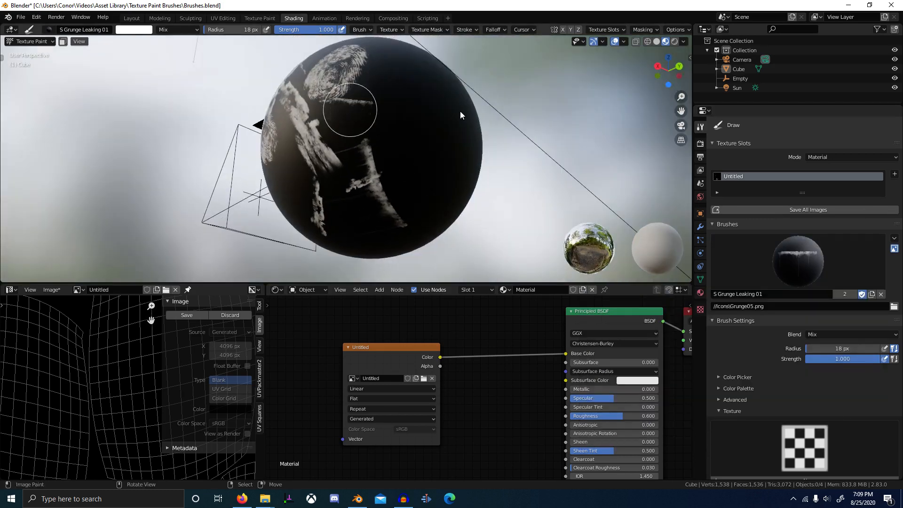
left_click_drag(305, 66, 446, 69)
Discard the painted image changes and stamp several grunge marks on the sphere with the S Grunge 10 brush.
key("w")
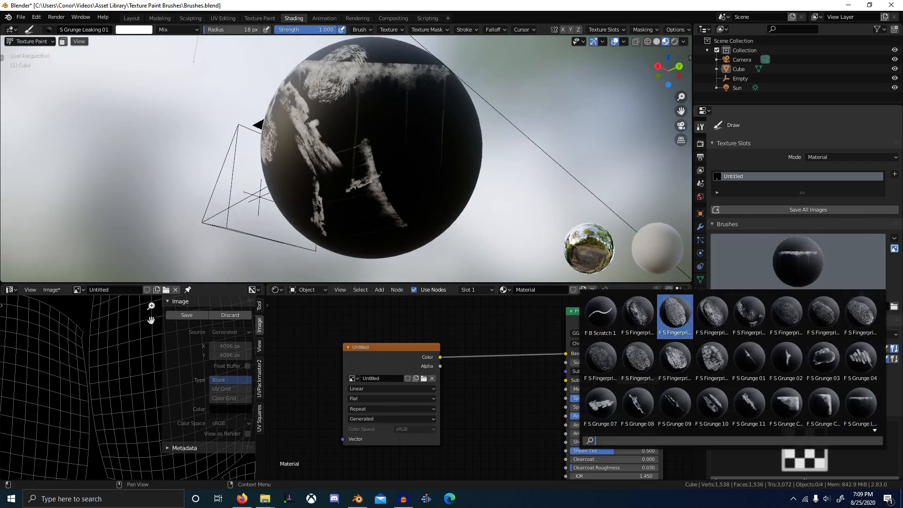
left_click(720, 412)
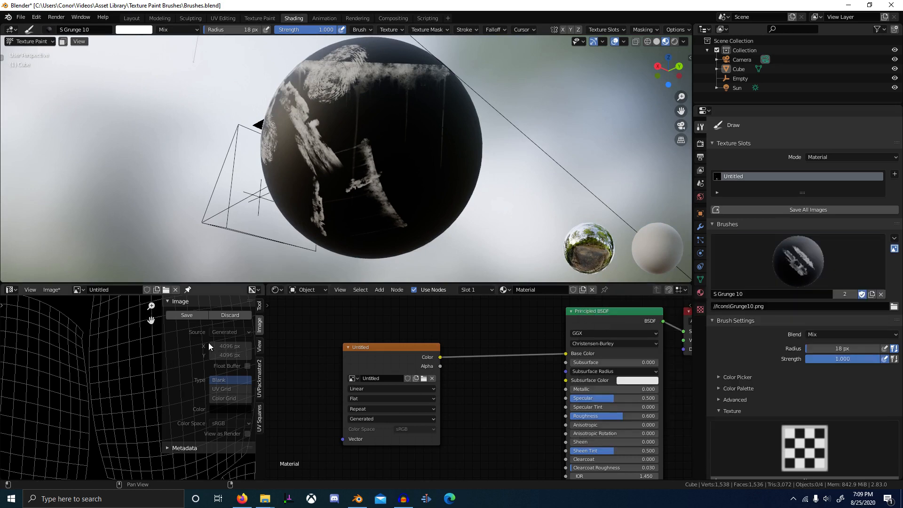
left_click(230, 314)
left_click_drag(362, 66, 400, 66)
left_click_drag(347, 157, 414, 195)
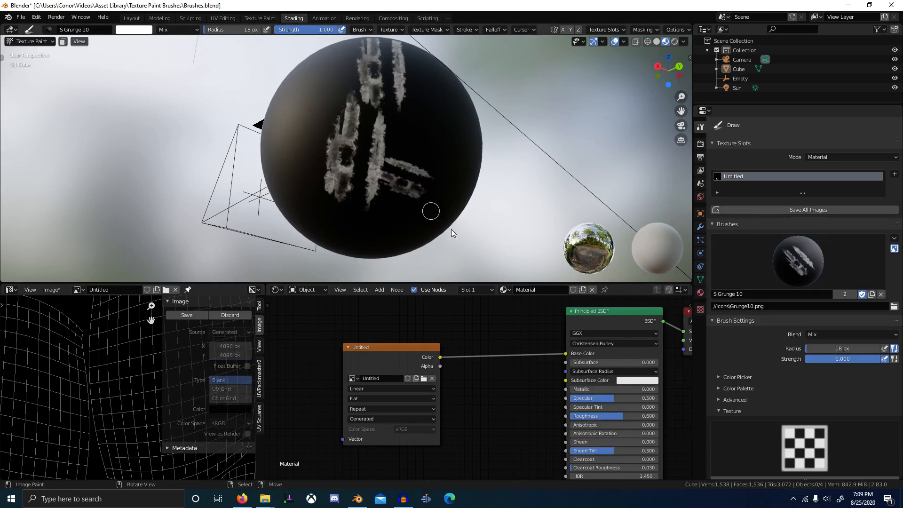
Discard the S Grunge 10 marks from the image and choose the B Scratch 1 brush.
left_click(229, 315)
middle_click_drag(354, 167, 502, 208)
left_click(798, 261)
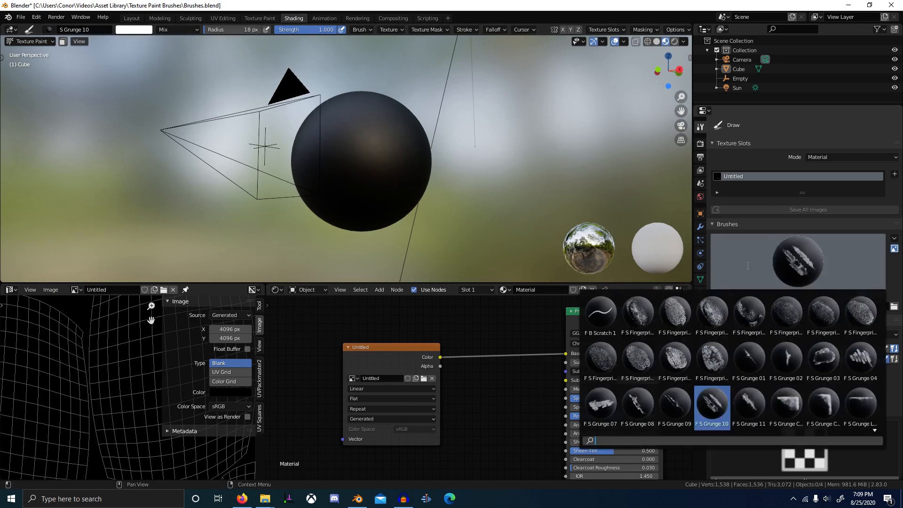
left_click(593, 316)
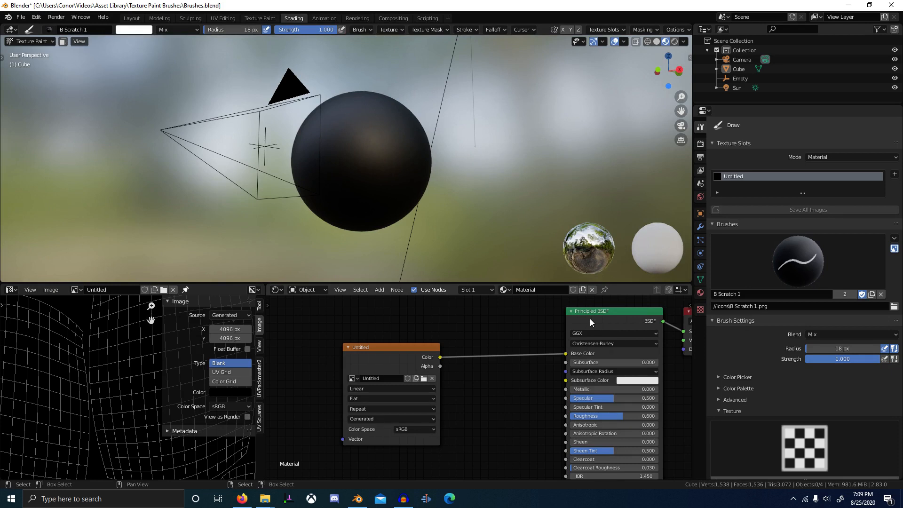
Paint several freehand white scratch strokes over the sphere with the B Scratch 1 brush.
middle_click_drag(410, 209, 356, 164)
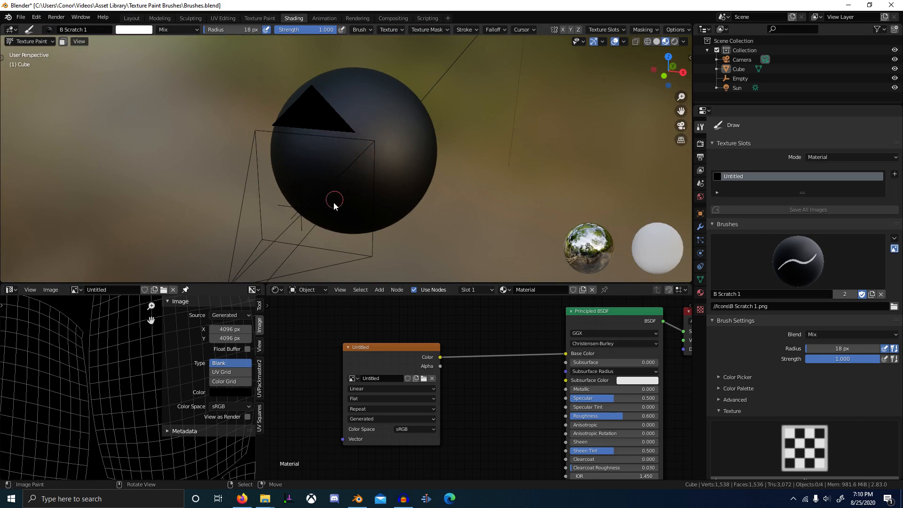
left_click_drag(356, 134, 388, 277)
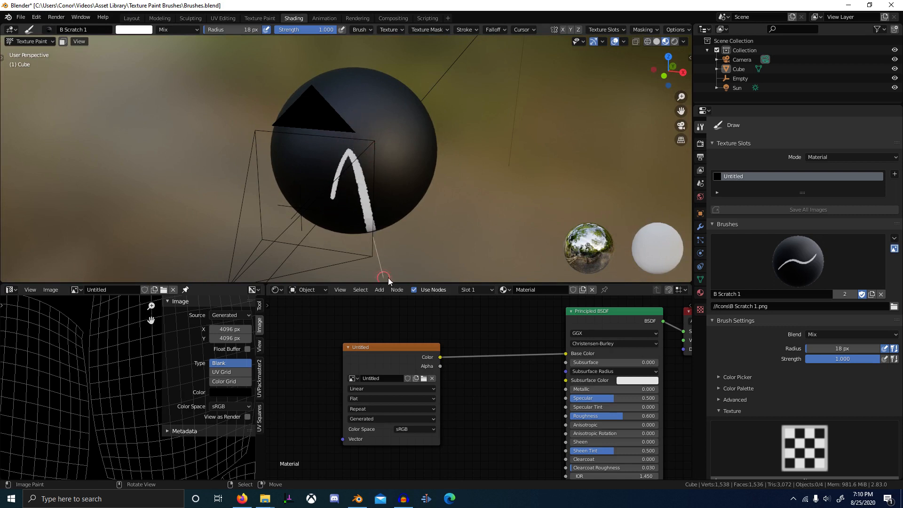
mouse_move(388, 103)
left_mouse_down()
mouse_move(427, 160)
mouse_move(450, 154)
mouse_move(375, 62)
left_mouse_up()
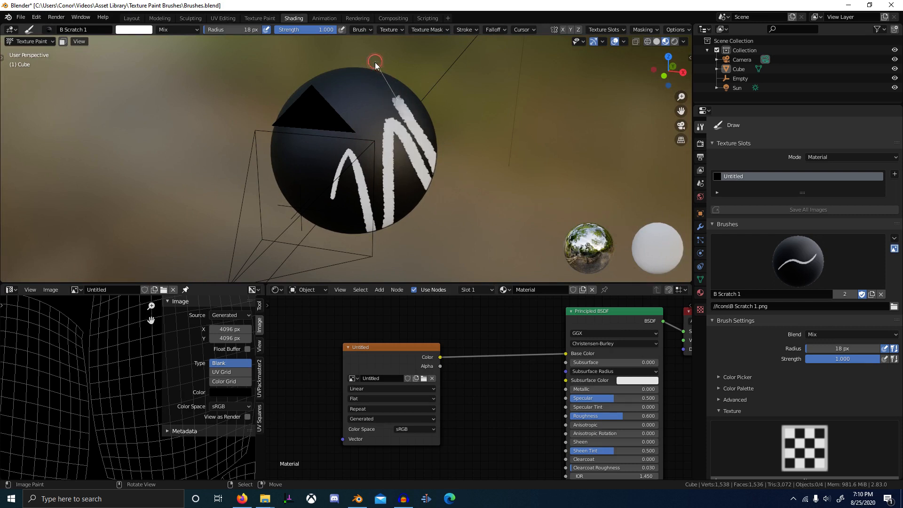
mouse_move(363, 106)
left_mouse_down()
mouse_move(357, 168)
mouse_move(370, 165)
mouse_move(332, 89)
mouse_move(314, 123)
mouse_move(305, 237)
mouse_move(320, 141)
mouse_move(335, 197)
mouse_move(336, 189)
left_mouse_up()
middle_click_drag(370, 140, 363, 91)
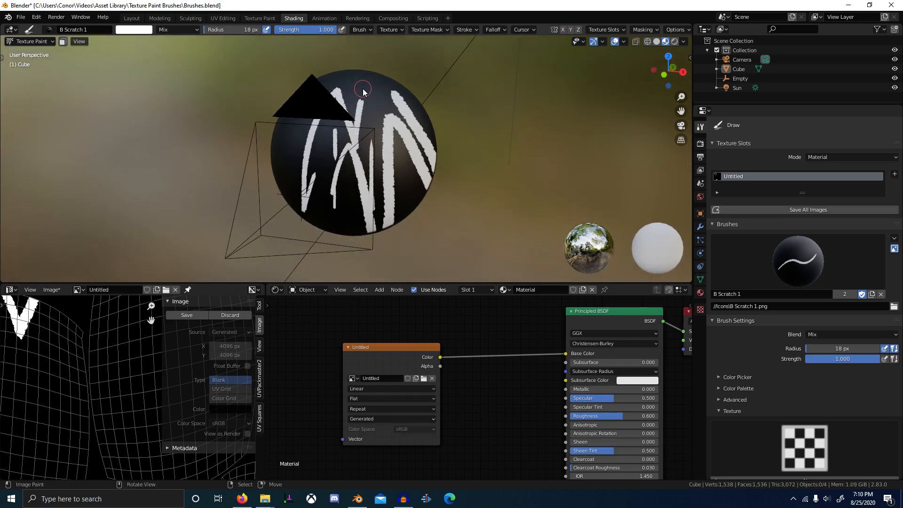
Close Brushes.blend without saving the changes and return to the Asset Library folder in File Explorer.
left_click(891, 5)
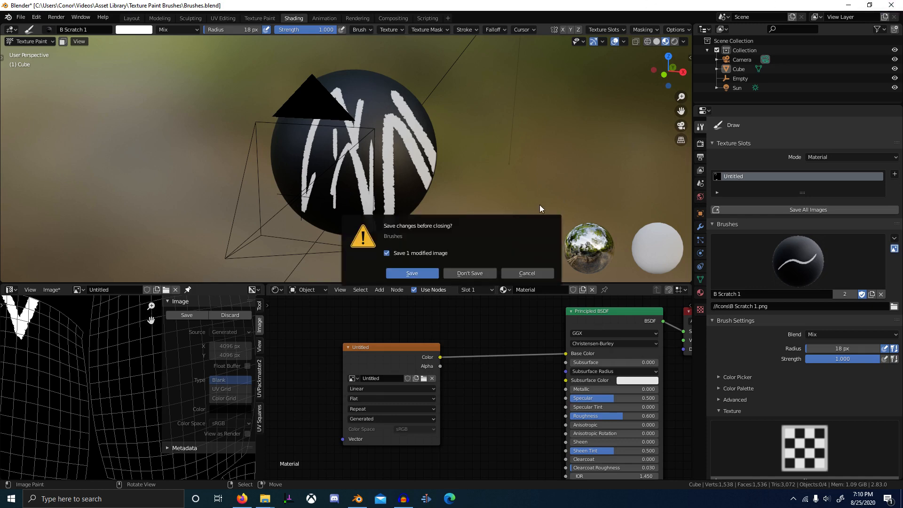
left_click(470, 273)
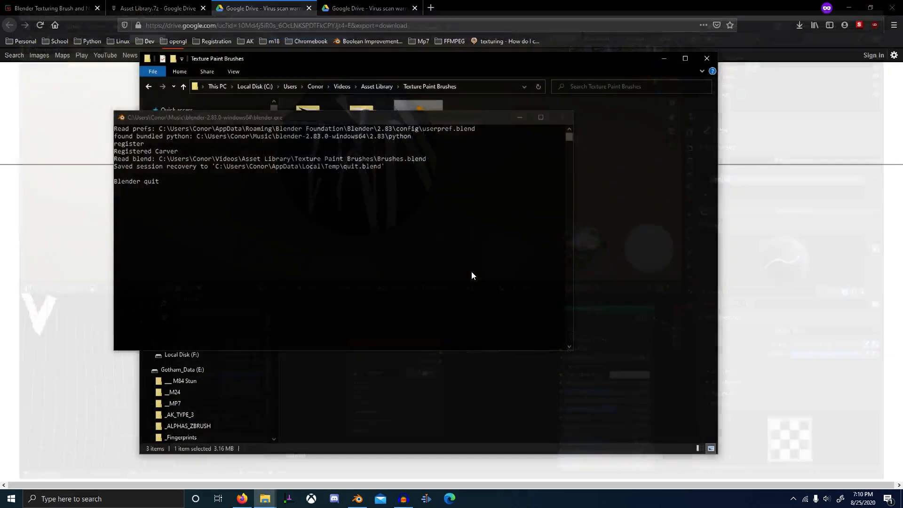
left_click(378, 90)
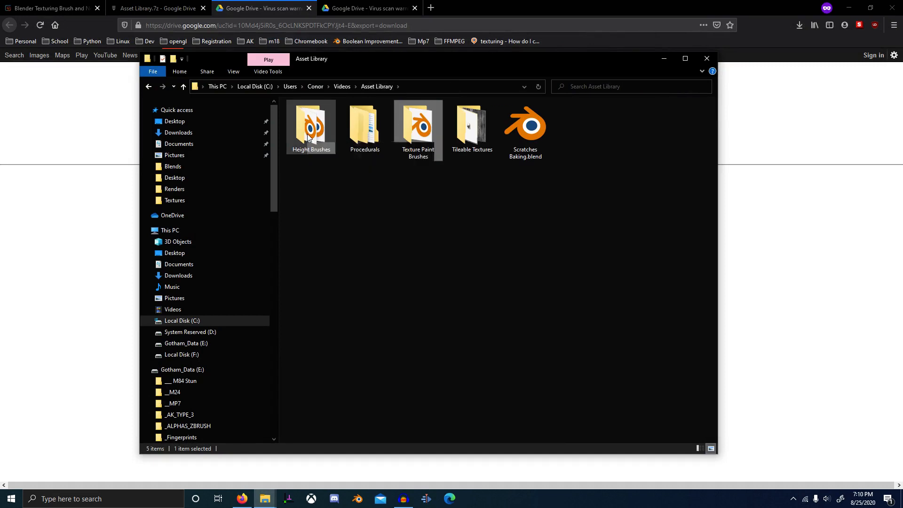
double_click(307, 136)
double_click(307, 134)
left_click(382, 87)
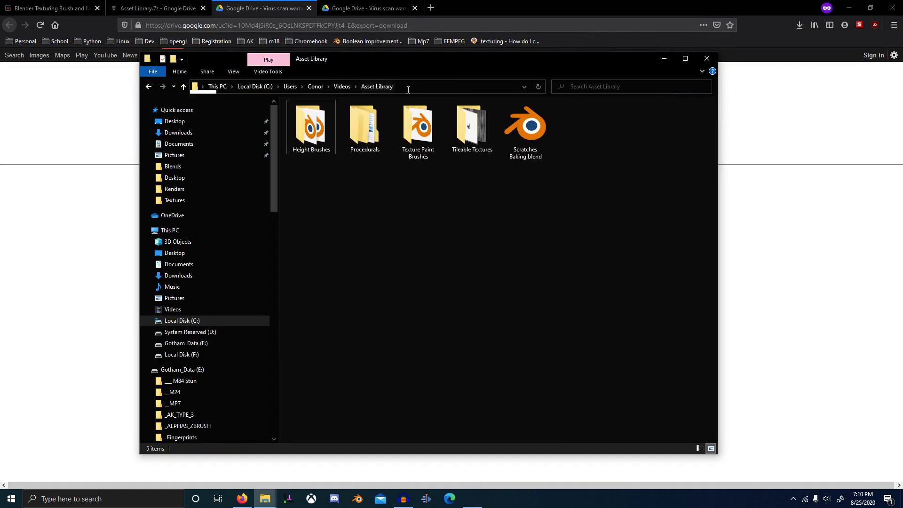
left_click(368, 131)
left_click(333, 182)
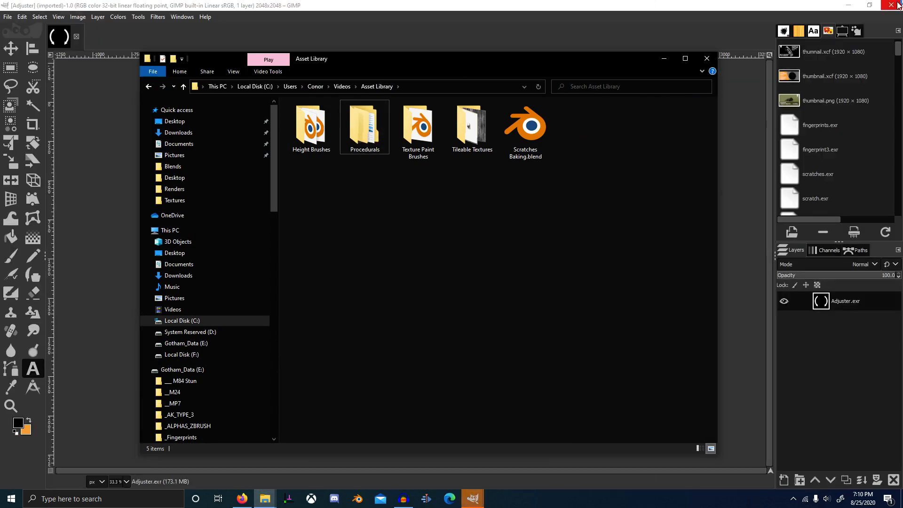
left_click(897, 5)
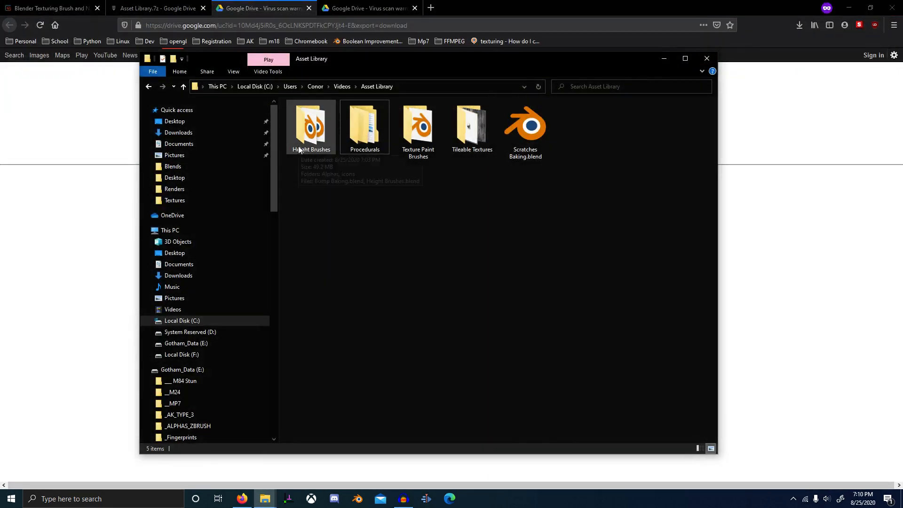
Browse the Icons and Alphas subfolders inside the Height Brushes folder, returning to that folder.
double_click(331, 131)
left_click(366, 131)
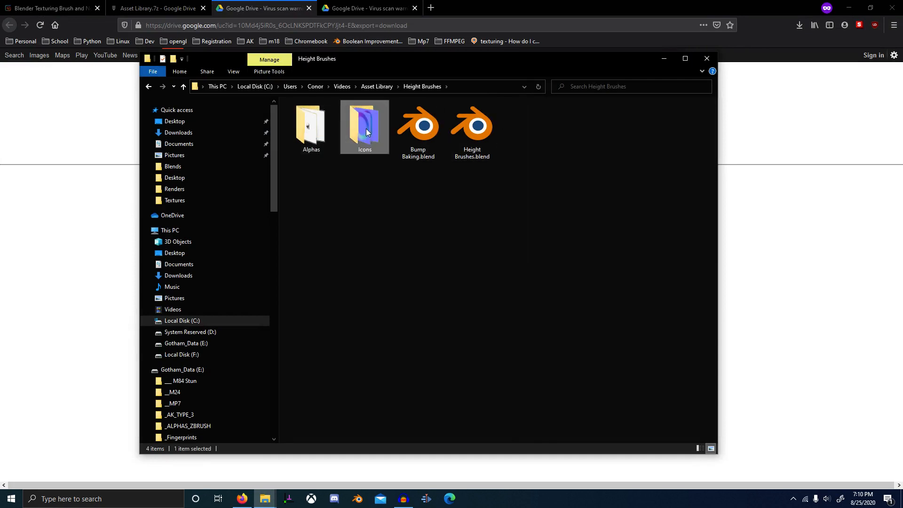
double_click(366, 129)
mouse_move(636, 207)
left_mouse_down()
mouse_move(294, 128)
mouse_move(582, 184)
mouse_move(298, 135)
left_mouse_up()
left_click(422, 86)
double_click(311, 123)
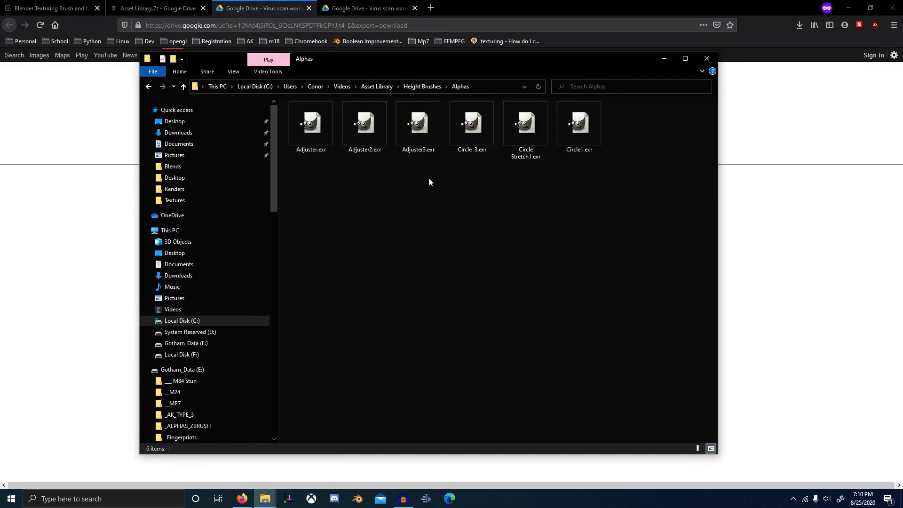
mouse_move(647, 208)
left_mouse_down()
mouse_move(371, 153)
mouse_move(366, 128)
left_mouse_up()
left_click(422, 87)
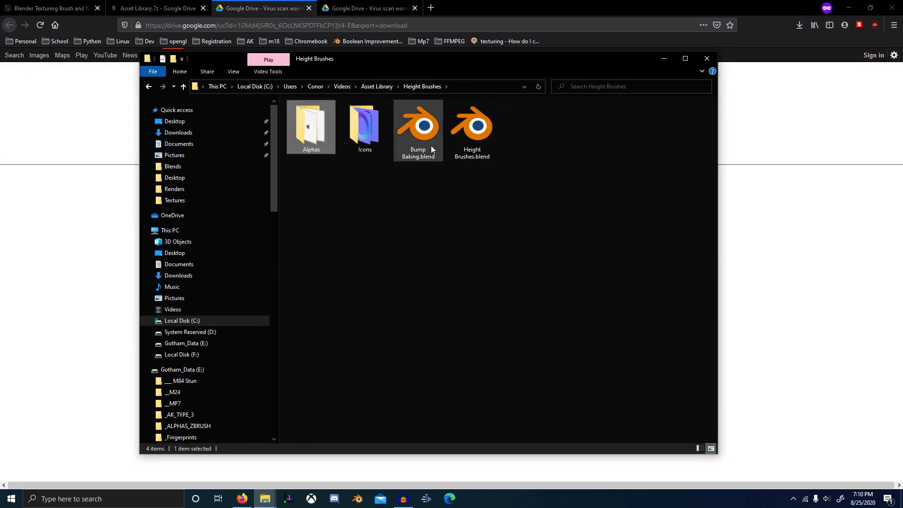
Open Height Brushes.blend in Blender, choose the N Adjuster 3 brush and examine its texture mask settings.
left_click(478, 122)
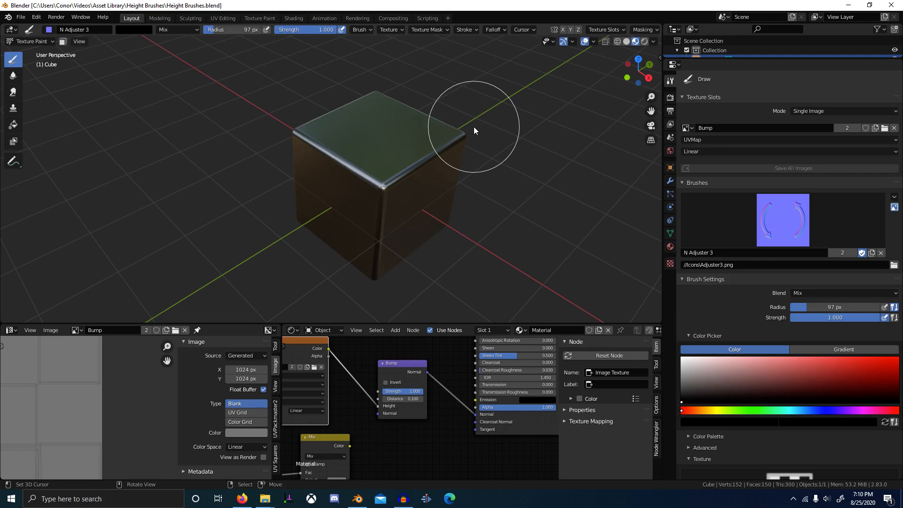
scroll(791, 347, "down", 15)
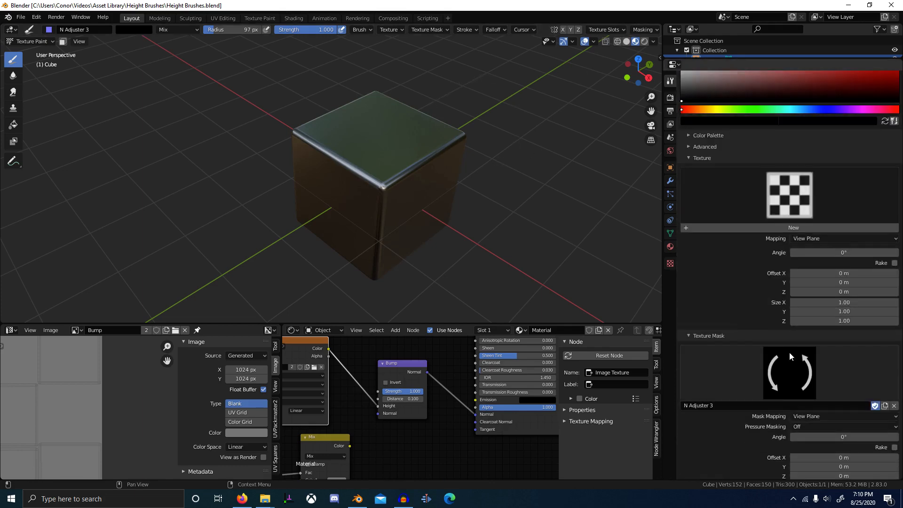
scroll(790, 354, "up", 15)
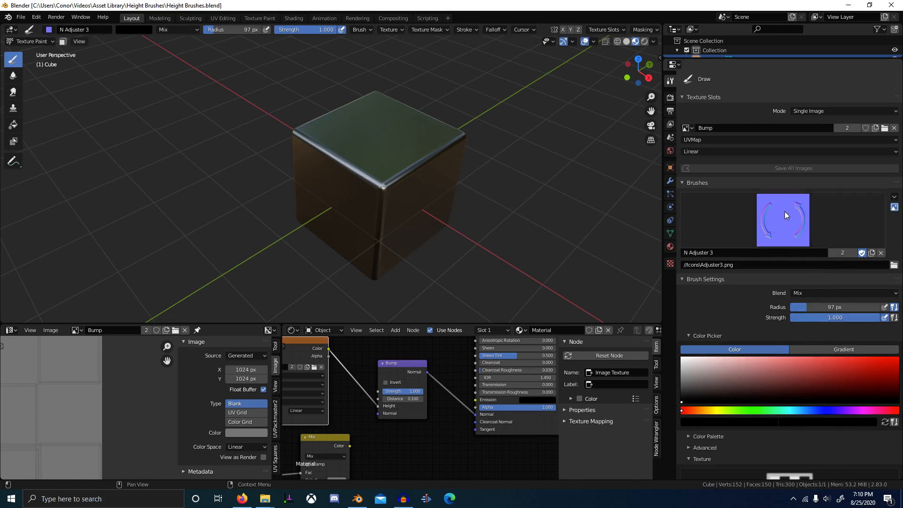
left_click(783, 221)
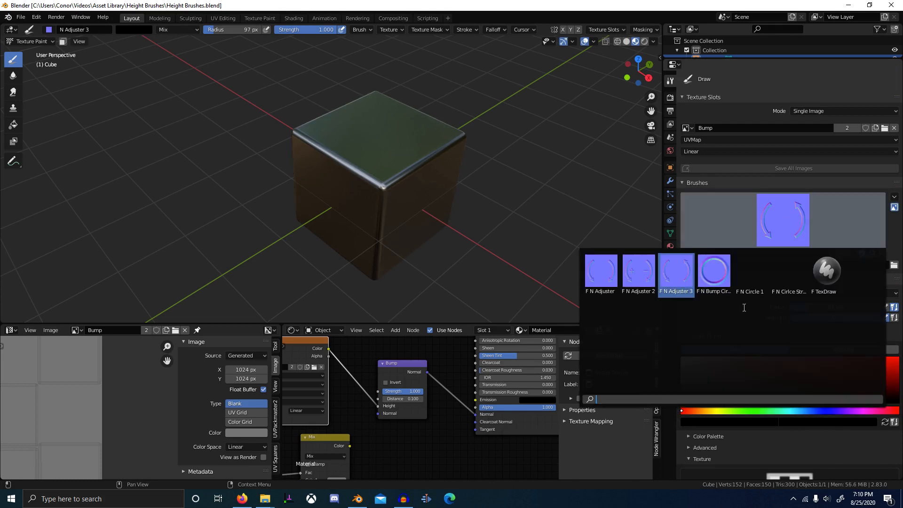
left_click(675, 271)
scroll(795, 306, "down", 12)
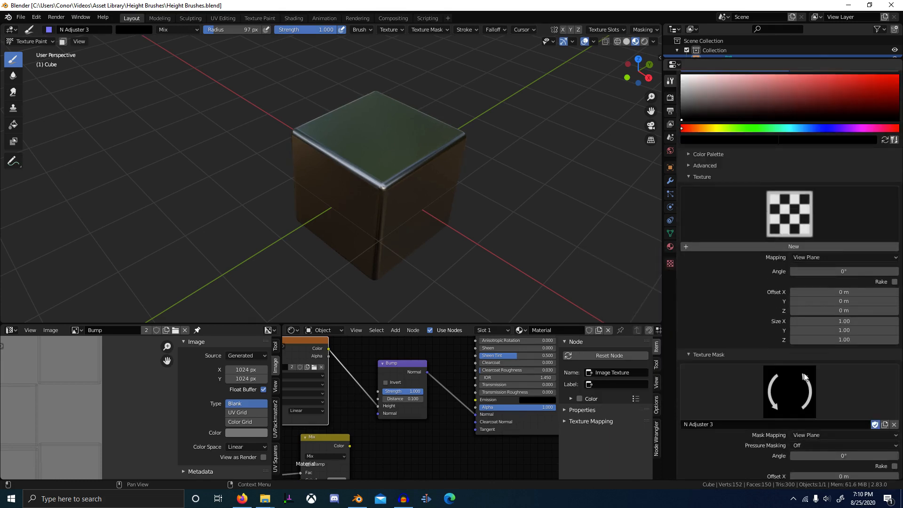
Stamp the N Adjuster 3 curved-arrow pattern onto the cube's top face from the top view.
scroll(464, 213, "up", 7)
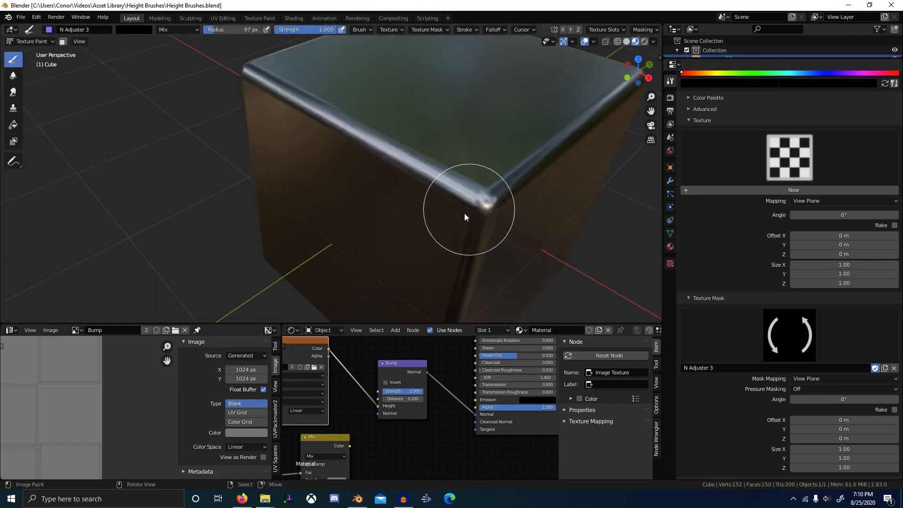
middle_click_drag(464, 213, 391, 201)
scroll(418, 229, "down", 7)
key("KP_7")
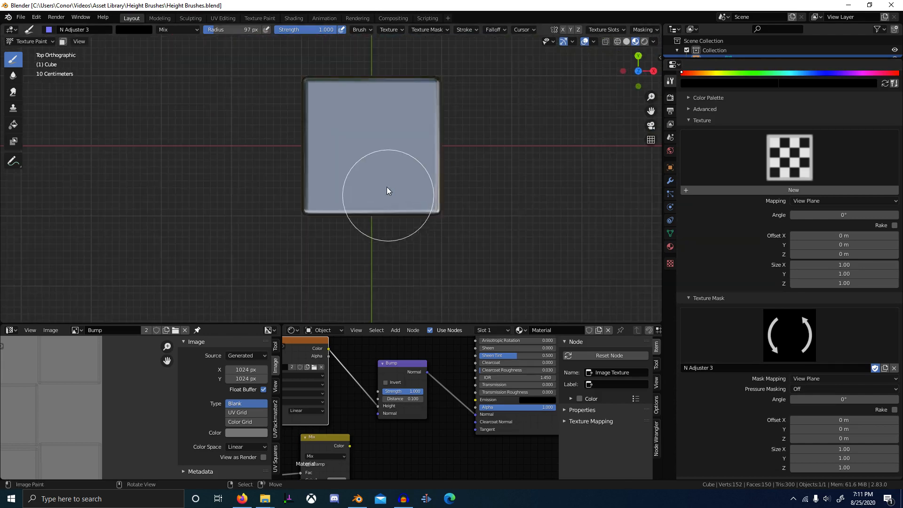
scroll(386, 187, "up", 8)
left_click_drag(369, 161, 432, 249)
scroll(454, 238, "down", 5)
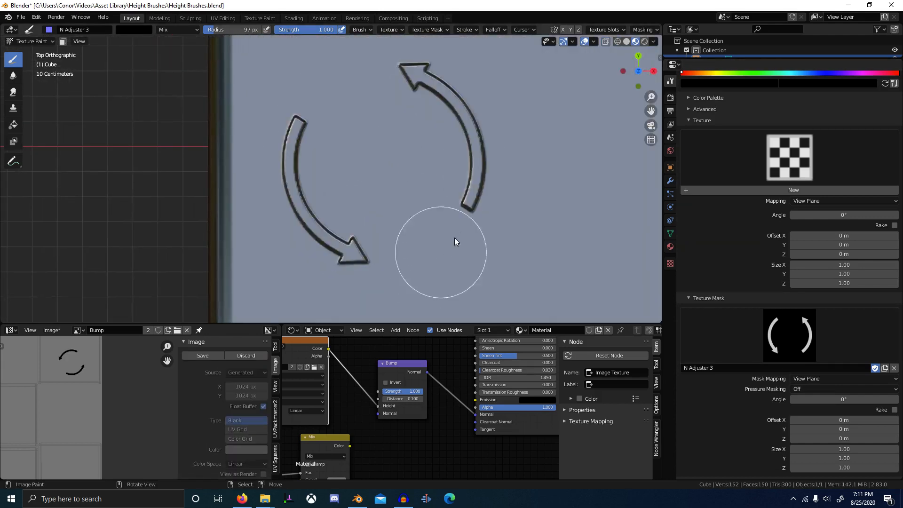
Finish the curved-arrow strokes on the cube's top face, then stamp several circles of different sizes there with the Bump Circle 1 texture mask.
mouse_move(363, 258)
left_mouse_down()
mouse_move(378, 248)
mouse_move(340, 260)
left_mouse_up()
left_click(778, 322)
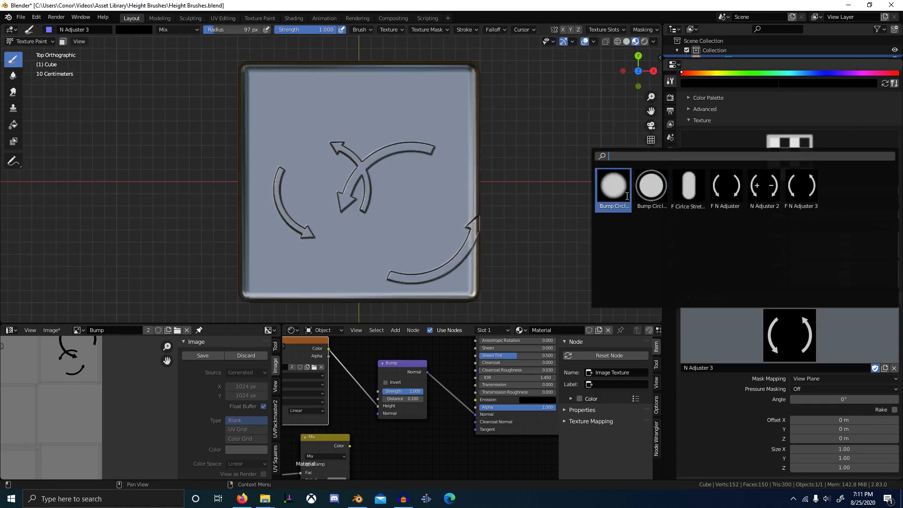
left_click(611, 191)
left_click_drag(354, 225, 400, 189)
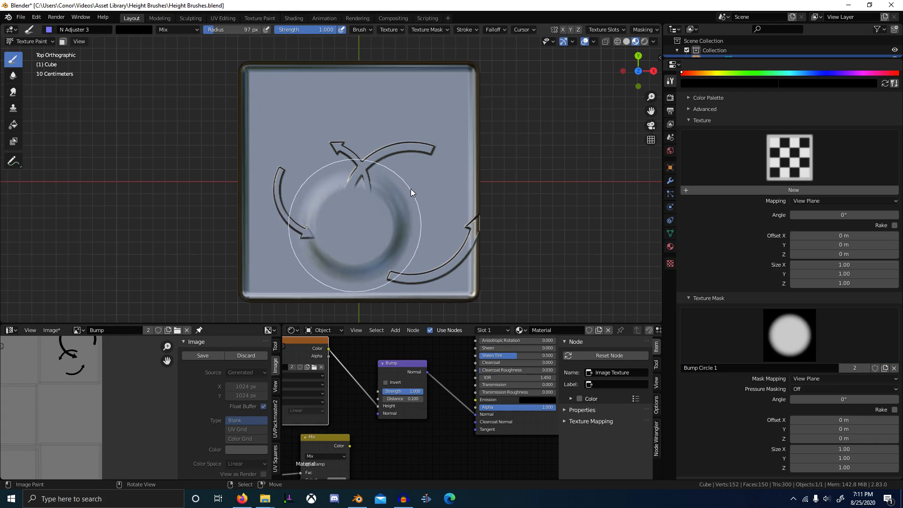
mouse_move(411, 188)
middle_mouse_down()
mouse_move(474, 197)
mouse_move(485, 209)
middle_mouse_up()
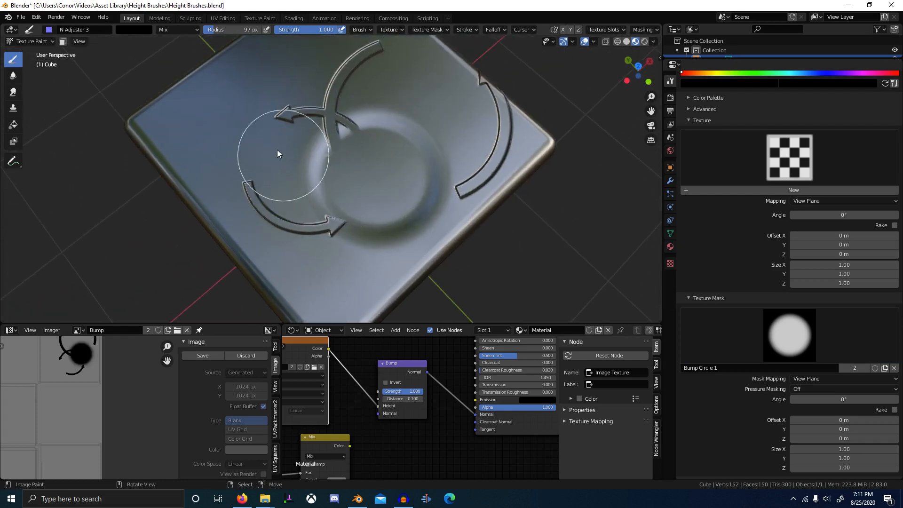
scroll(282, 141, "up", 2)
left_click(193, 126)
middle_click_drag(416, 179, 337, 211)
scroll(336, 211, "down", 3)
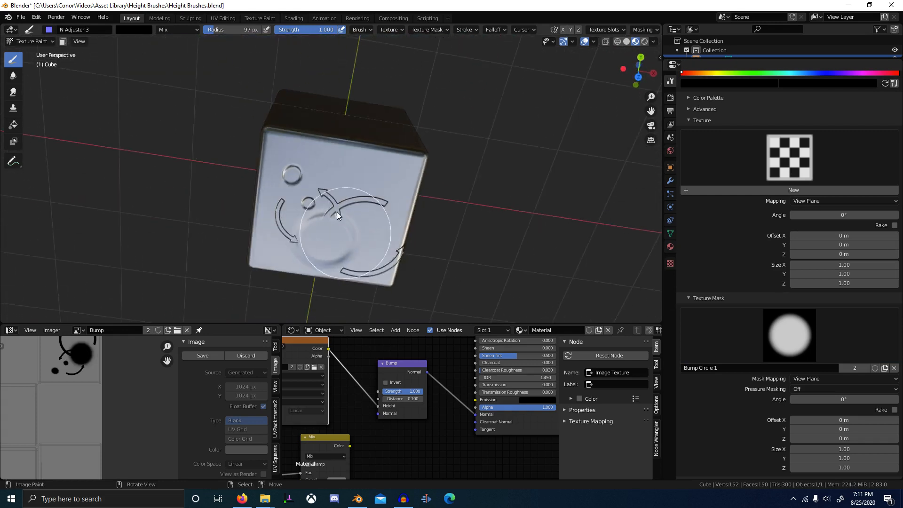
left_click(368, 149)
middle_click_drag(413, 210, 430, 163)
scroll(430, 162, "up", 3)
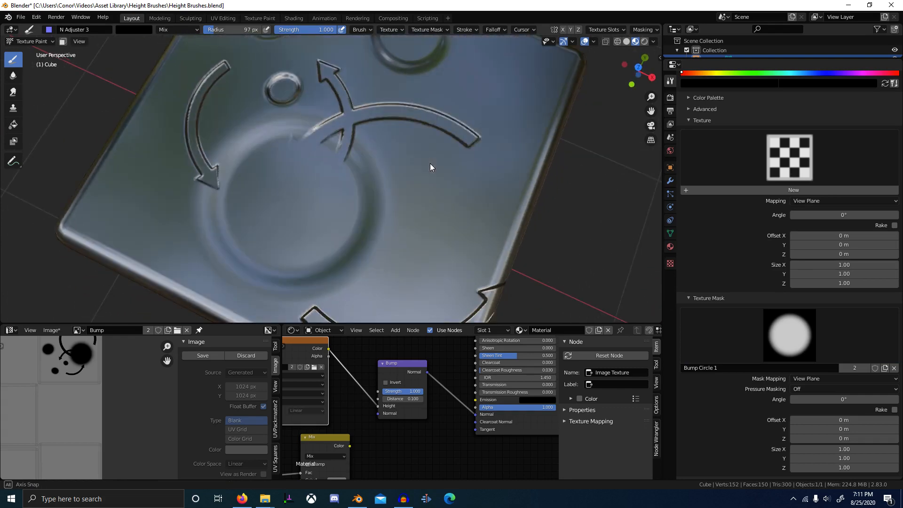
Switch the texture mask to Bump Circle 3 and stamp one large ring onto the cube's front face from the front view.
left_click(788, 329)
left_click(651, 185)
scroll(441, 205, "down", 4)
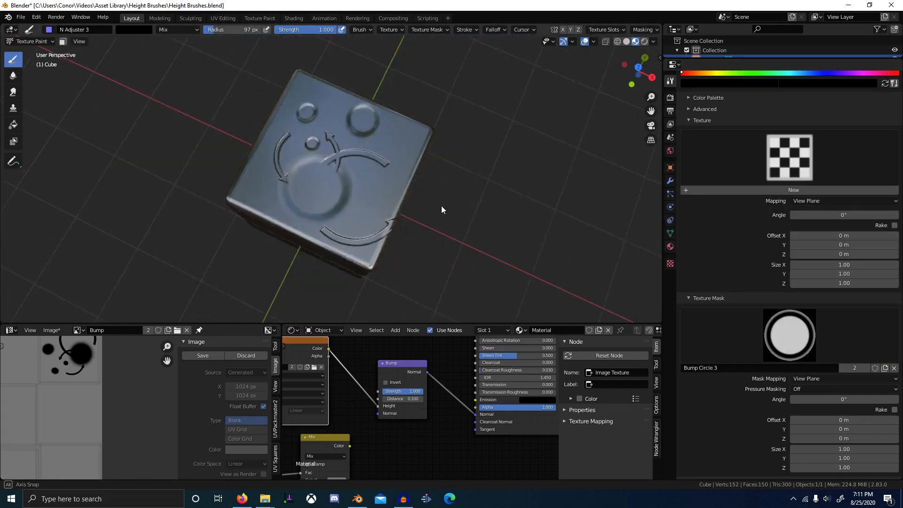
middle_click_drag(441, 205, 436, 120)
scroll(304, 175, "up", 5)
left_click_drag(343, 157, 411, 230)
scroll(466, 245, "down", 5)
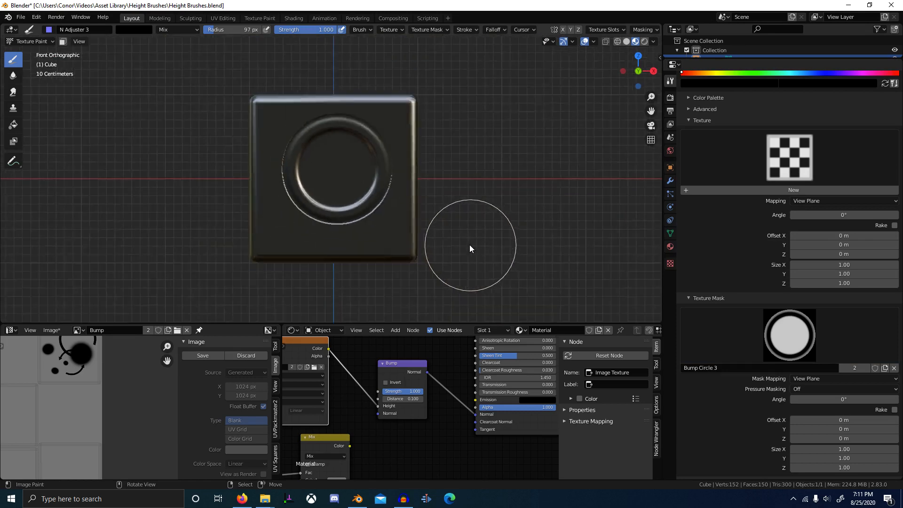
Stamp another large Bump Circle 3 ring onto the cube's opposite face from the back view.
mouse_move(469, 244)
middle_mouse_down()
mouse_move(433, 210)
mouse_move(399, 226)
mouse_move(463, 251)
mouse_move(359, 241)
mouse_move(384, 250)
middle_mouse_up()
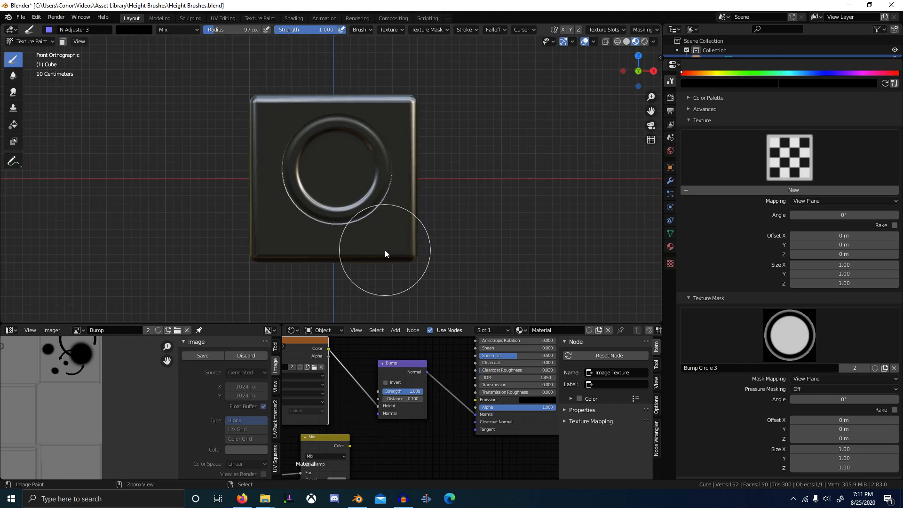
key("ctrl+KP_1")
scroll(385, 250, "up", 4)
mouse_move(344, 157)
left_mouse_down()
mouse_move(381, 217)
mouse_move(403, 226)
left_mouse_up()
scroll(463, 243, "down", 4)
middle_click_drag(428, 236, 372, 254)
Switch the texture mask to Circle Stretched 1 and stamp a vertical stretched circle onto a blank side face of the cube.
left_click(789, 334)
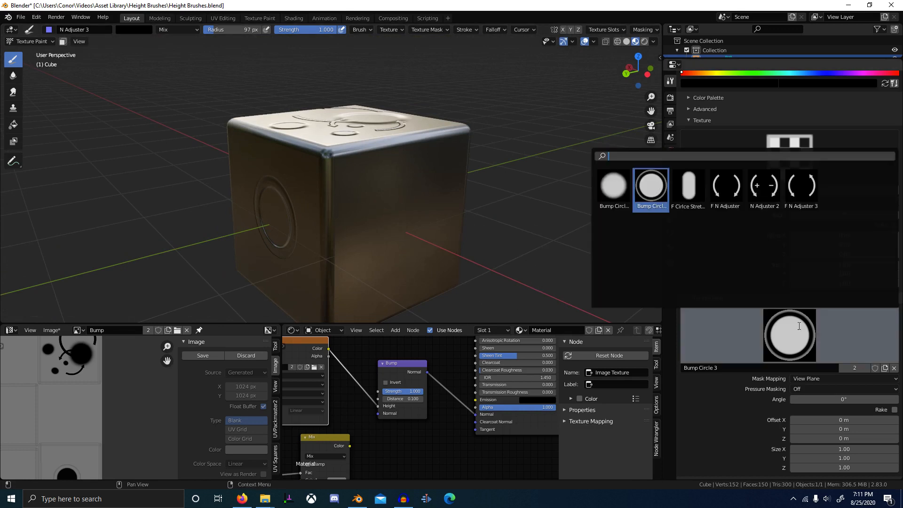
left_click(687, 192)
middle_click_drag(452, 243, 335, 190, "alt")
left_click_drag(335, 190, 329, 249)
middle_click_drag(329, 249, 391, 295)
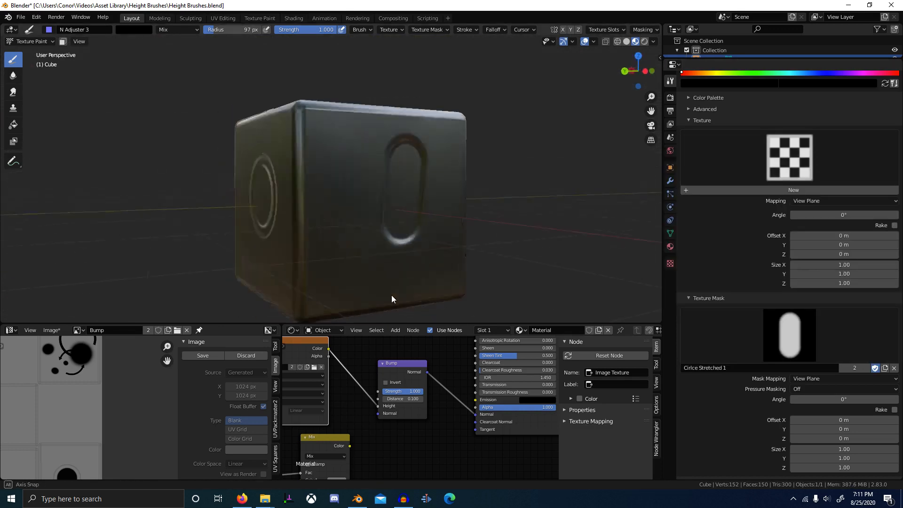
Switch the texture mask to N Adjuster 2 and stamp its plus/minus arrow pattern onto another side face of the cube.
left_click(795, 352)
left_click(766, 191)
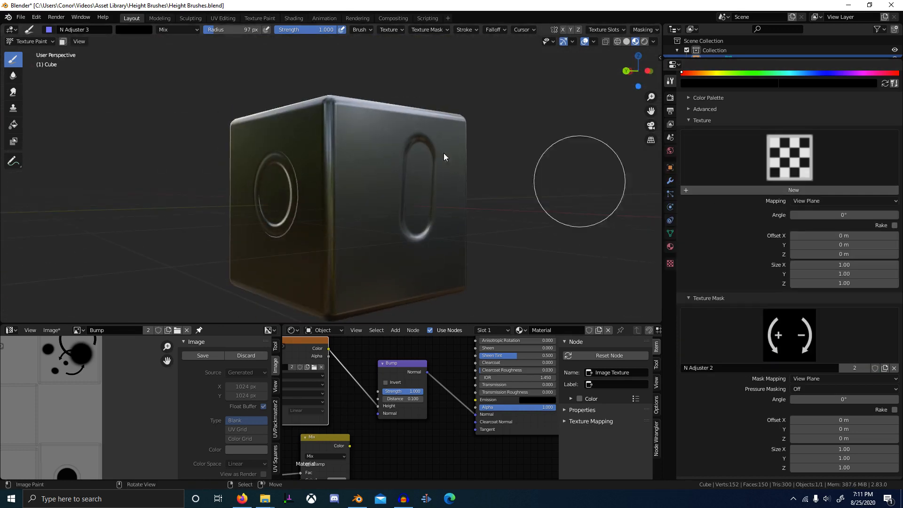
middle_click_drag(574, 182, 329, 174, "alt")
scroll(304, 150, "up", 6)
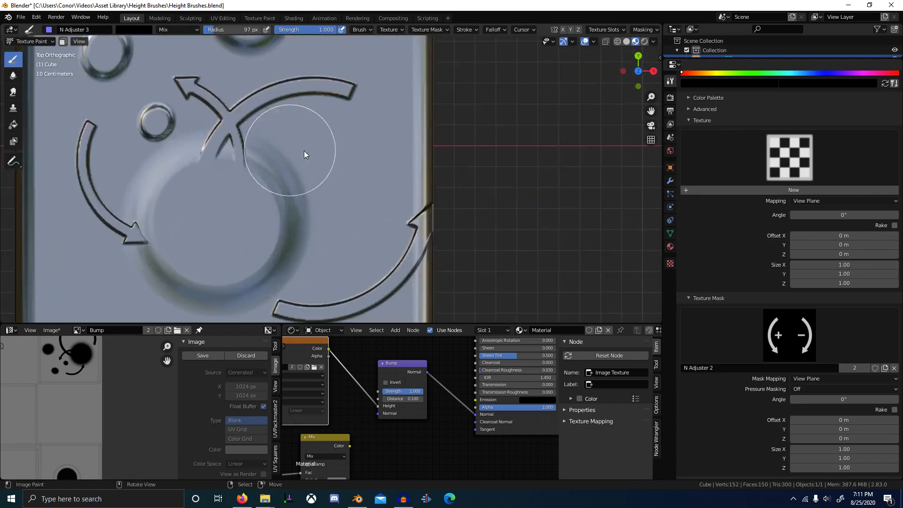
left_click(355, 164)
scroll(439, 216, "down", 4)
mouse_move(439, 216)
middle_mouse_down("alt")
mouse_move(287, 125)
mouse_move(292, 151)
mouse_move(378, 186)
middle_mouse_up("alt")
left_click_drag(335, 210, 379, 254)
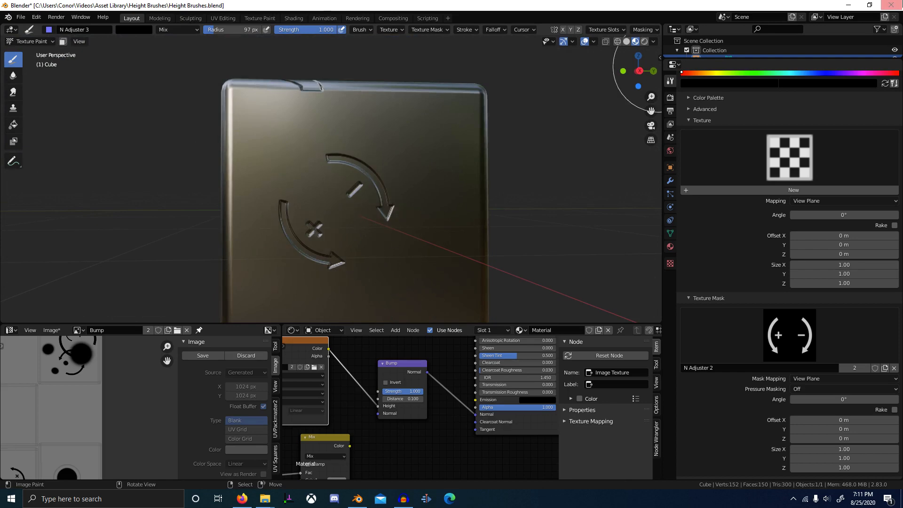
Close Height Brushes.blend without saving and open Bump Baking.blend from the Height Brushes folder in File Explorer.
left_click(891, 5)
left_click(470, 273)
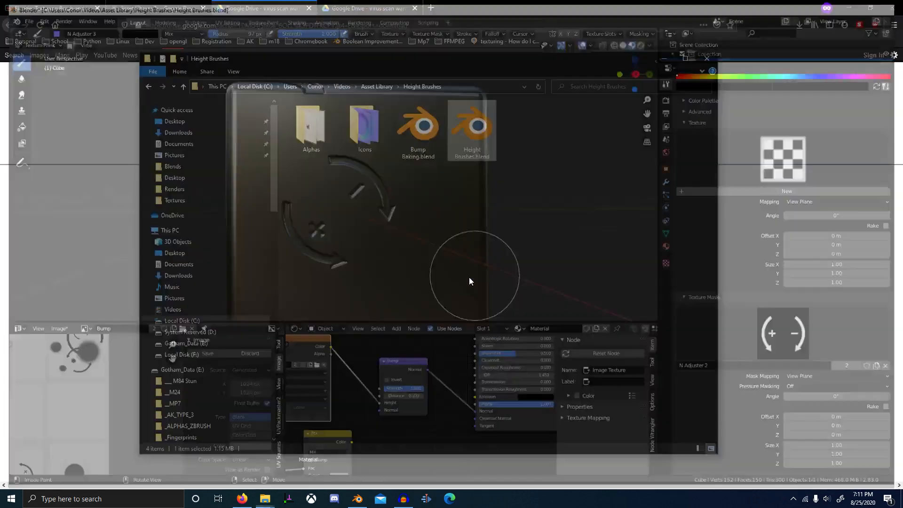
double_click(418, 127)
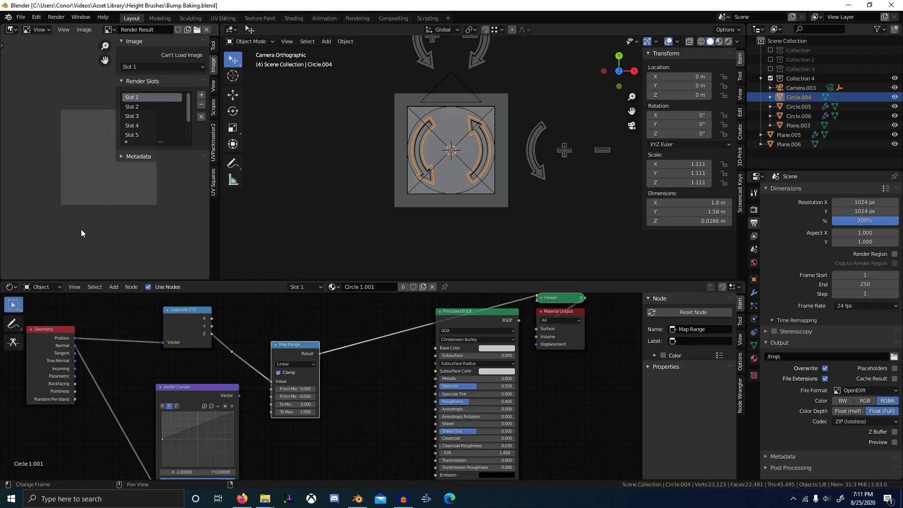
Clear the object selection and show the bump baking scene in material preview shading.
key("alt+a")
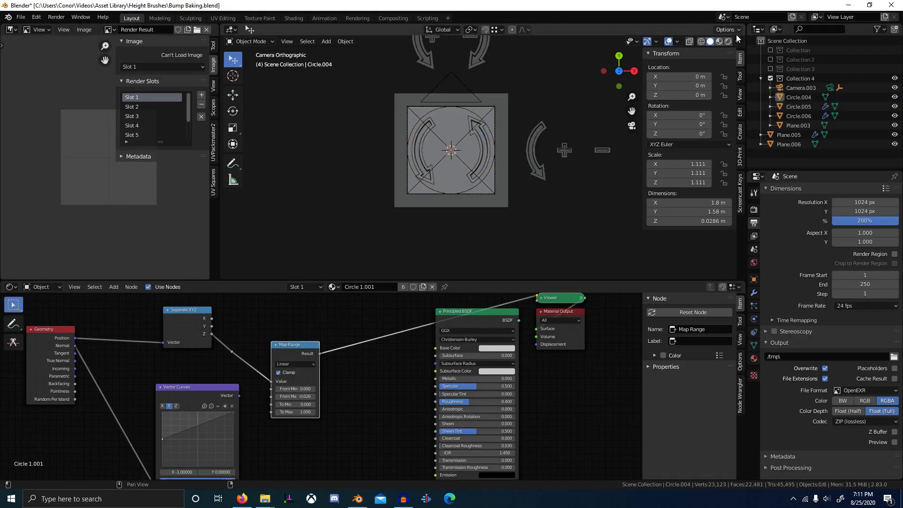
left_click(720, 42)
scroll(440, 228, "up", 4)
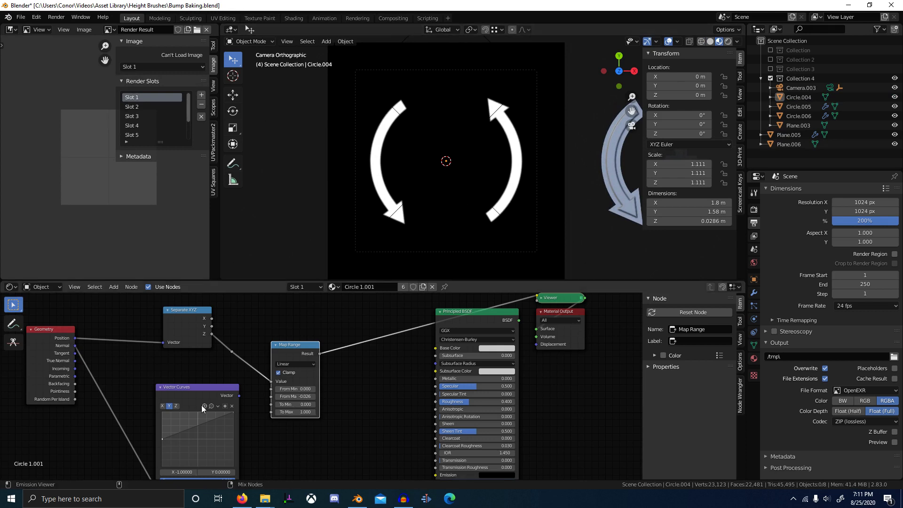
Preview the Vector Curves normals on the arrows and background plane, then preview the arrows' Map Range and the plane's Value output.
left_click(432, 206)
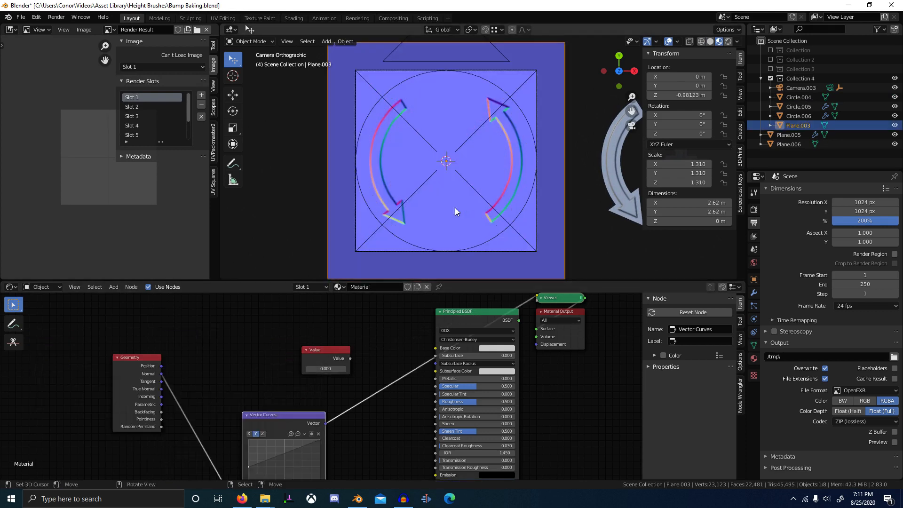
middle_click_drag(455, 207, 480, 194)
left_click(481, 195)
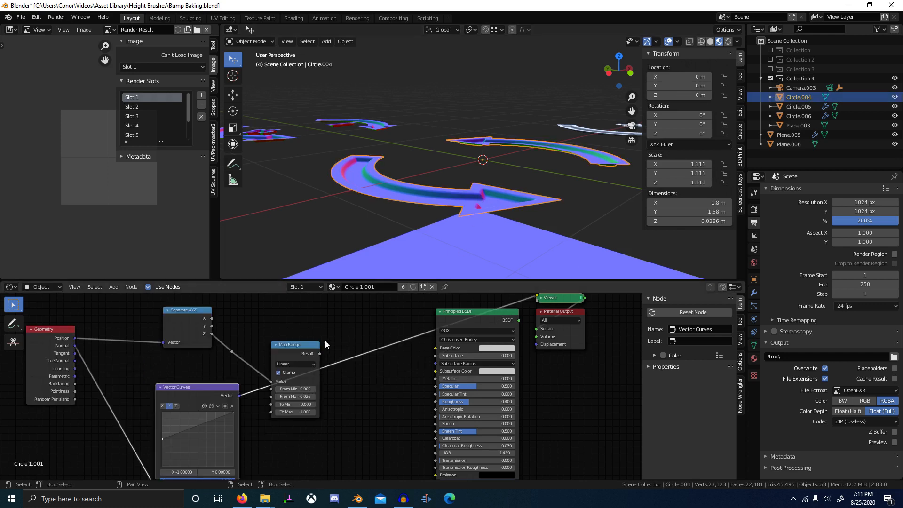
left_click(391, 257)
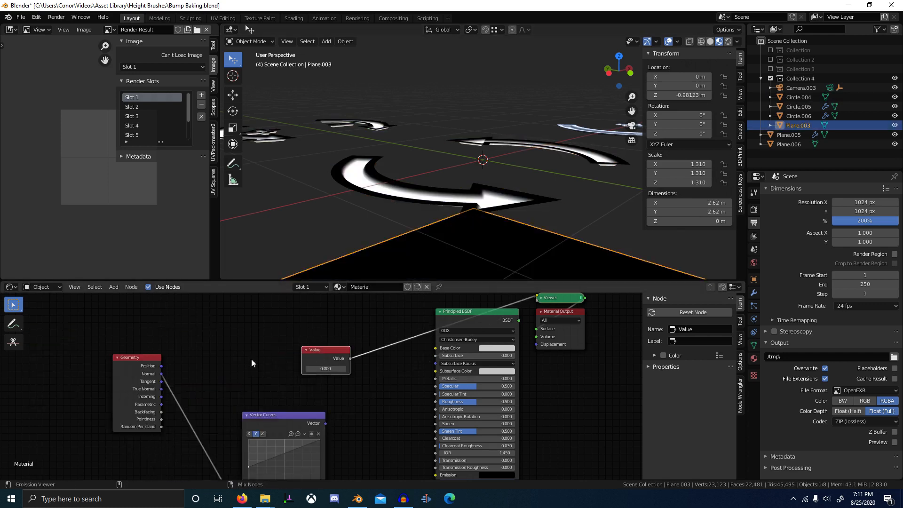
middle_click_drag(467, 217, 440, 188)
Copy the Z coordinate of a vertex on the arrowhead's flat face into the Map Range From Max value, -0.028569.
right_click(423, 244)
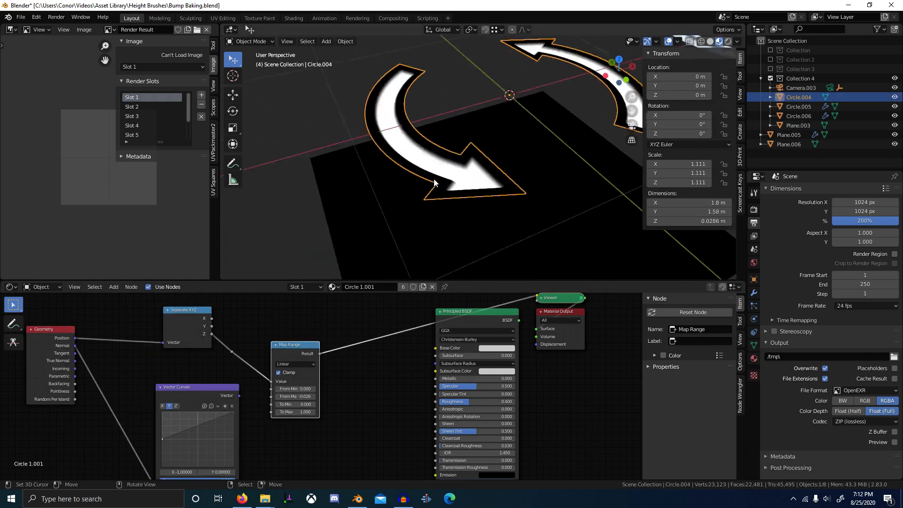
scroll(440, 188, "up", 3)
key("Tab")
scroll(282, 391, "up", 2)
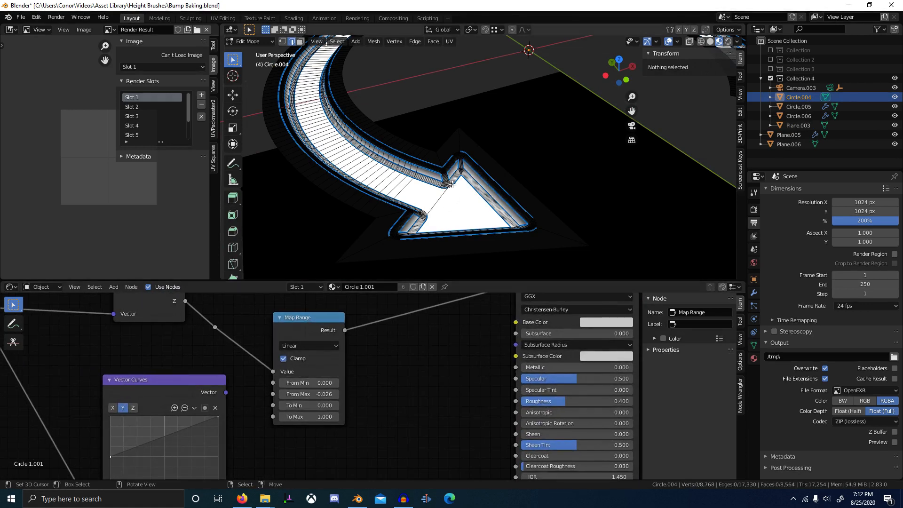
key("1")
left_click(466, 185)
scroll(454, 218, "up", 11)
scroll(400, 225, "down", 6)
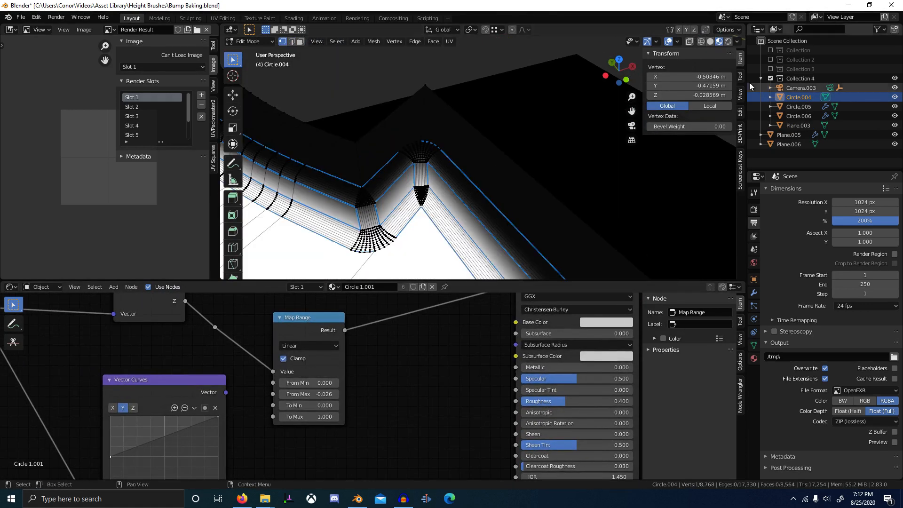
key("Return")
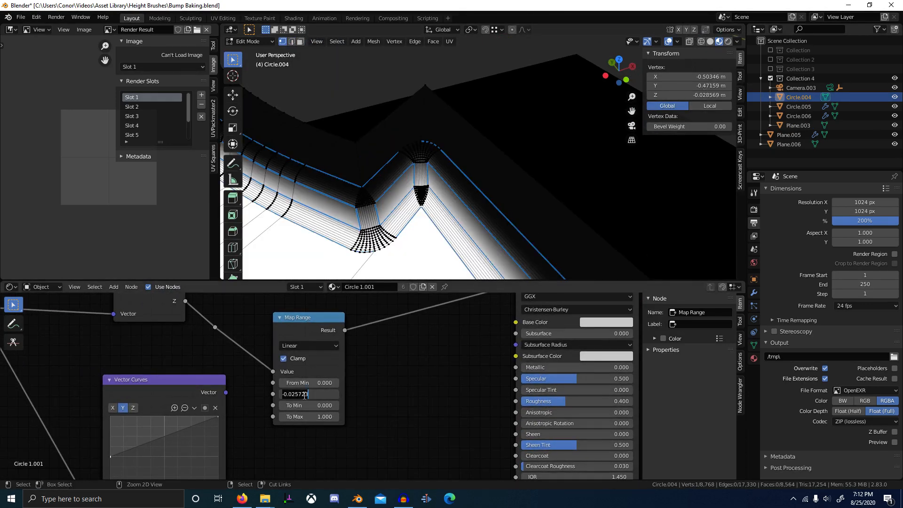
key("Return")
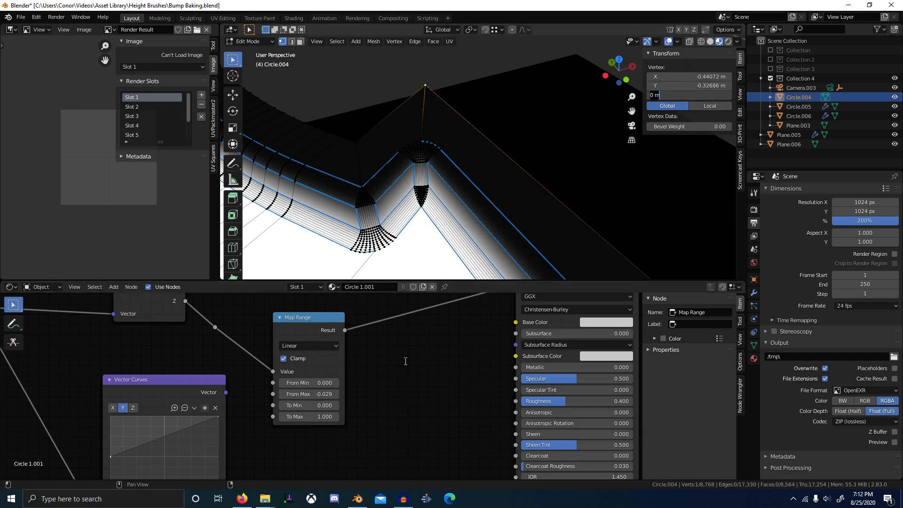
Set the Map Range From Min to 0 from the arrow's outer corner vertex, then return to Object Mode and clear the selection.
key("Return")
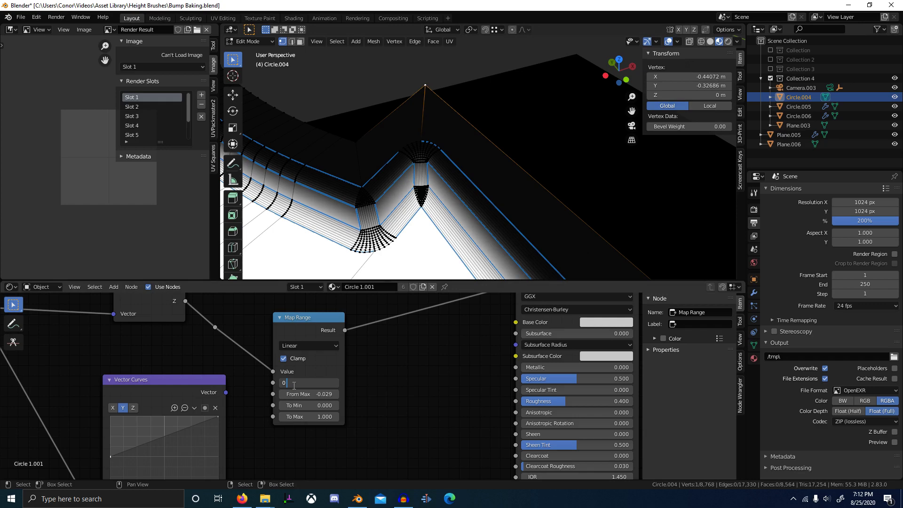
scroll(423, 162, "down", 9)
key("Tab")
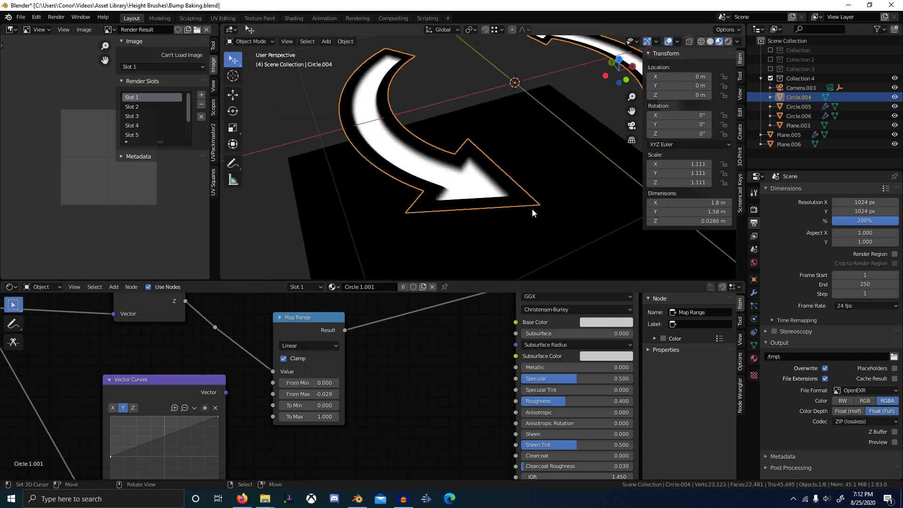
scroll(532, 208, "down", 4)
middle_click_drag(491, 241, 439, 207)
key("alt+a")
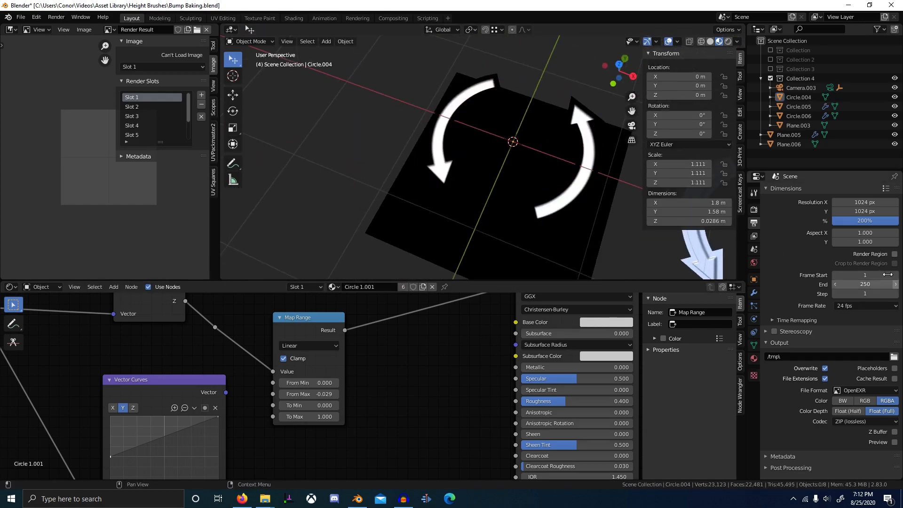
Examine the scene's render sampling, film and color management settings and the OpenEXR output format and color depth.
left_click(755, 193)
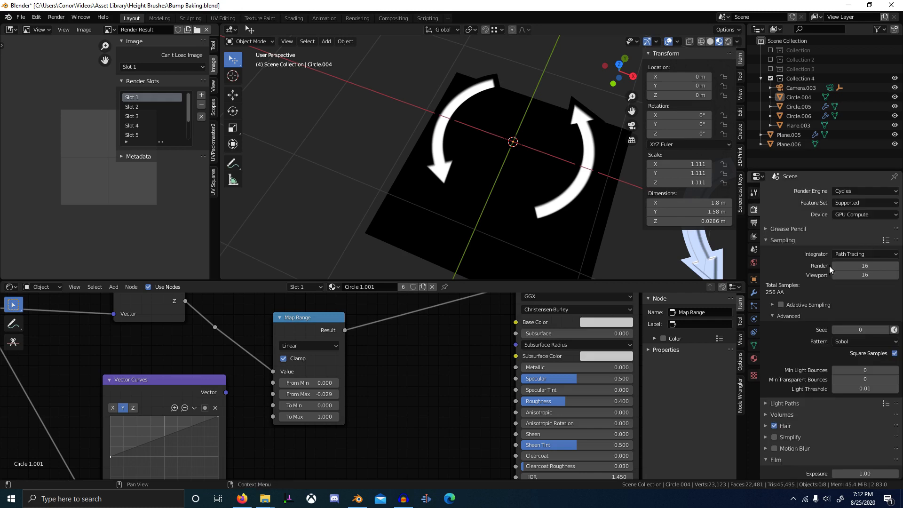
scroll(830, 269, "down", 8)
left_click(755, 226)
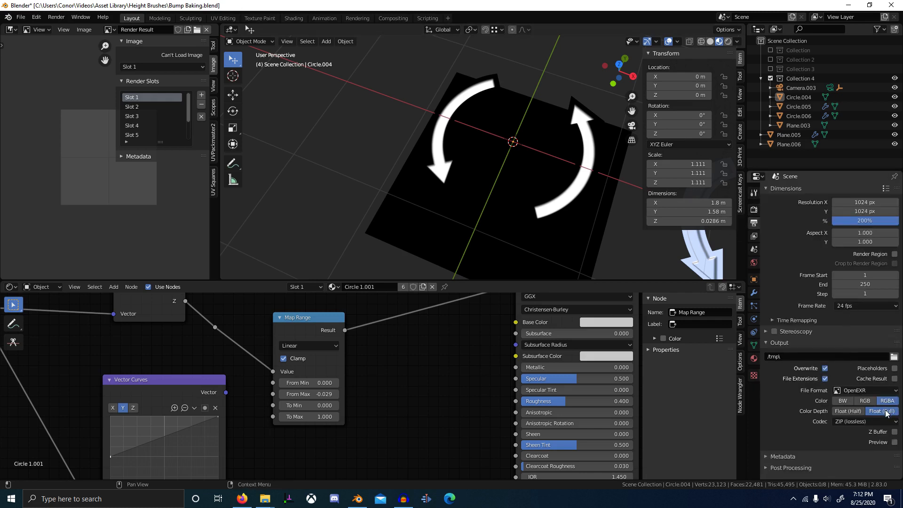
left_click(754, 209)
scroll(855, 310, "down", 3)
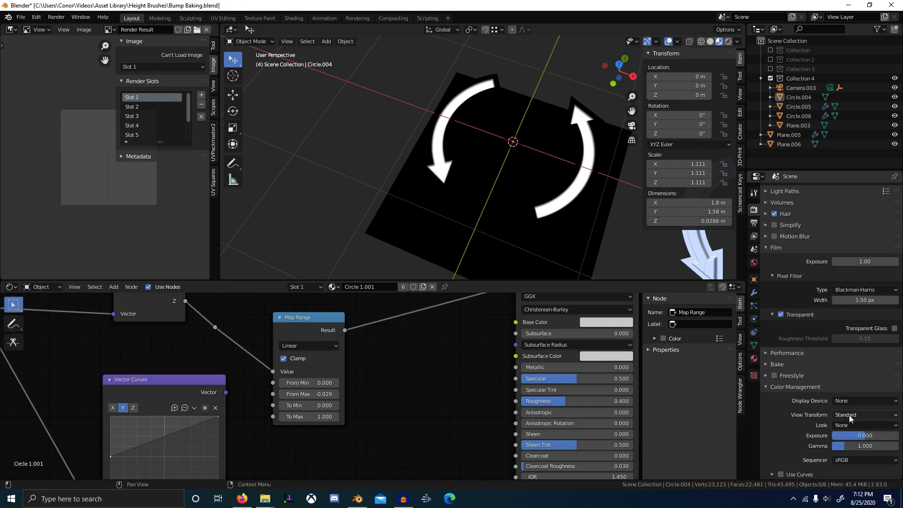
scroll(848, 358, "up", 11)
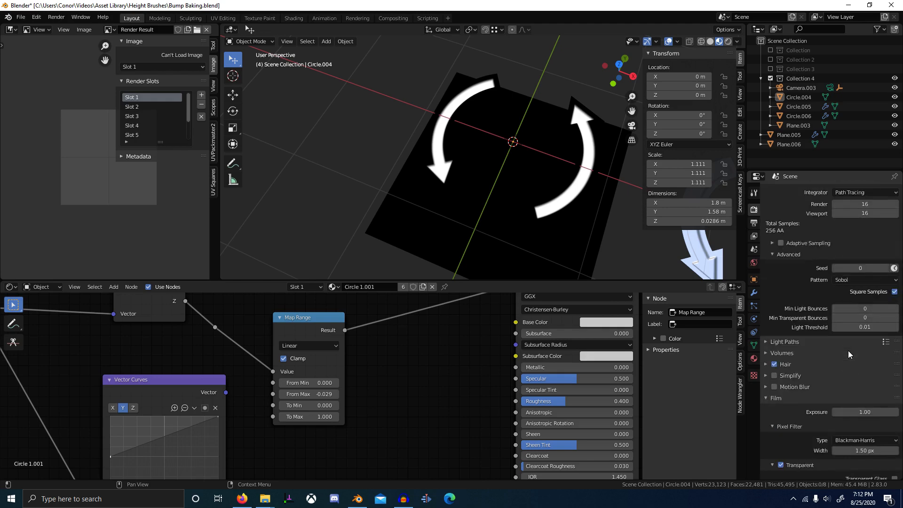
scroll(494, 200, "down", 8)
middle_click_drag(471, 200, 516, 201)
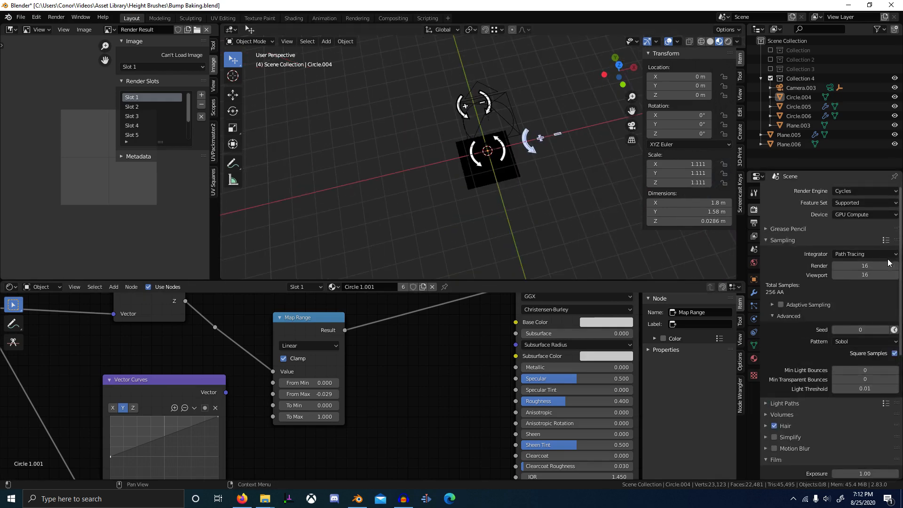
scroll(408, 151, "up", 6)
scroll(408, 151, "down", 2)
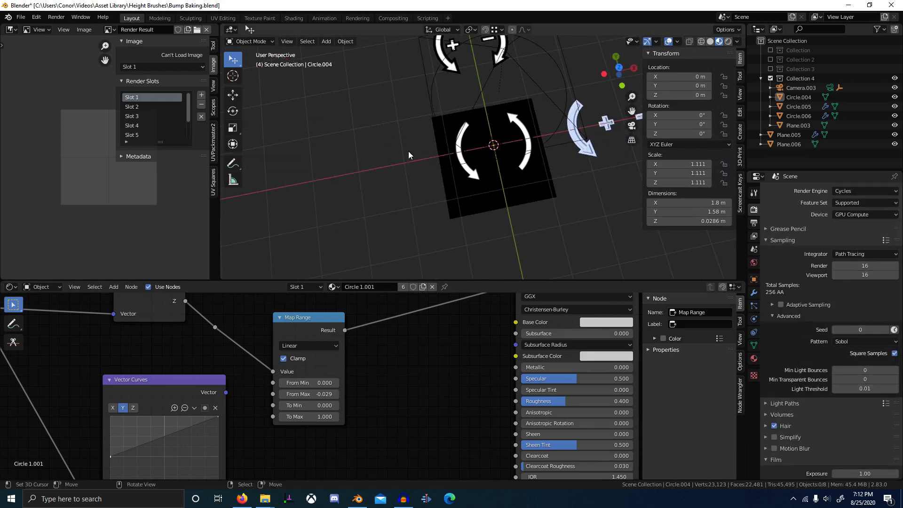
middle_click_drag(499, 167, 461, 161)
scroll(460, 160, "up", 3)
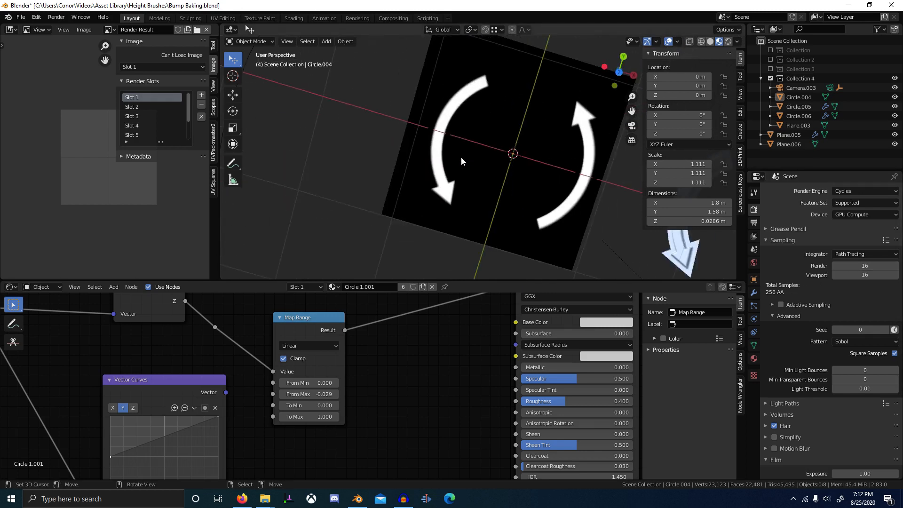
View the bump baking scene through its camera, then close the Bump Baking file without saving.
key("KP_7")
key("KP_0")
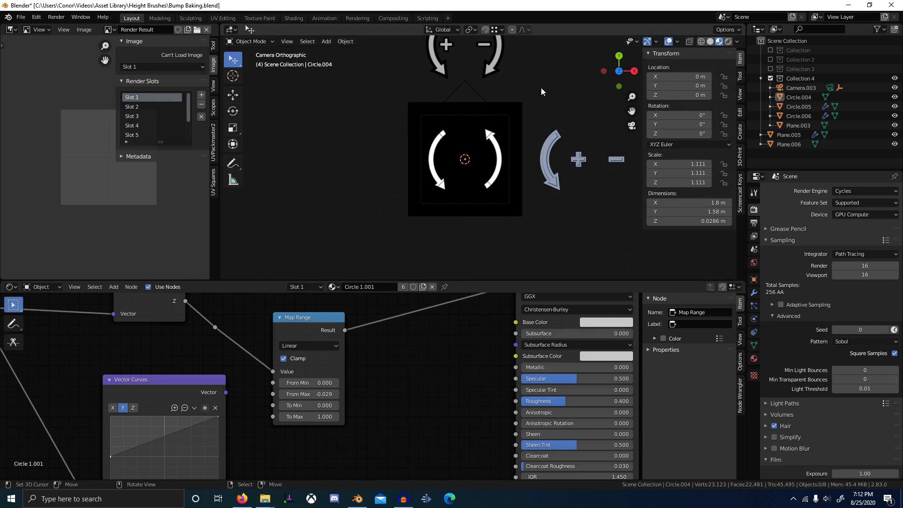
left_click(891, 7)
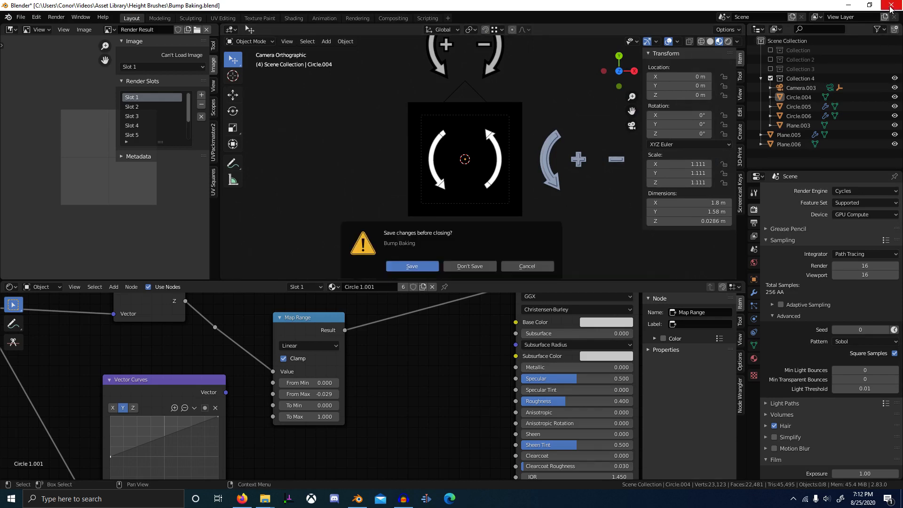
left_click(470, 267)
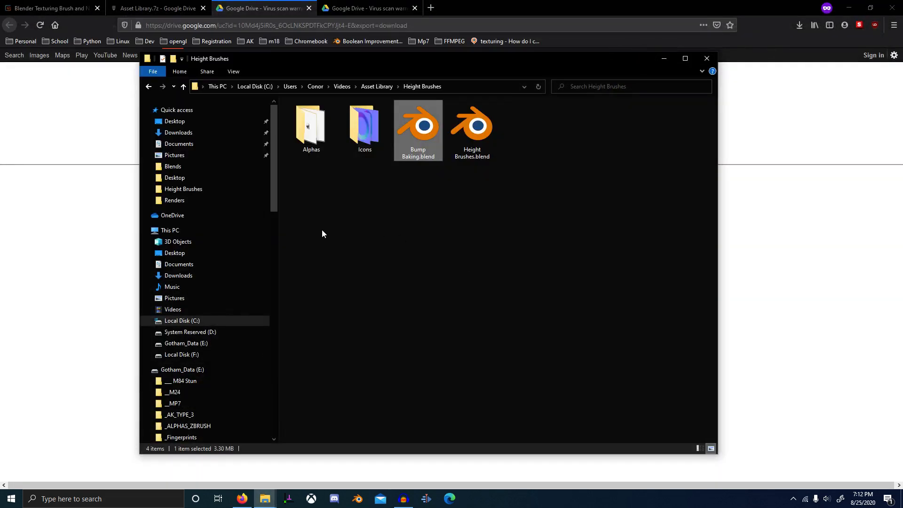
Open the Tileable Textures folder in the Asset Library and view grunge01.png, then close the image viewer.
left_click(380, 86)
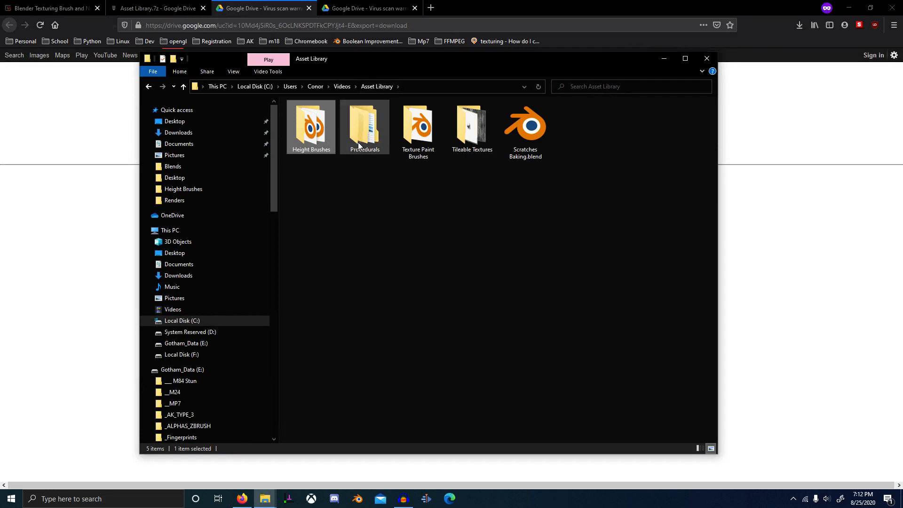
double_click(471, 126)
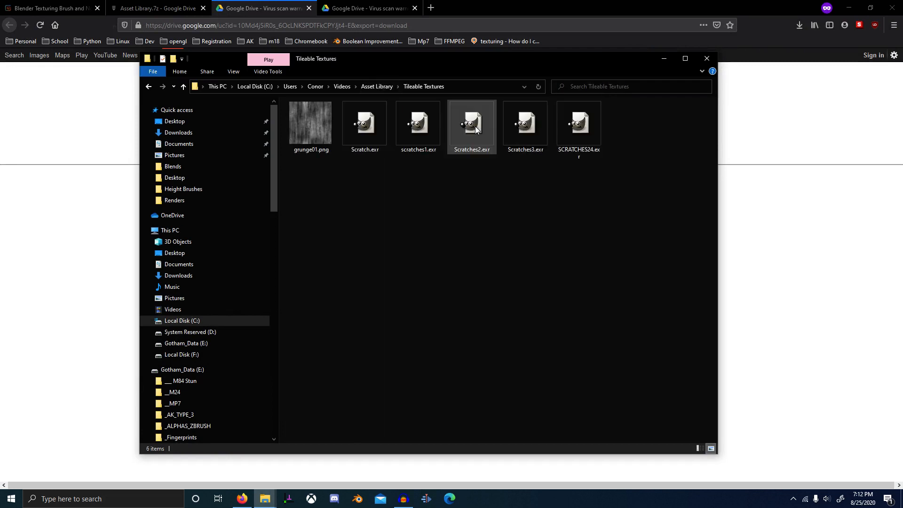
double_click(317, 129)
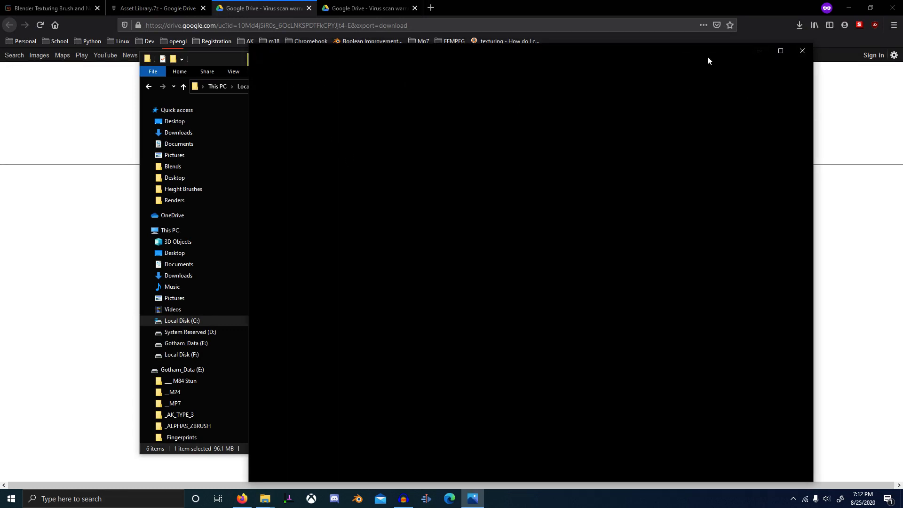
left_click_drag(708, 60, 595, 20)
left_click(694, 18)
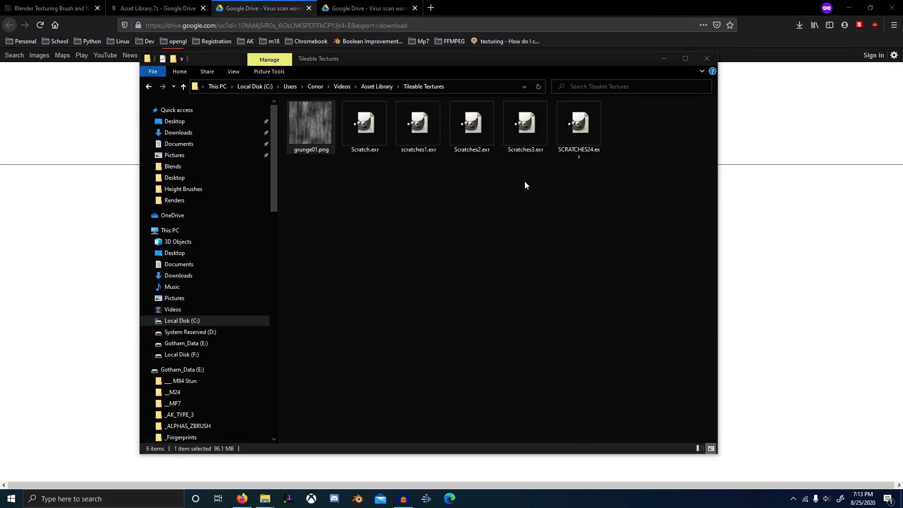
Mark out the scratch EXR files in Tileable Textures and return to the Asset Library folder.
left_click_drag(634, 181, 367, 132)
left_click(613, 205)
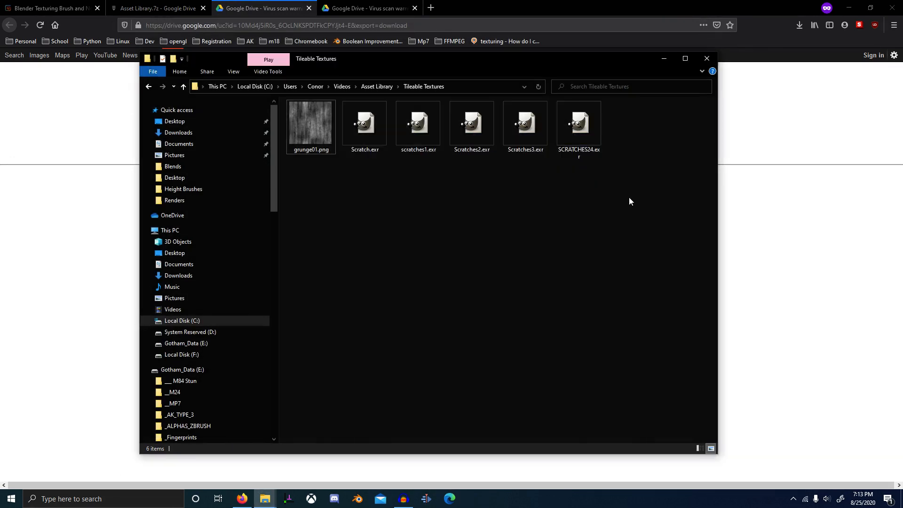
left_click_drag(635, 200, 348, 130)
left_click(374, 87)
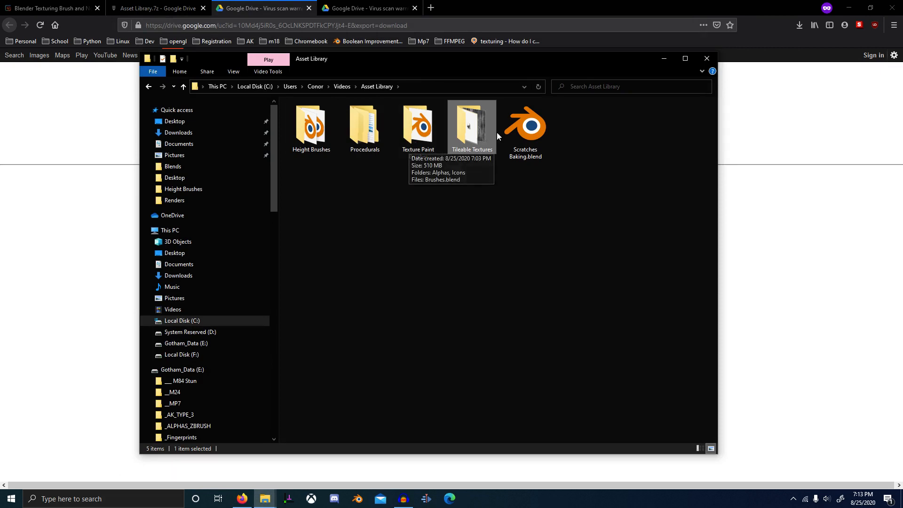
Look through the grunge, dots, scratches, smudges and wood scuff images in Procedurals > Image Textures > Textures.
double_click(360, 141)
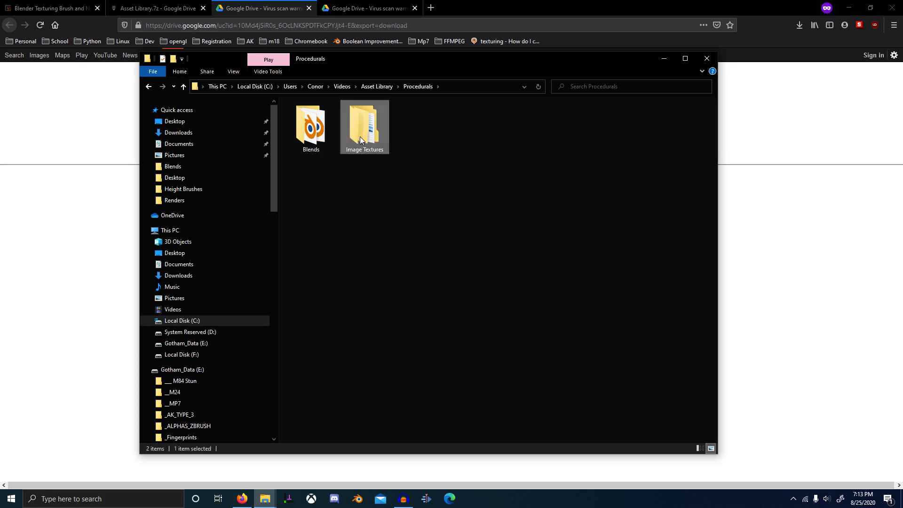
double_click(361, 140)
double_click(311, 130)
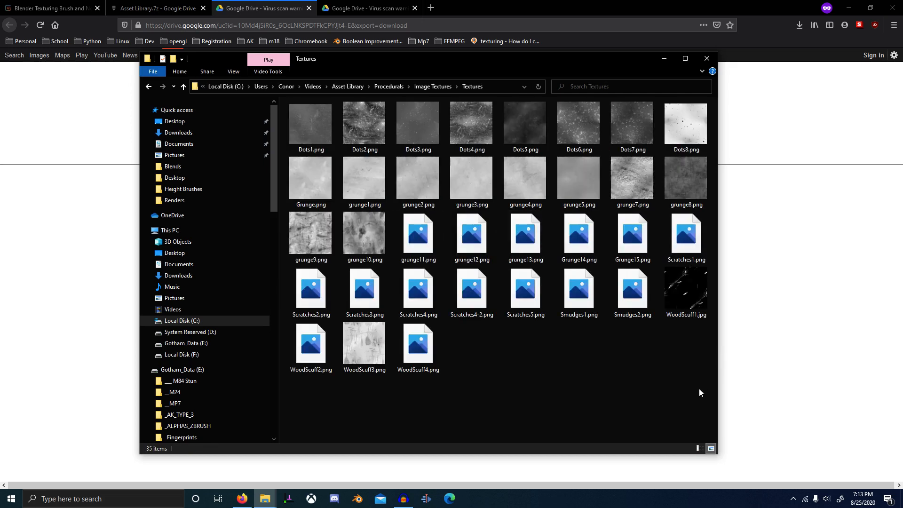
left_click_drag(709, 397, 574, 395)
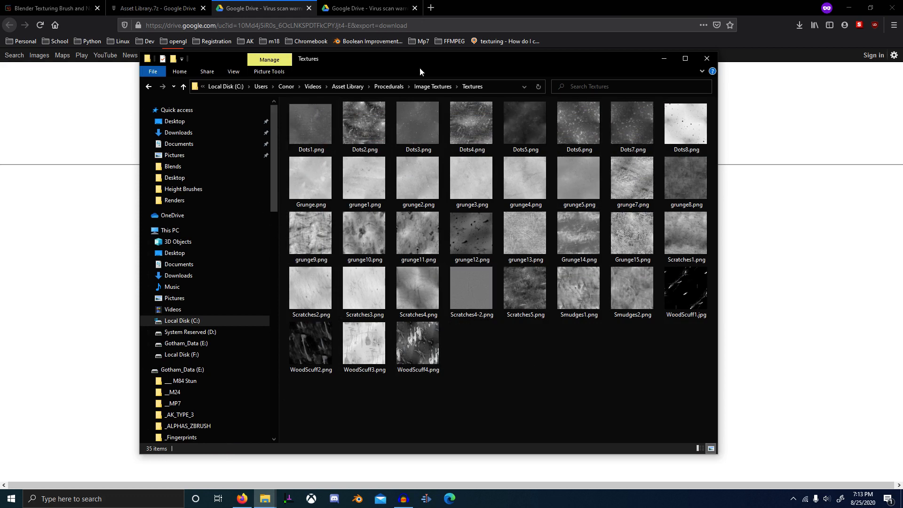
Go to the Blends folder inside Procedurals and open Procedurals.blend in Blender.
left_click(442, 88)
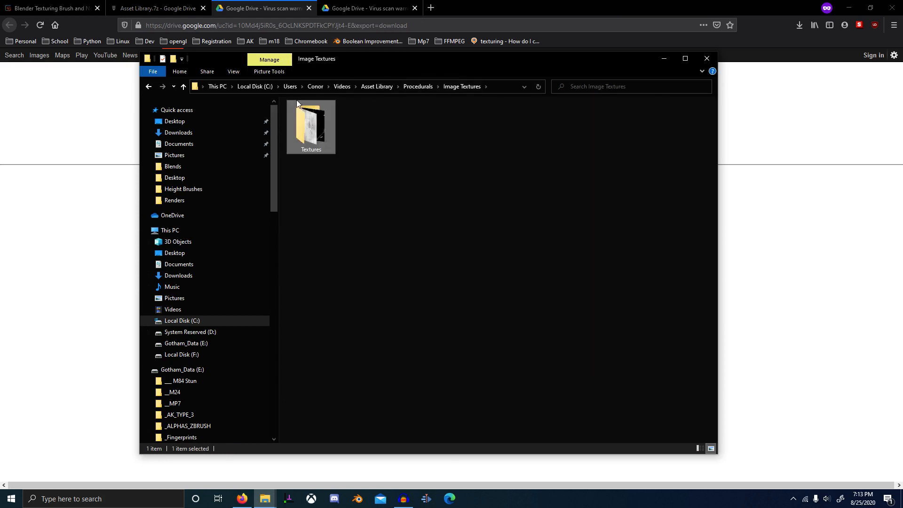
left_click(418, 88)
double_click(310, 138)
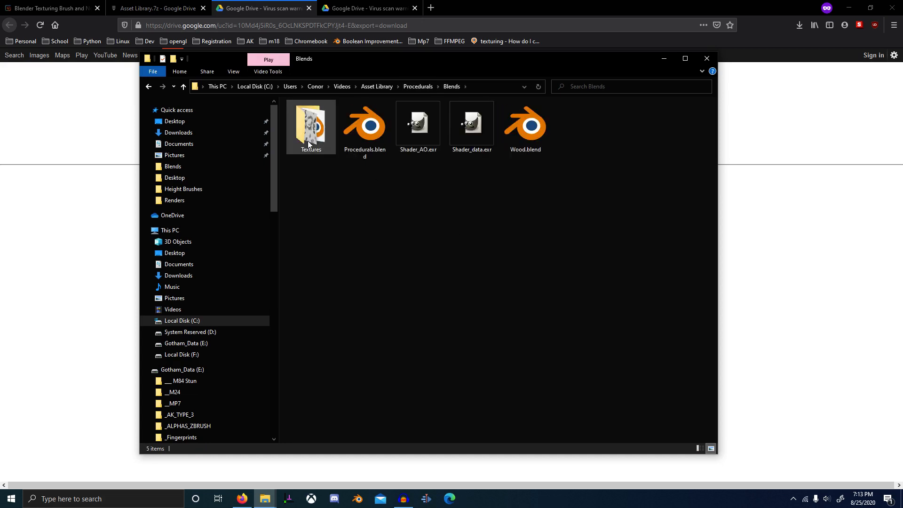
double_click(371, 133)
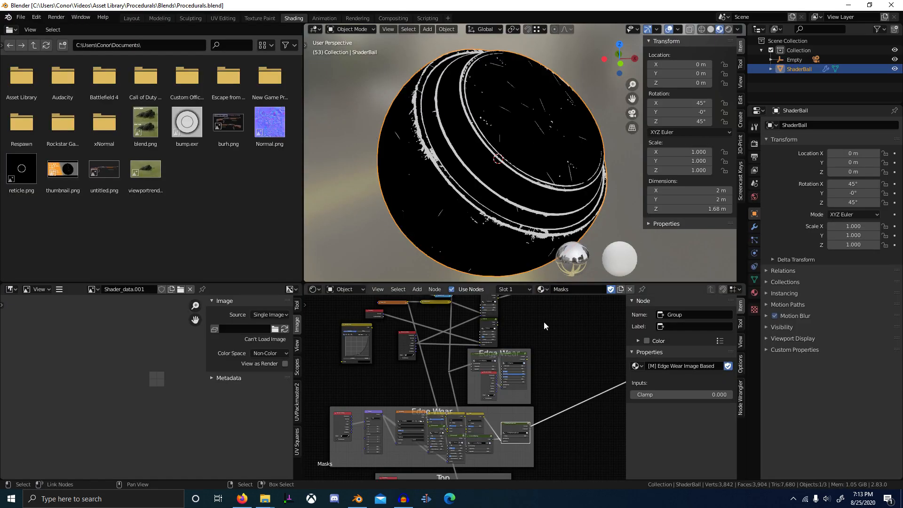
Choose the Masks material for the shader ball and select the [M] Dirt AO group in its node tree.
left_click(542, 290)
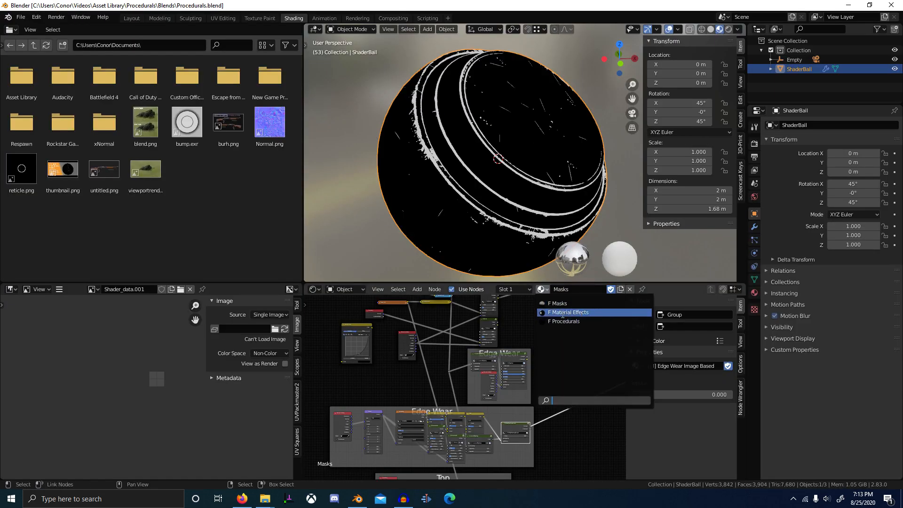
left_click(583, 304)
scroll(355, 382, "down", 6)
middle_click_drag(399, 395, 381, 473)
scroll(405, 413, "up", 14)
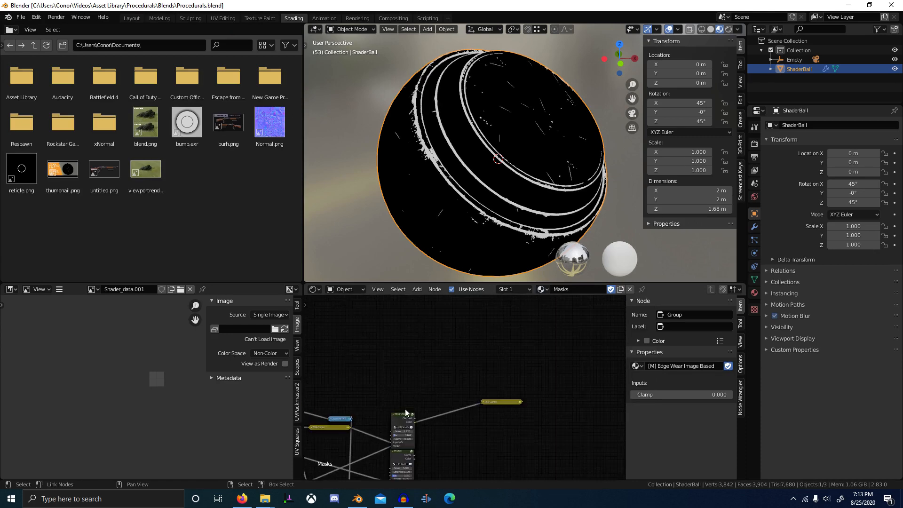
middle_click_drag(405, 413, 419, 401)
scroll(534, 371, "up", 3)
left_click(436, 356)
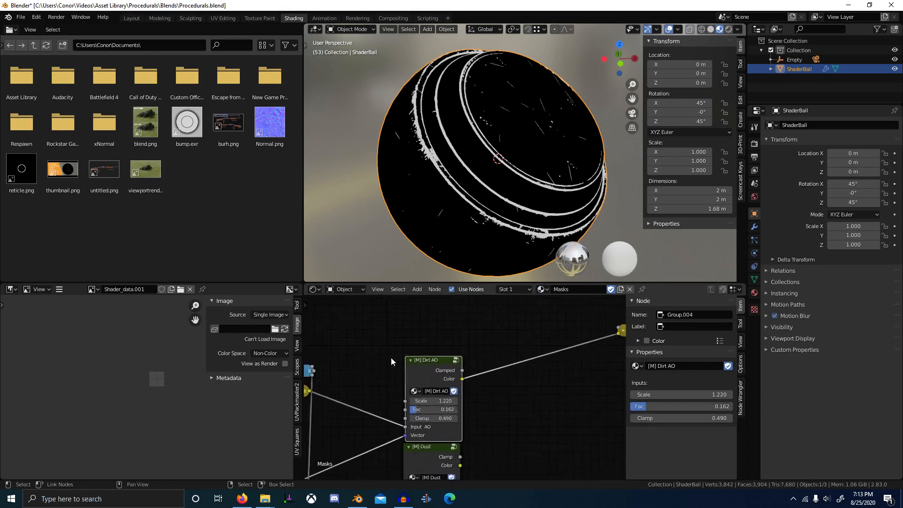
Preview the Shader_data texture on the shader ball, then cycle through the channels of its Separate RGB node.
key("Tab")
scroll(438, 322, "up", 3)
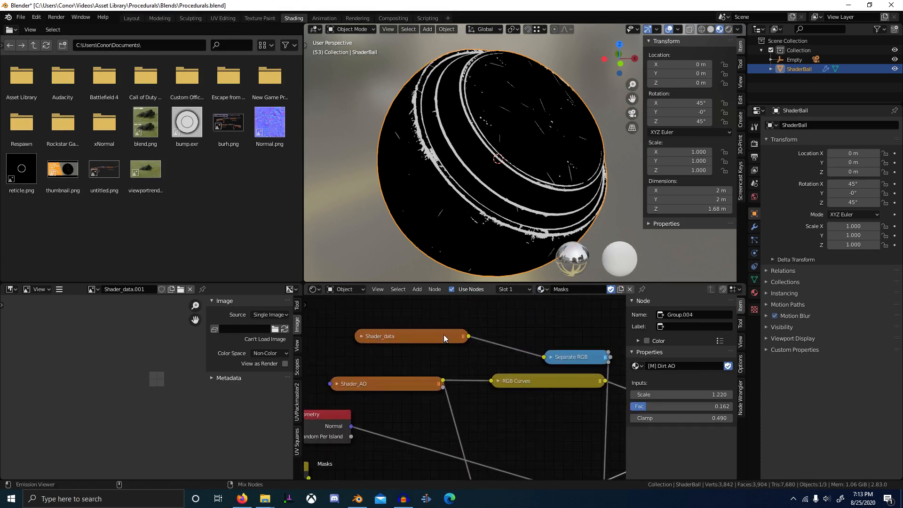
left_click(444, 334, "ctrl+shift")
left_click(591, 357, "ctrl+shift")
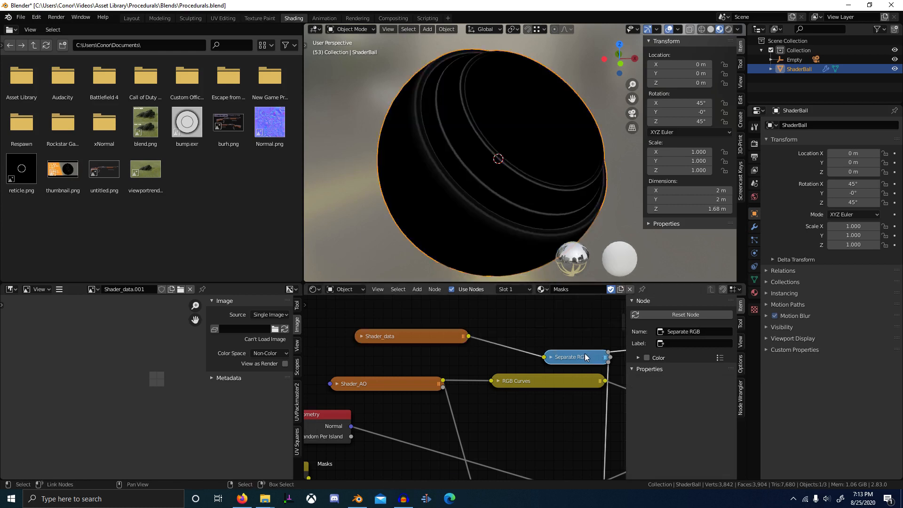
left_click(592, 356, "ctrl+shift")
left_click(592, 357, "ctrl+shift")
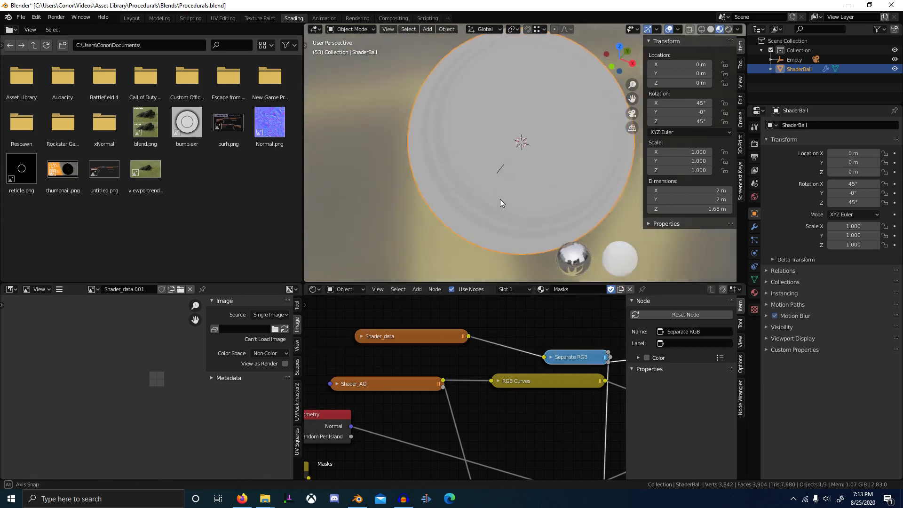
left_click(582, 354, "ctrl+shift")
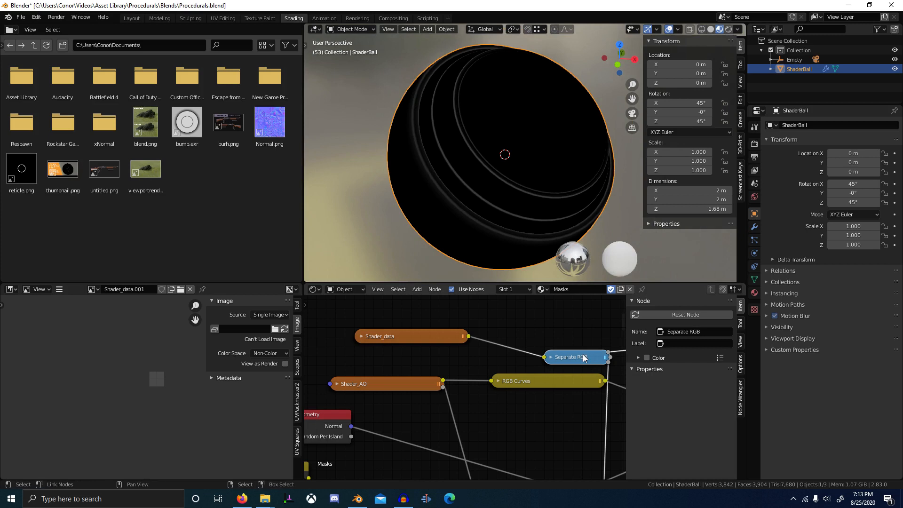
left_click(583, 354, "ctrl+shift")
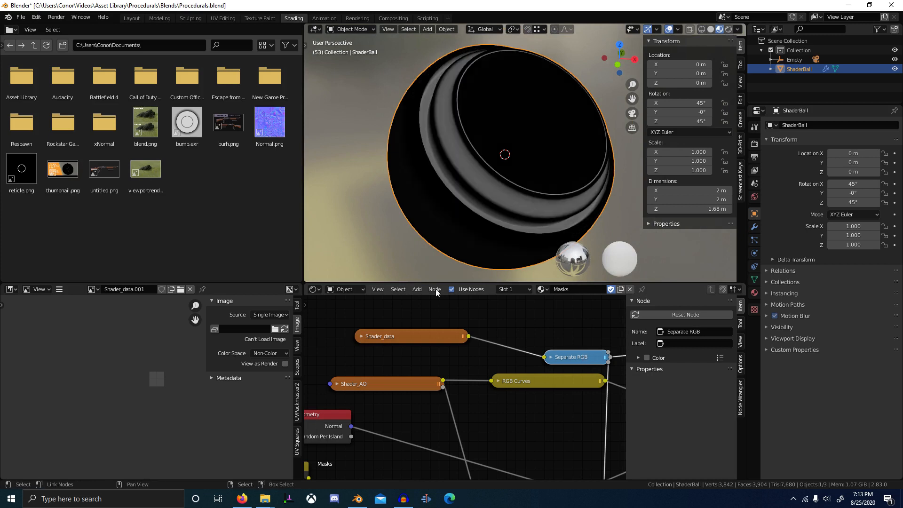
Inspect the shader ball's ridges up close and switch the Separate RGB preview to the blue channel.
scroll(431, 244, "up", 4)
scroll(476, 365, "down", 3)
scroll(476, 364, "up", 4)
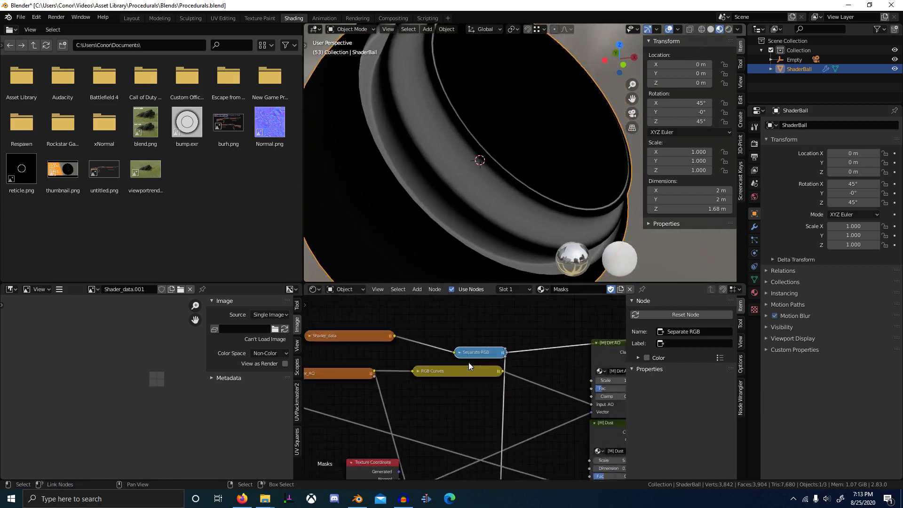
left_click(487, 335, "ctrl+shift")
left_click(487, 334, "ctrl+shift")
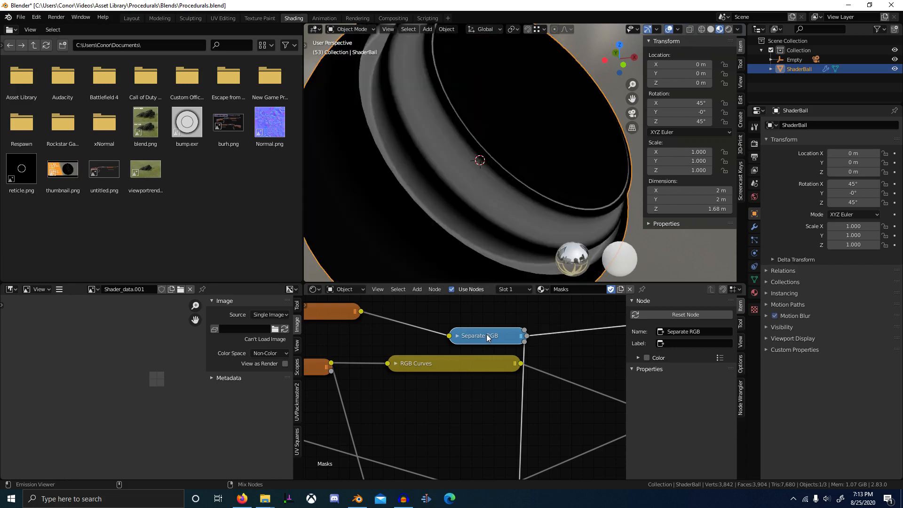
scroll(469, 361, "down", 3)
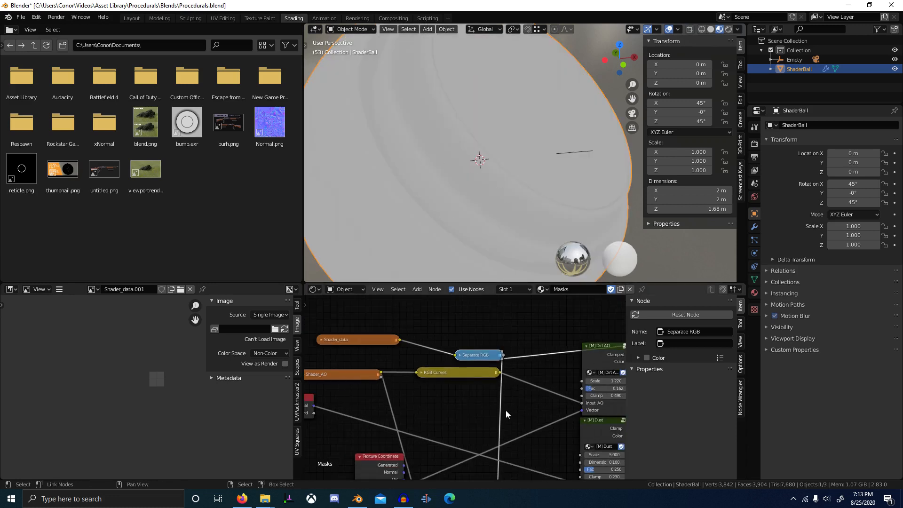
scroll(434, 364, "up", 3)
Preview the Shader_AO image texture on the shader ball.
left_click_drag(498, 347, 378, 362)
right_click(378, 362)
middle_click_drag(378, 361, 468, 339)
left_click(407, 347, "ctrl+shift")
scroll(444, 188, "down", 5)
middle_click_drag(444, 187, 487, 251)
scroll(469, 275, "up", 3)
scroll(583, 385, "down", 3)
Preview the [M] Dirt AO group's Clamped output around the shader ball's groove.
middle_click_drag(611, 372, 440, 382)
scroll(399, 385, "down", 3)
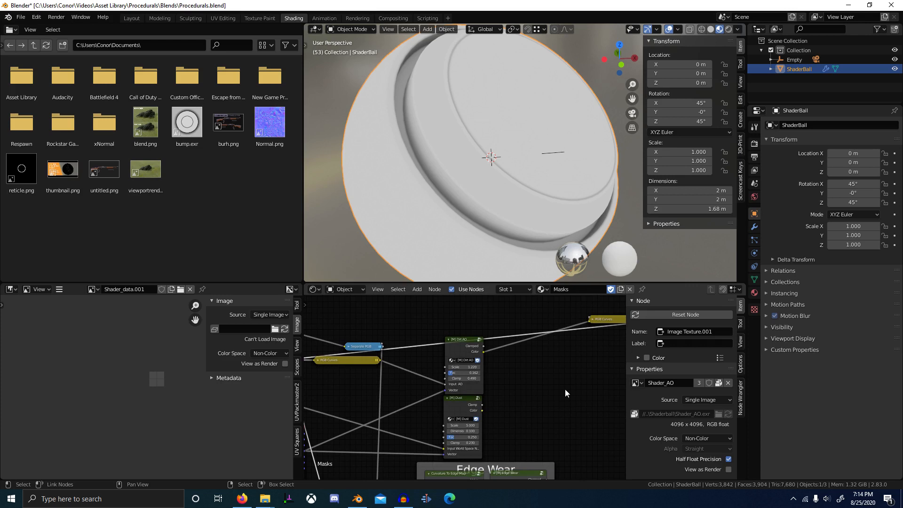
scroll(533, 389, "up", 3)
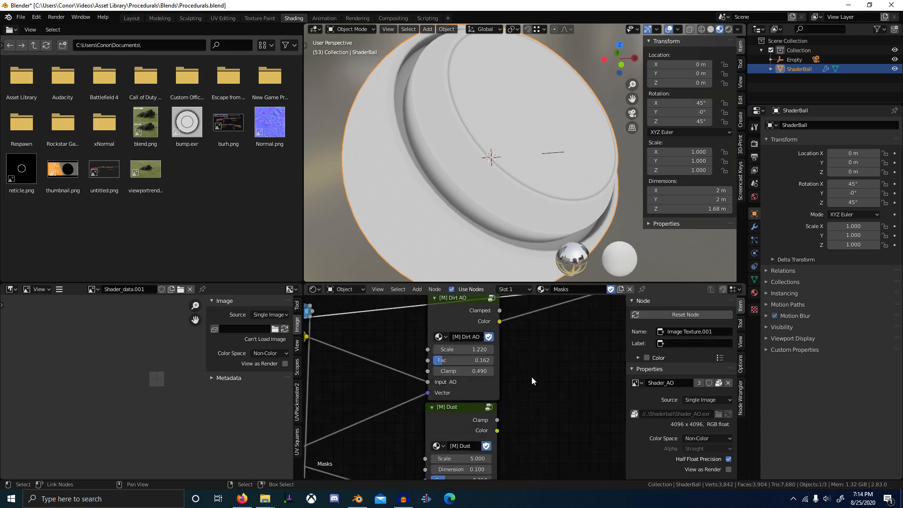
scroll(531, 377, "down", 2)
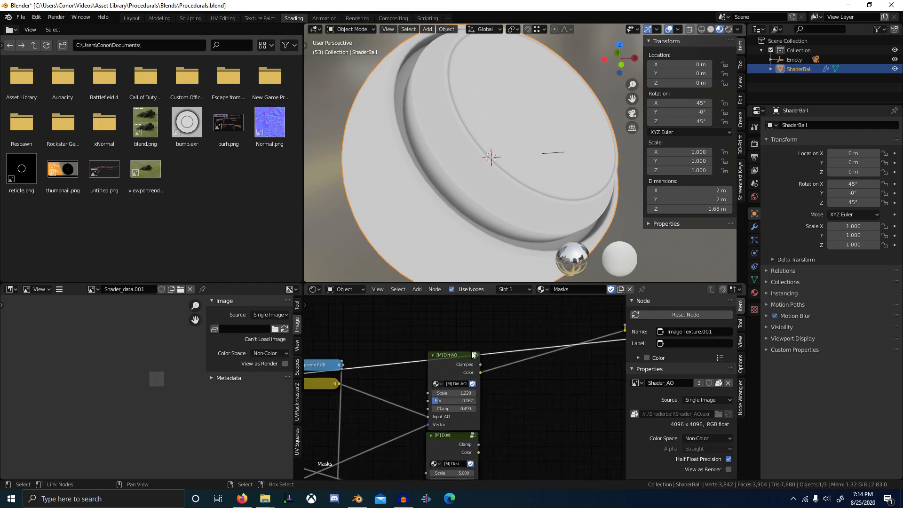
left_click(466, 360, "ctrl+shift")
middle_click_drag(492, 181, 534, 223)
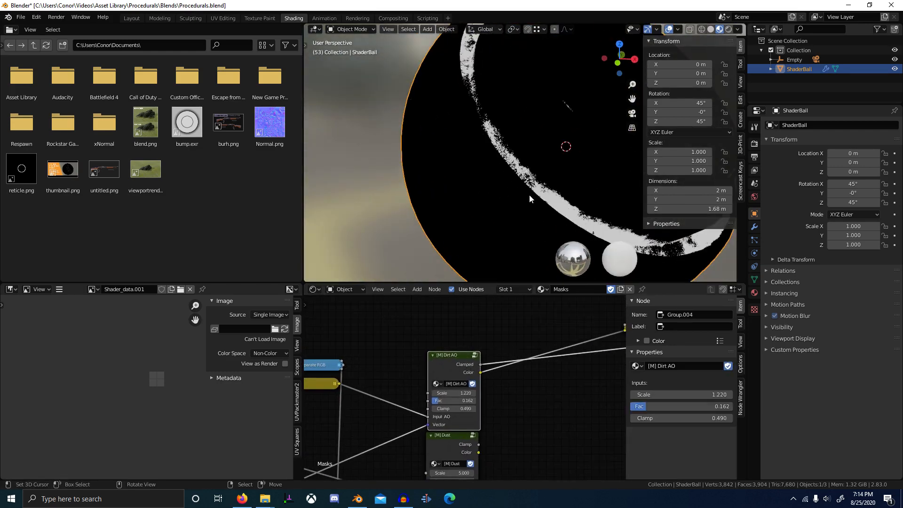
Switch the [M] Dirt AO preview to its Color output and inspect the whole shader ball.
left_click(479, 357, "ctrl+shift")
scroll(548, 210, "down", 6)
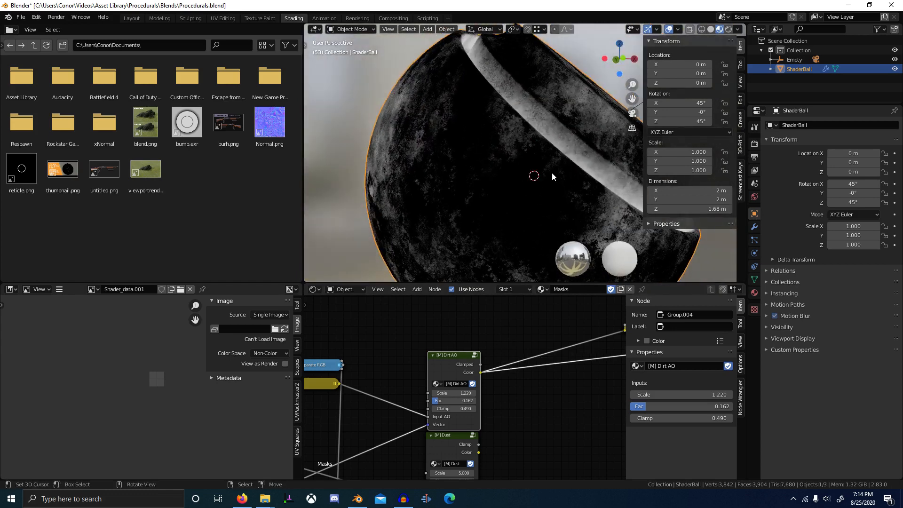
middle_click_drag(546, 204, 457, 221)
scroll(436, 374, "down", 2)
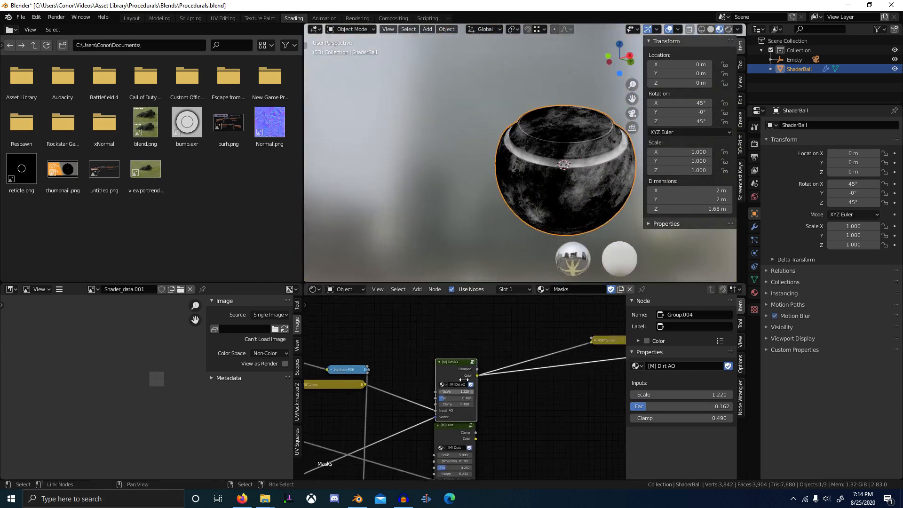
Preview the [M] Dust group's Clamp output and inspect the shader ball from several angles.
left_click(436, 376, "ctrl+shift")
scroll(517, 188, "up", 4)
middle_click_drag(565, 211, 427, 168)
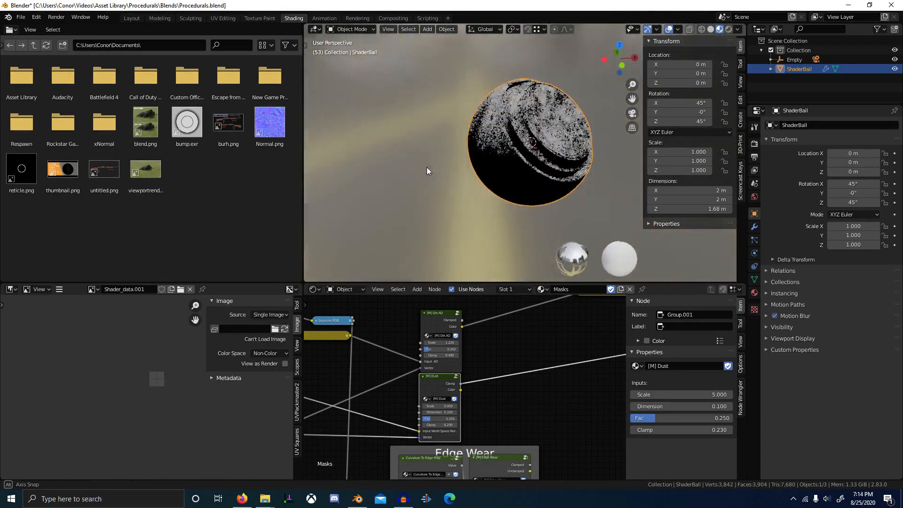
Preview the [M] Edge Wear group's Clamped output and inspect the worn edges and scratches around the shader ball's grooves.
scroll(427, 167, "down", 3)
scroll(456, 363, "down", 2)
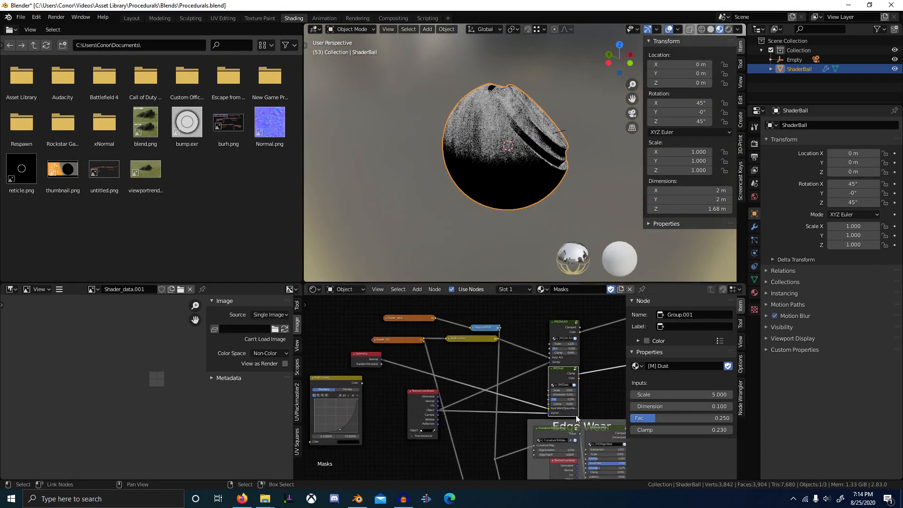
middle_click_drag(575, 415, 440, 374)
scroll(430, 395, "up", 3)
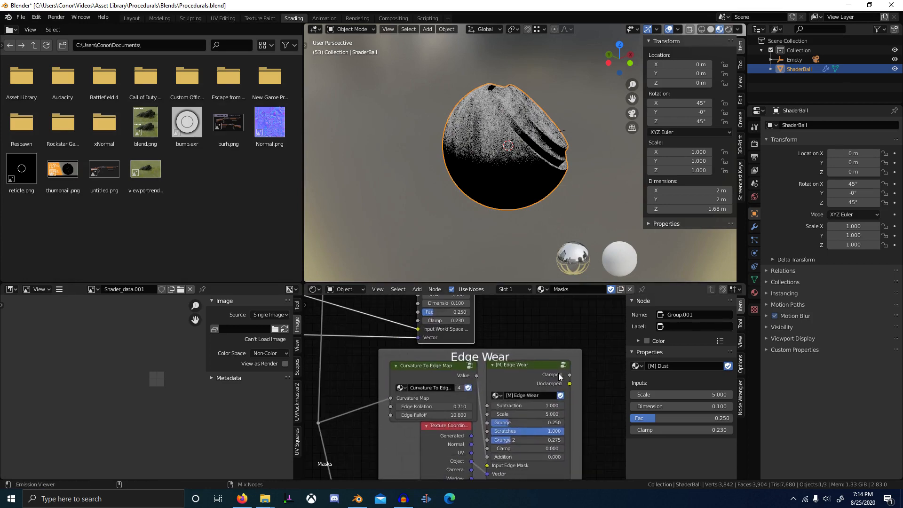
left_click(560, 376, "ctrl+shift")
scroll(488, 205, "up", 4)
middle_click_drag(488, 205, 480, 180)
scroll(480, 180, "up", 3)
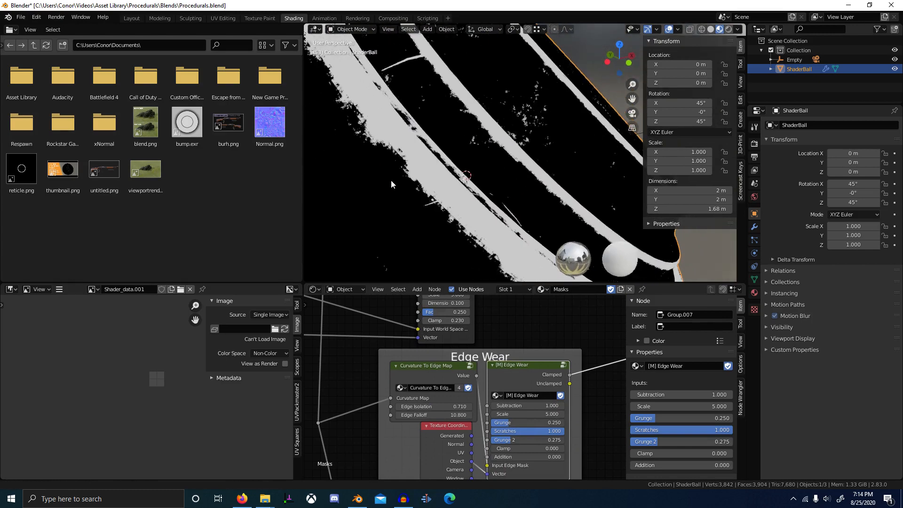
scroll(433, 165, "up", 3)
middle_click_drag(391, 180, 499, 170, "shift")
scroll(499, 169, "down", 6)
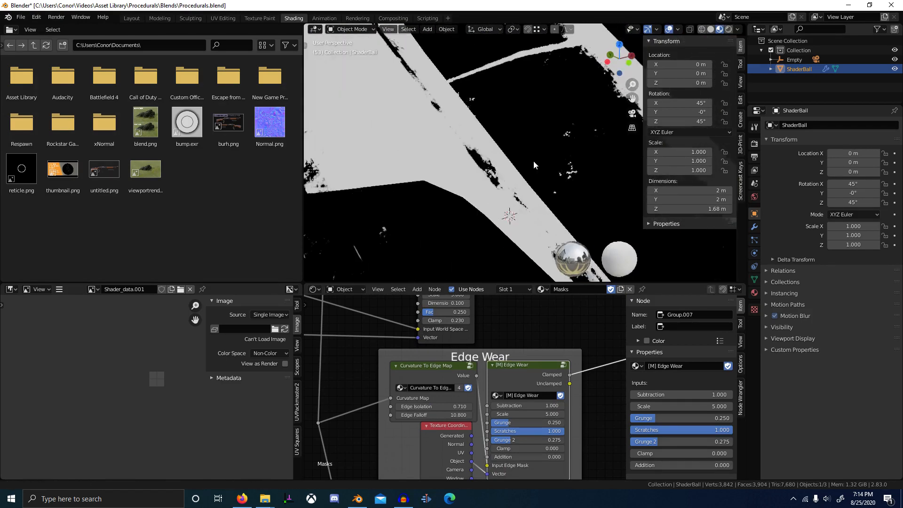
scroll(536, 224, "down", 3)
middle_click_drag(546, 227, 521, 240)
scroll(538, 393, "down", 3)
Preview the [M] Edge Wear Image Based group's Clamped output and inspect the shader ball up close.
middle_click_drag(538, 393, 515, 306)
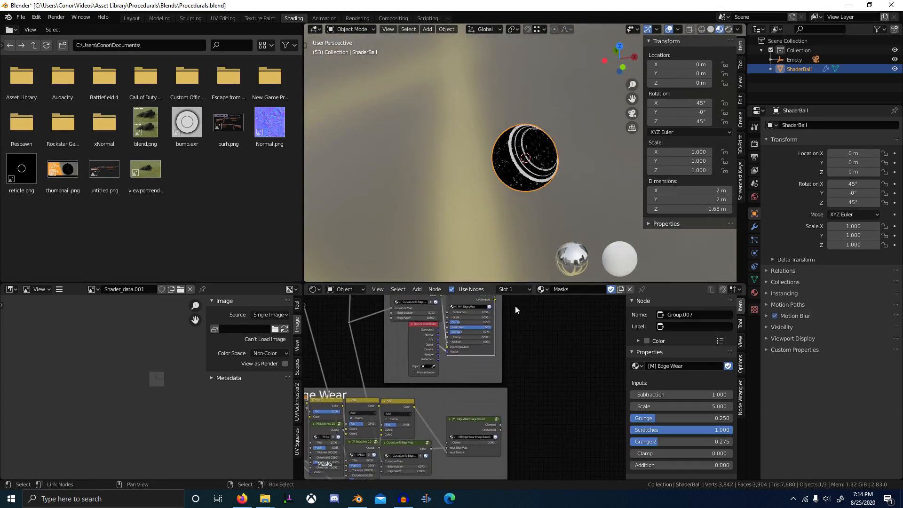
left_click(472, 427, "ctrl+shift")
scroll(553, 161, "up", 3)
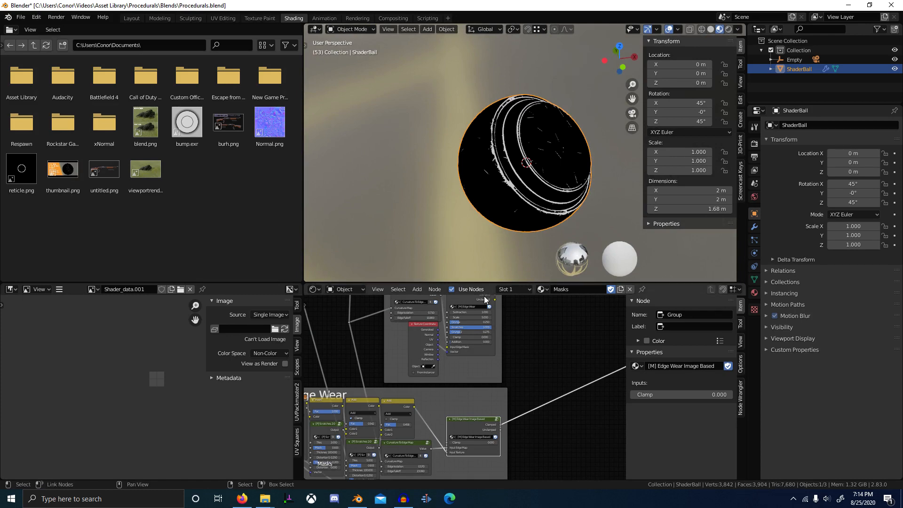
scroll(515, 402, "down", 3)
scroll(491, 198, "up", 4)
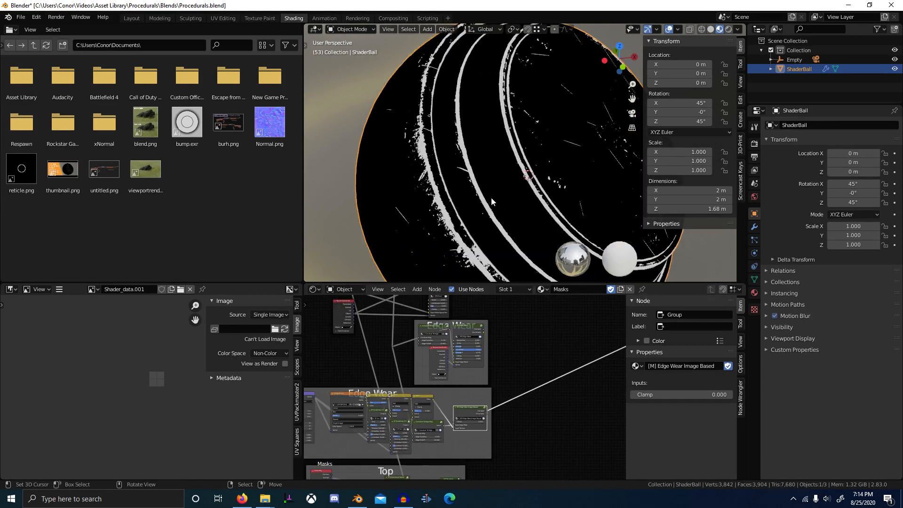
Open the [M] Edge Wear Image Based group, examine its internal nodes up to the group output, and return to the main node tree.
key("Tab")
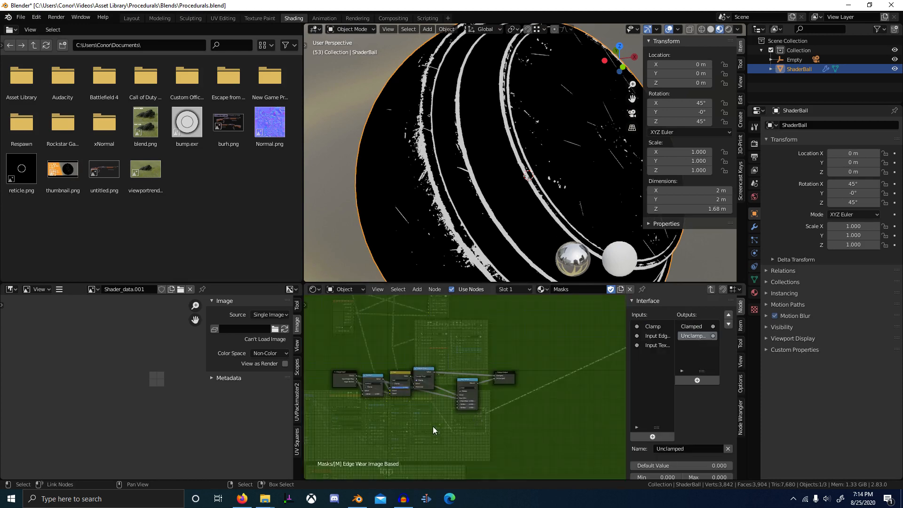
scroll(433, 430, "up", 3)
scroll(451, 390, "up", 1)
middle_click_drag(494, 391, 308, 393)
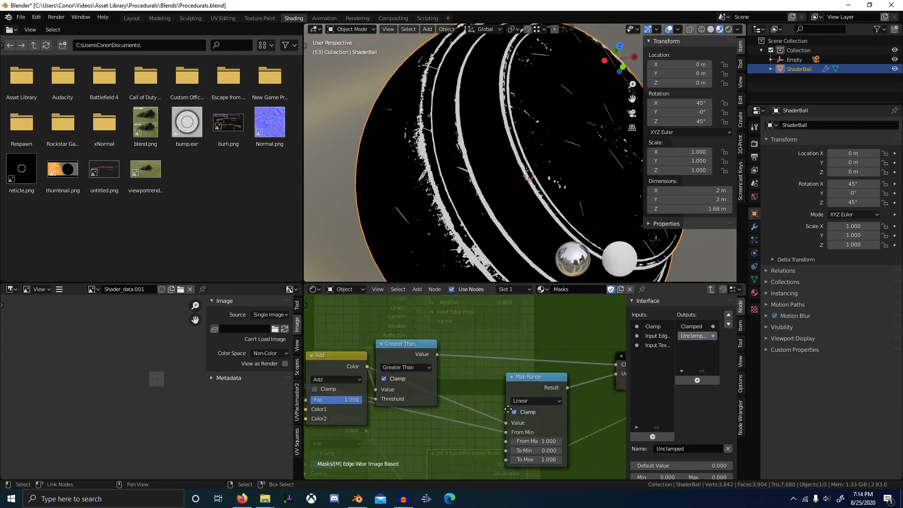
middle_click_drag(593, 408, 456, 383)
key("Tab")
Preview the outputs of the [M] Top Mask group in the Top frame on the whole shader ball.
scroll(494, 410, "down", 3)
scroll(497, 414, "down", 3)
middle_click_drag(423, 429, 433, 350)
scroll(493, 394, "down", 3)
left_click(517, 388, "ctrl+shift")
scroll(517, 204, "down", 3)
middle_click_drag(518, 203, 513, 176)
left_click(511, 389, "ctrl+shift")
scroll(501, 159, "down", 2)
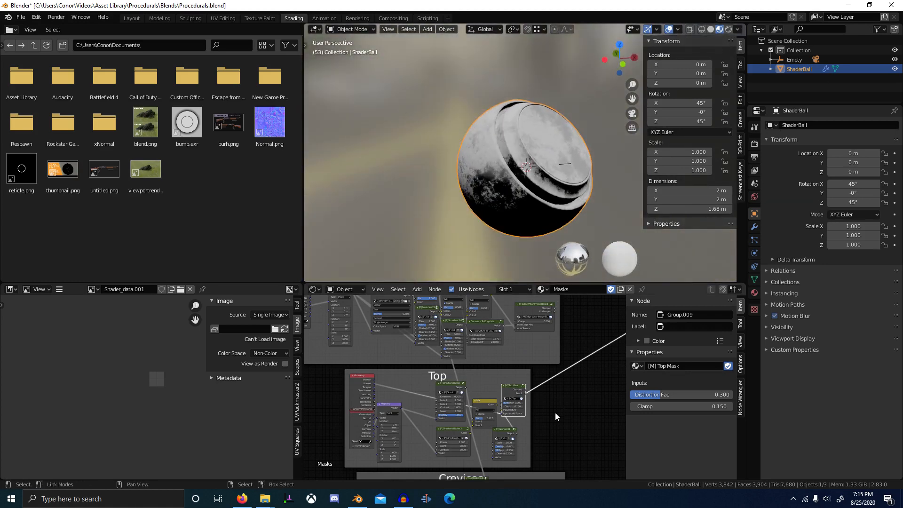
Preview the [M] Dirty Crevices Simple group's Value and Result outputs and inspect the shader ball's grooves.
middle_click_drag(563, 476, 522, 382)
scroll(506, 408, "up", 6)
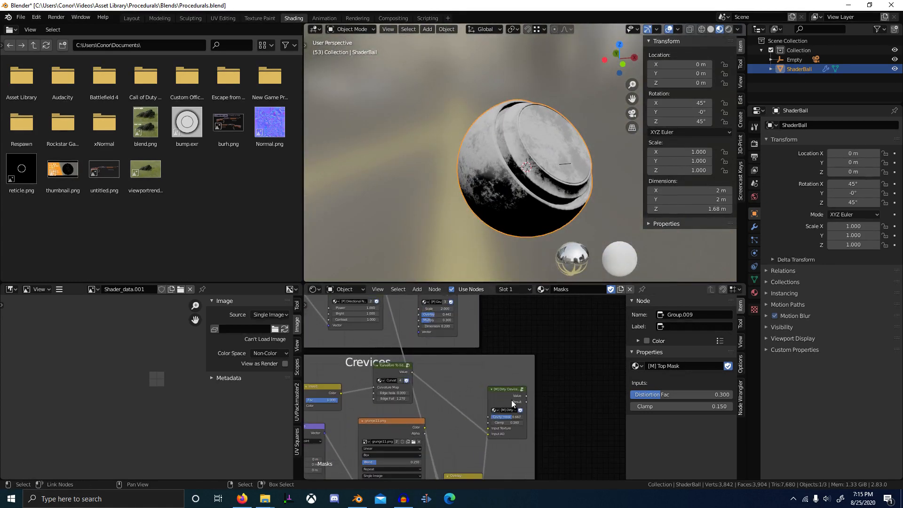
left_click(509, 399, "ctrl+shift")
scroll(512, 200, "up", 1)
middle_click_drag(511, 200, 462, 200)
scroll(461, 200, "up", 1)
middle_click_drag(461, 200, 516, 188, "shift")
scroll(541, 221, "up", 2)
scroll(516, 188, "up", 1)
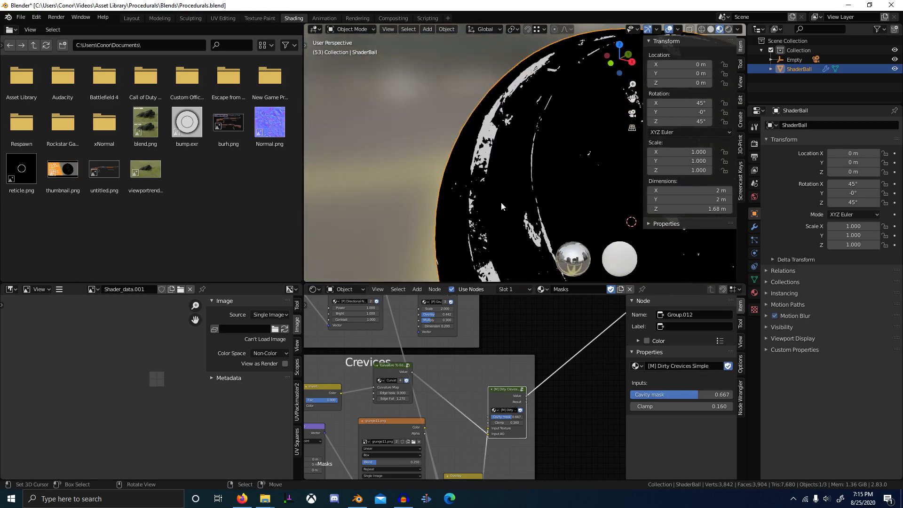
middle_click_drag(444, 185, 620, 155)
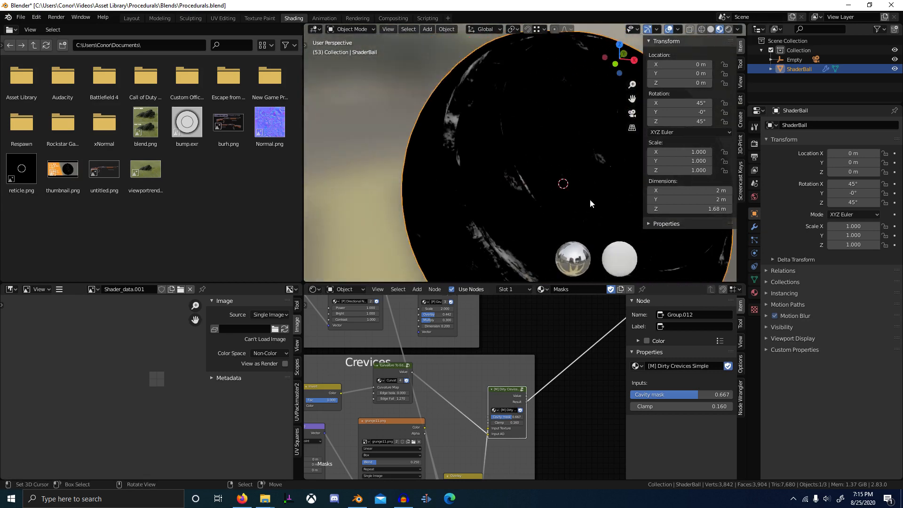
Preview the outputs of the [M] Dirty Crevices group and inspect the shader ball's grooves.
scroll(540, 391, "down", 4)
scroll(517, 371, "up", 1)
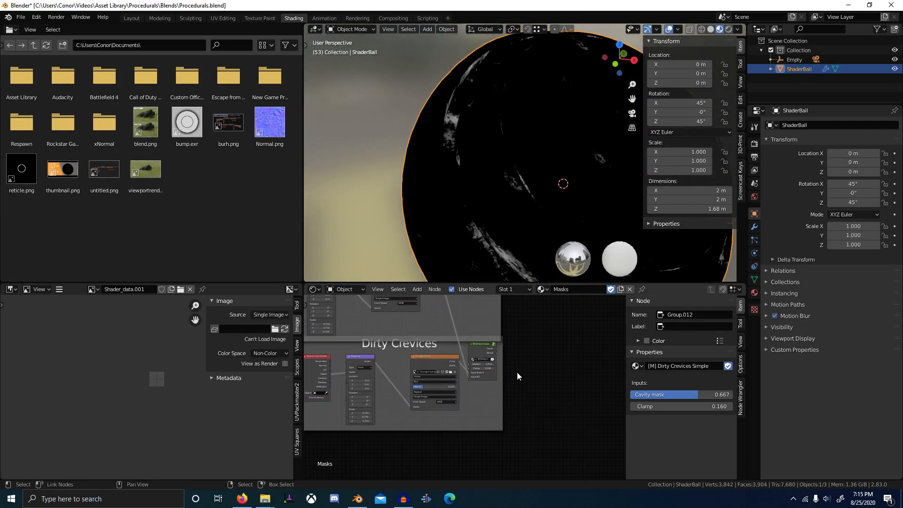
left_click(485, 351, "ctrl+shift")
scroll(517, 229, "up", 2)
middle_click_drag(517, 229, 460, 205)
left_click(472, 352, "ctrl+shift")
scroll(455, 207, "down", 3)
scroll(482, 410, "down", 1)
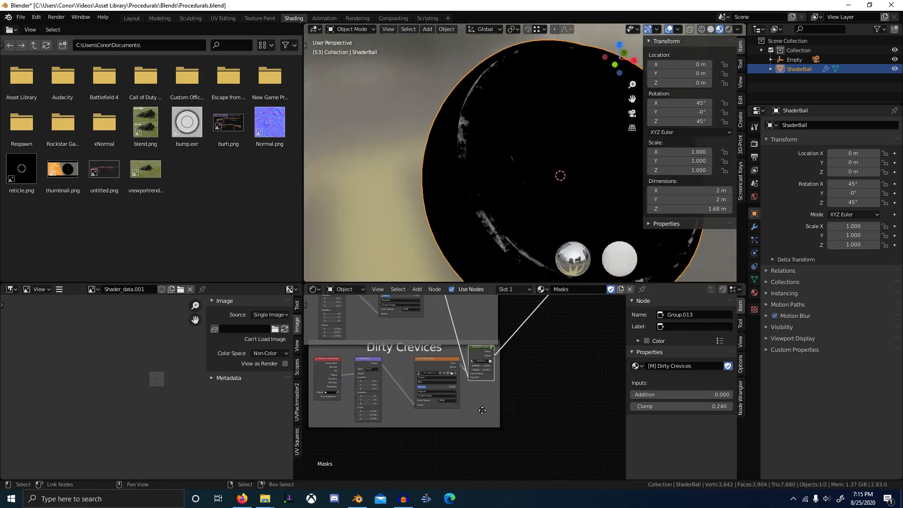
mouse_move(482, 410)
middle_mouse_down()
mouse_move(458, 367)
mouse_move(474, 394)
middle_mouse_up()
scroll(457, 367, "up", 1)
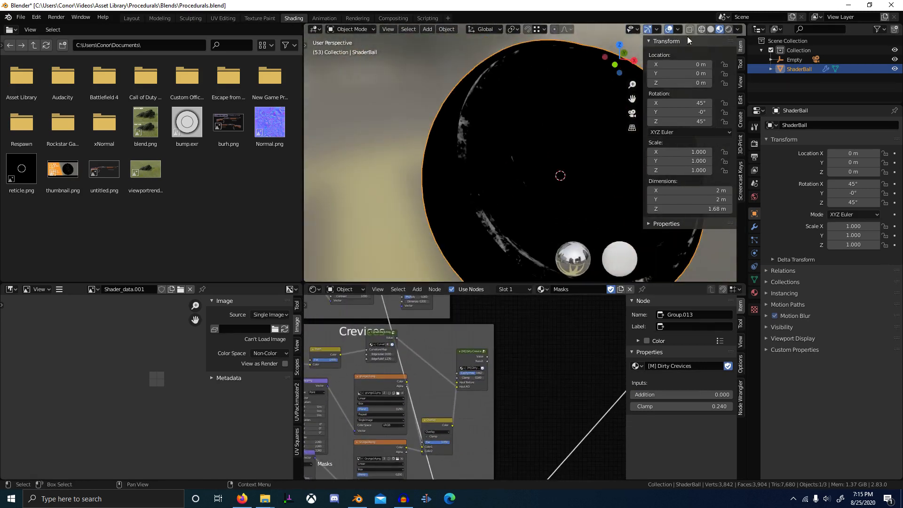
Switch the shader ball to the Material Effects material.
left_click(541, 289)
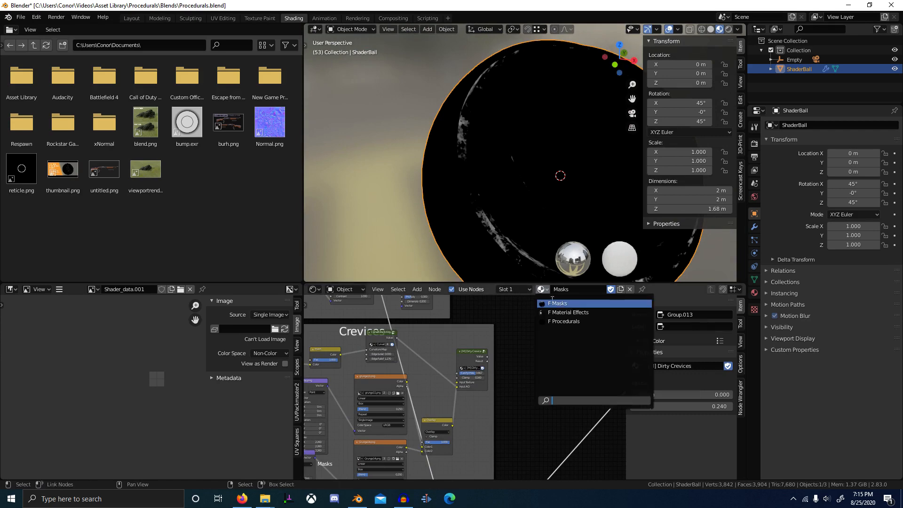
left_click(556, 312)
scroll(428, 411, "down", 3)
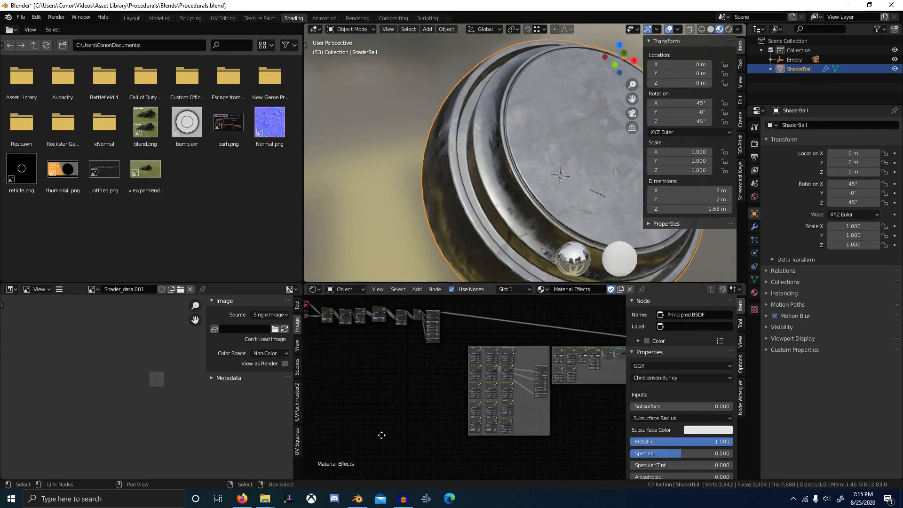
Delete the node chain feeding the standalone Principled BSDF and move that shader node closer to the Material Output.
scroll(396, 441, "up", 1)
middle_click_drag(396, 441, 450, 465)
left_click_drag(308, 342, 459, 406)
key("x")
scroll(456, 411, "up", 2)
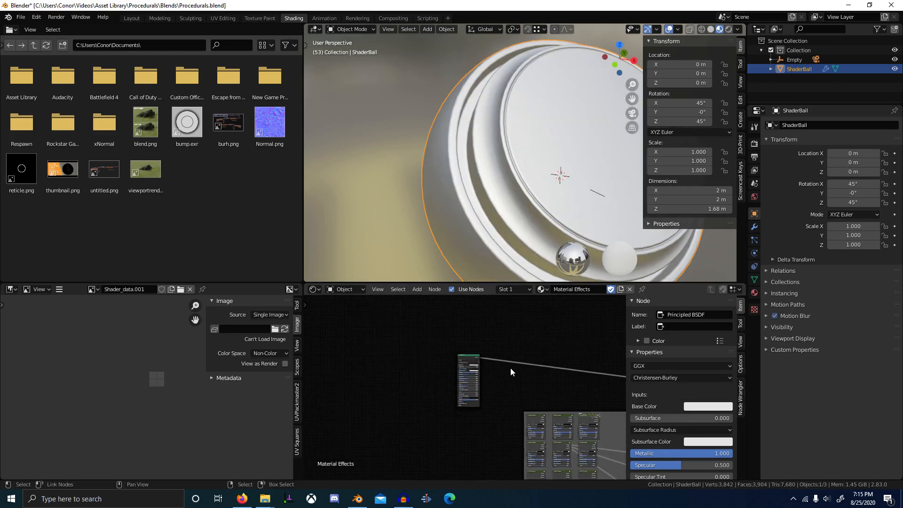
middle_click_drag(510, 368, 433, 359)
left_click_drag(423, 362, 527, 351)
Expand the 3D viewport and shader editor over the file browser and image editor, and move the standalone Principled BSDF above the effect frames.
left_click_drag(304, 281, 253, 198)
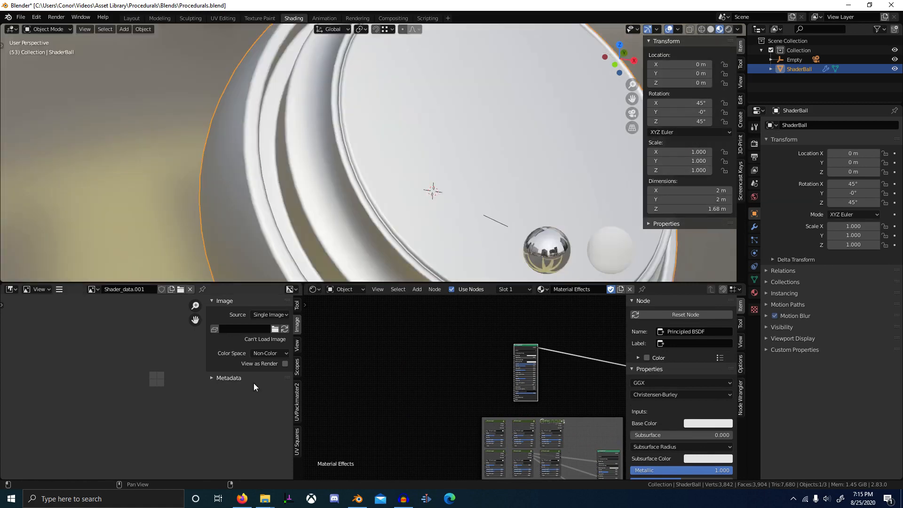
left_click_drag(231, 443, 232, 443)
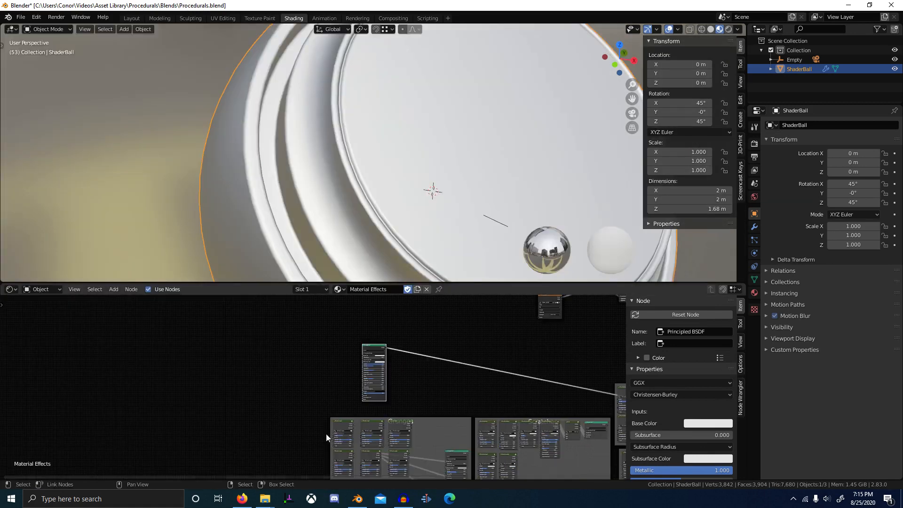
middle_click_drag(326, 437, 238, 414)
scroll(274, 379, "down", 1)
left_click_drag(274, 378, 364, 383)
Select the Effect Grunge 1 node in the Grunges frame and maximize the shader editor.
middle_click_drag(364, 384, 390, 338)
scroll(383, 325, "up", 3)
scroll(301, 359, "up", 2)
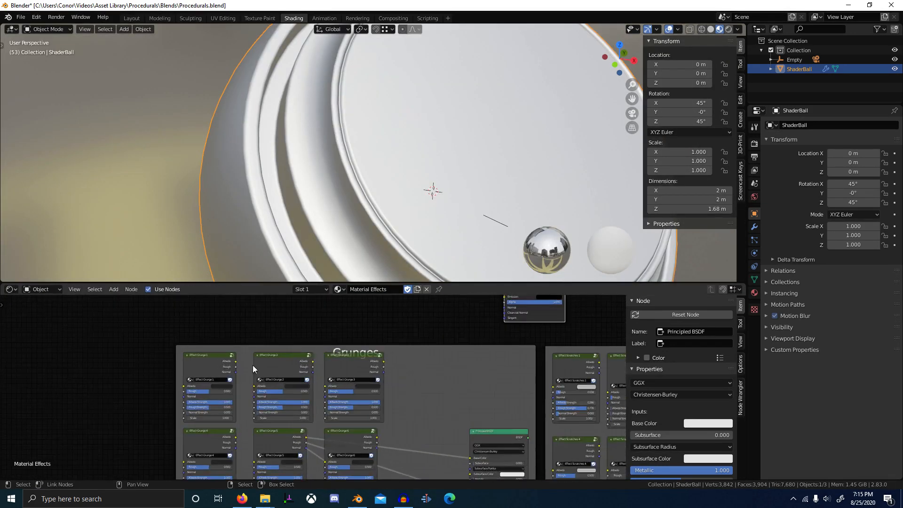
left_click(215, 357)
scroll(419, 392, "down", 2)
scroll(286, 389, "up", 2)
key("ctrl+space")
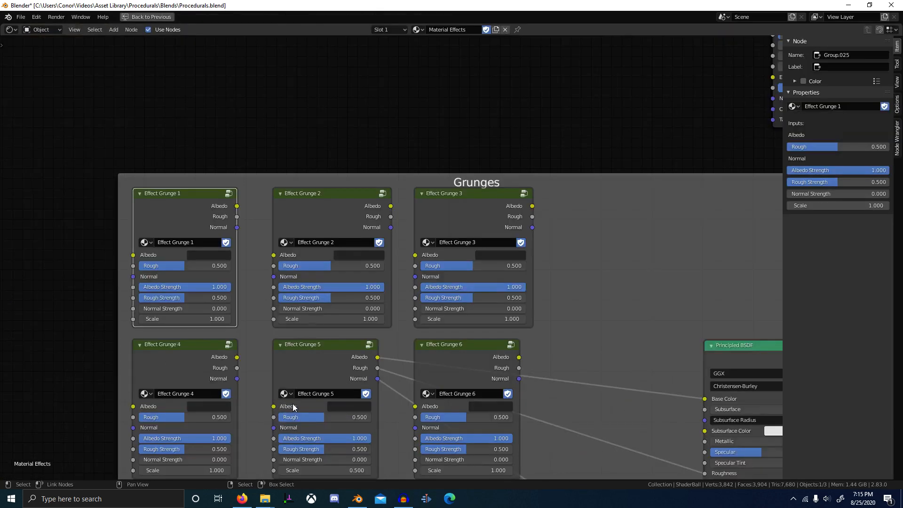
Examine the effect node groups in the Grunges, Scratches, Wooden Scuffs, Smudges and Dots frames.
scroll(325, 281, "down", 5)
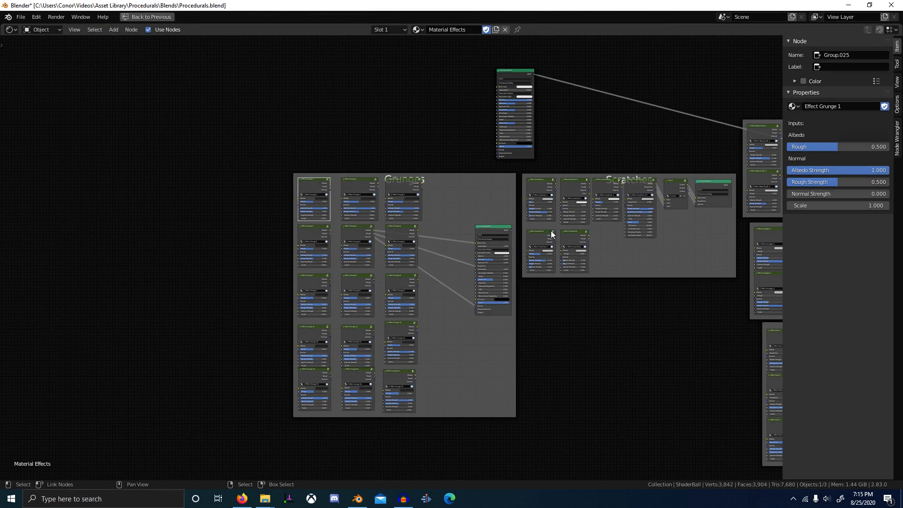
middle_click_drag(551, 231, 291, 283)
scroll(285, 284, "up", 4)
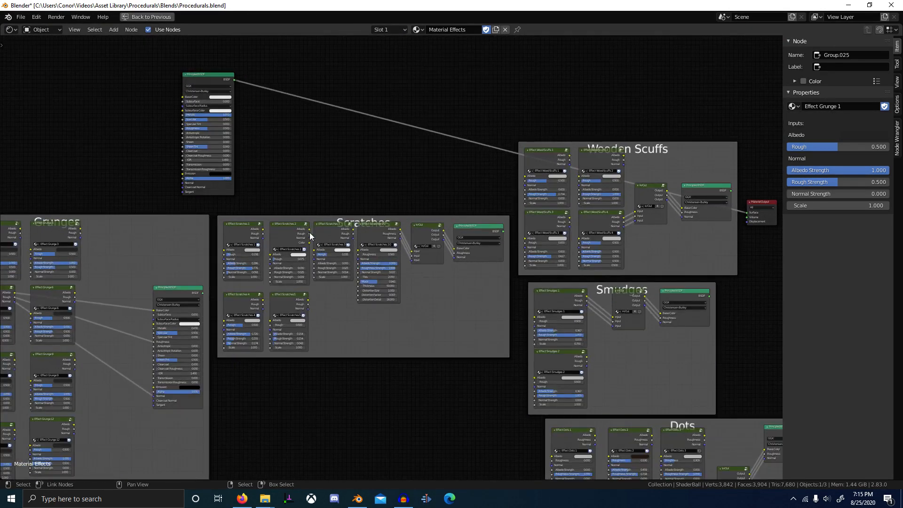
middle_click_drag(394, 235, 201, 246)
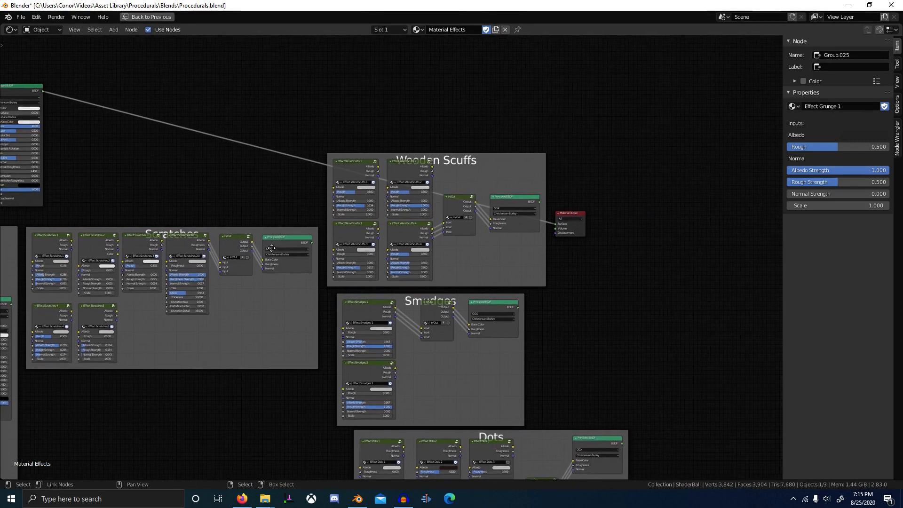
middle_click_drag(487, 293, 473, 225)
scroll(394, 280, "down", 1)
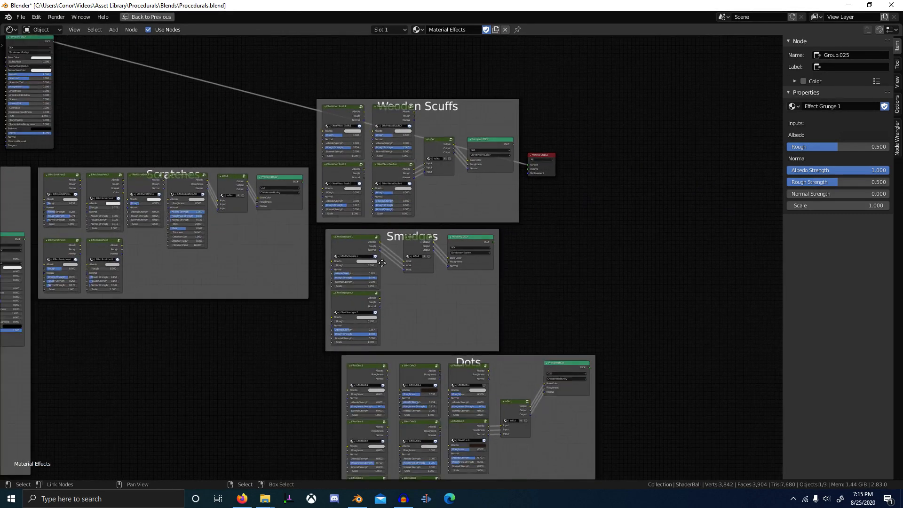
middle_click_drag(393, 281, 336, 157)
scroll(369, 261, "down", 7)
middle_click_drag(126, 207, 249, 229)
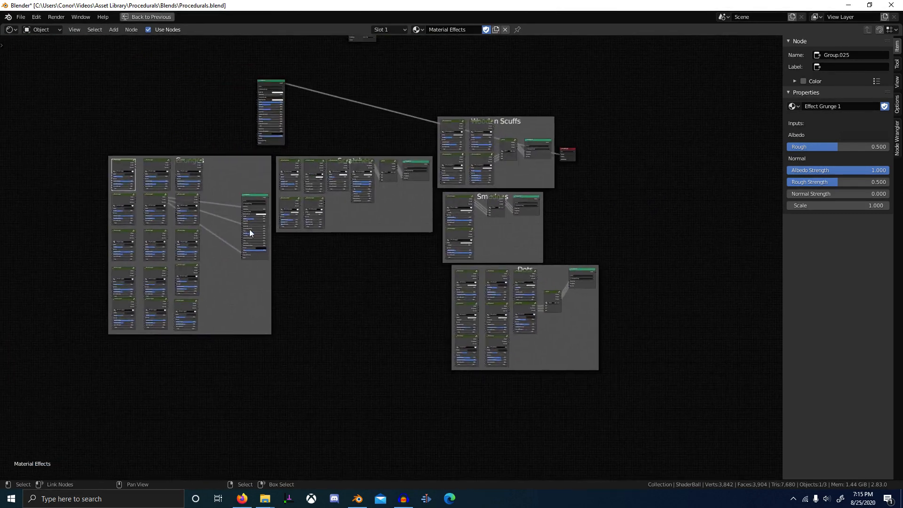
Duplicate the Effect Grunge 1 node into empty space and detach the copy from the Grunges frame.
scroll(250, 229, "up", 6)
middle_click_drag(212, 203, 264, 225)
middle_click_drag(149, 187, 390, 257)
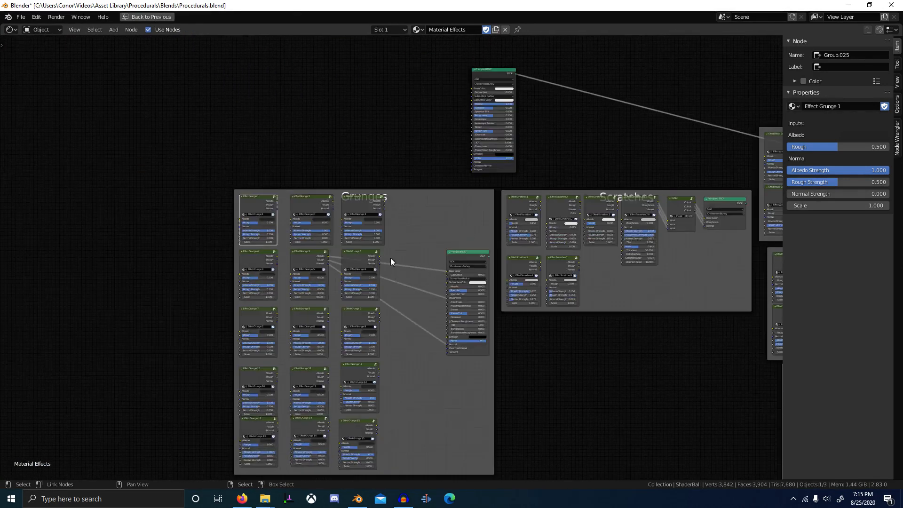
scroll(390, 257, "up", 5)
scroll(221, 210, "down", 1)
middle_click_drag(221, 210, 433, 287)
scroll(433, 288, "down", 2)
key("shift+d")
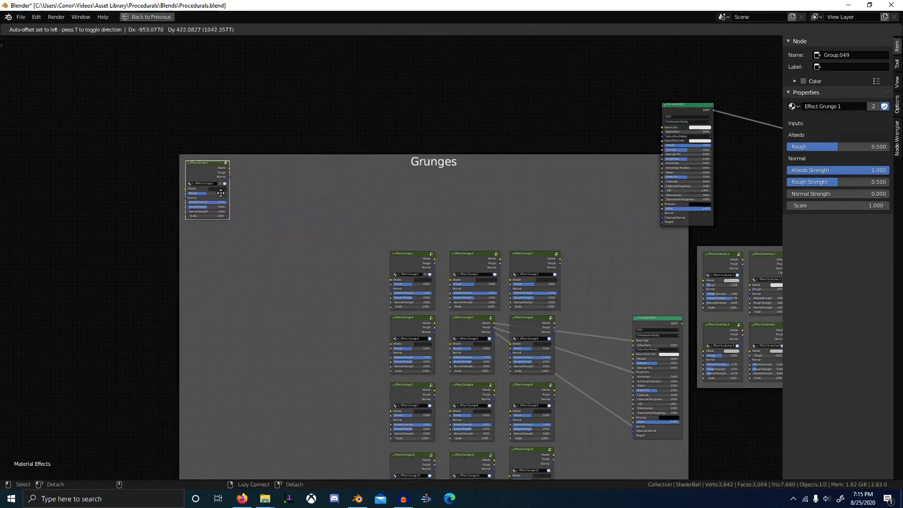
left_click(168, 173)
key("alt+p")
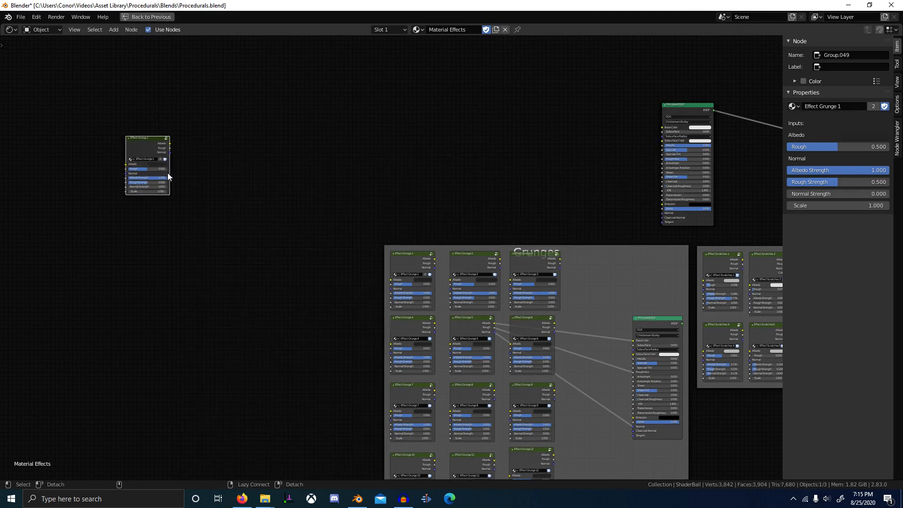
Duplicate the Effect Scratches5 node into the empty space above the Grunges frame and detach the copy from the Scratches frame.
scroll(484, 270, "down", 2)
left_click(672, 316)
scroll(689, 318, "up", 2)
middle_click_drag(623, 313, 502, 287)
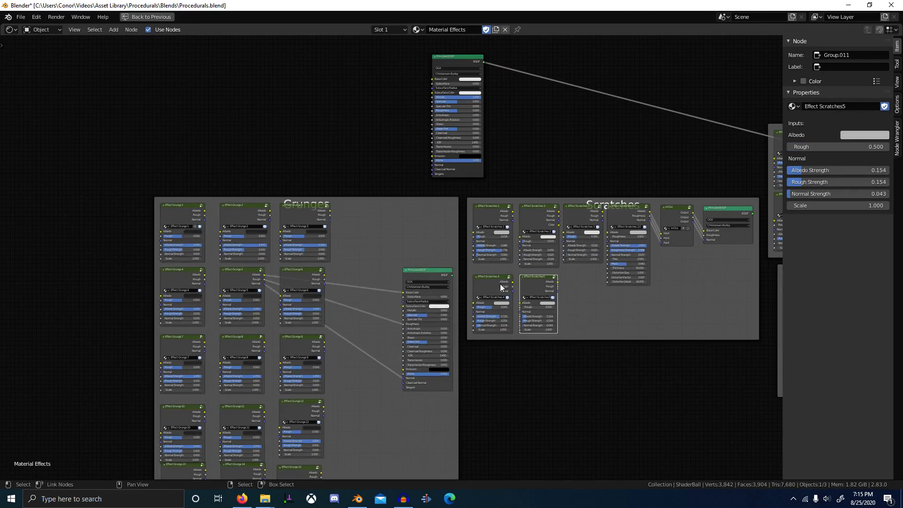
left_click(13, 100)
key("alt+p")
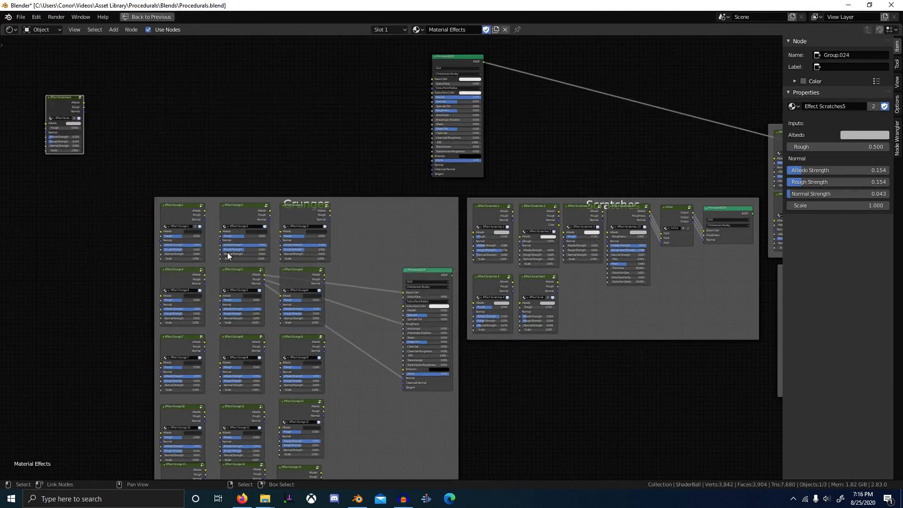
Duplicate the Effect Wood Scuffs 1 node into empty space and detach the copy from the Wooden Scuffs frame.
scroll(494, 327, "down", 2)
middle_click_drag(493, 328, 200, 332)
scroll(497, 301, "up", 4)
right_click(418, 200)
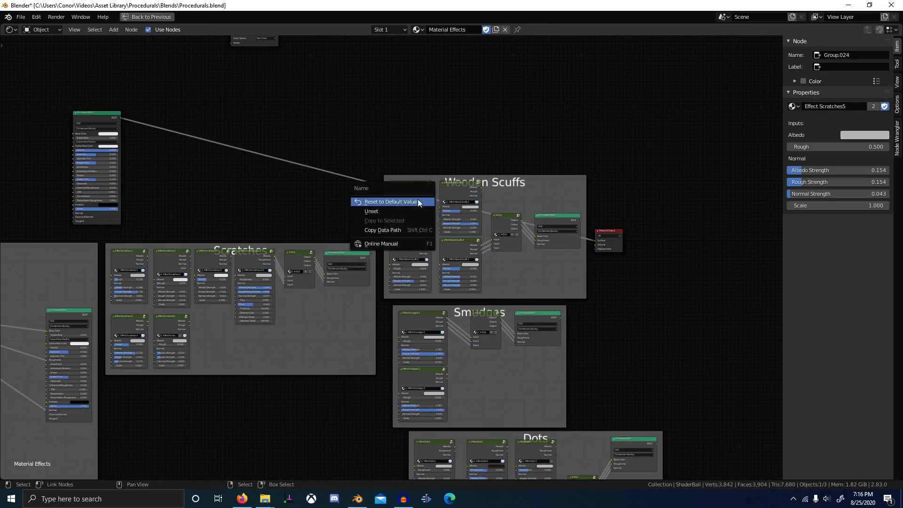
right_click(418, 181)
key("shift+d")
left_click(676, 148)
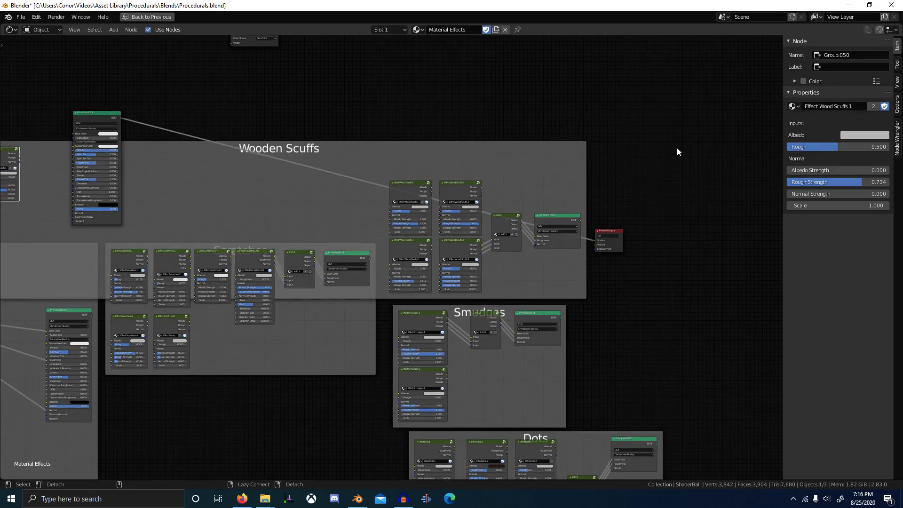
key("alt+p")
Arrange the copied Effect Grunge 1, Effect Scratches5 and Effect Wood Scuffs 1 nodes side by side in that order above the Grunges frame.
scroll(450, 215, "down", 1)
scroll(450, 215, "down", 1)
middle_click_drag(262, 177, 459, 161)
scroll(459, 161, "up", 2)
middle_click_drag(249, 132, 594, 197)
scroll(555, 225, "up", 1)
left_click_drag(569, 214, 489, 214)
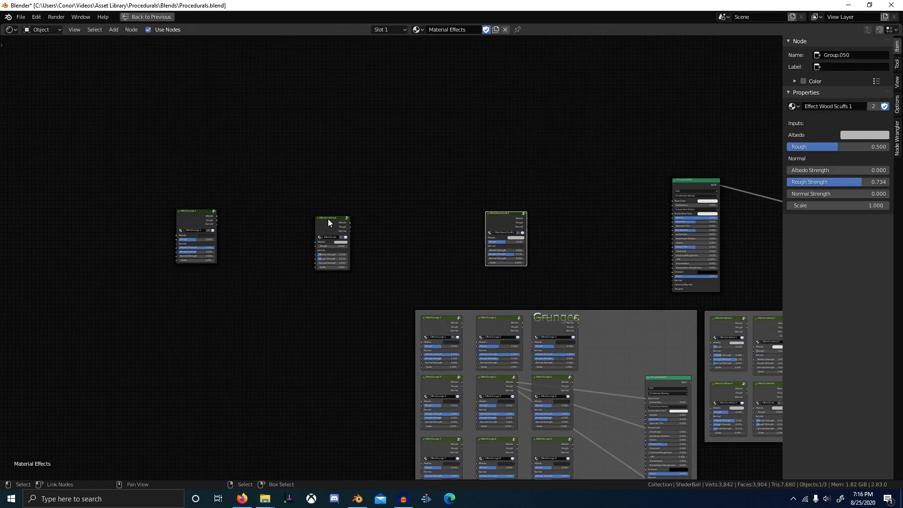
left_click_drag(329, 218, 468, 218)
left_click_drag(210, 218, 444, 224)
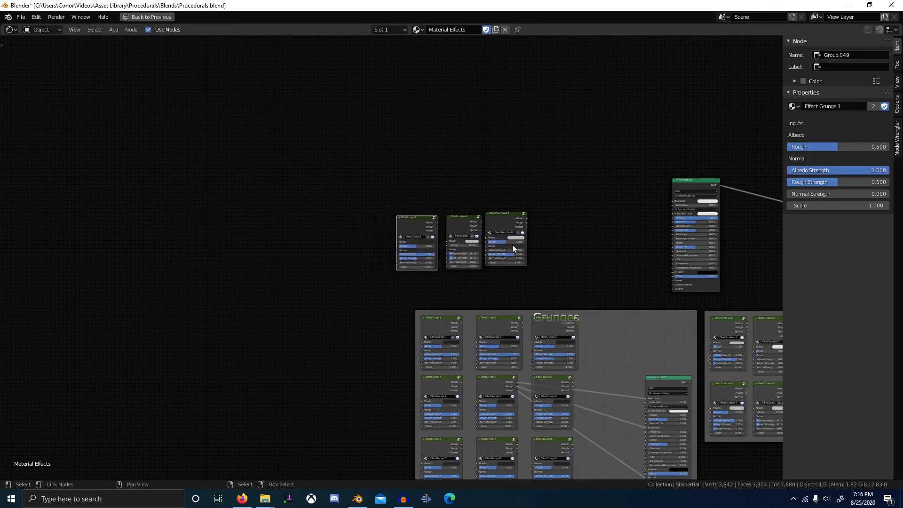
Duplicate the Scratches frame's In/Out node between the copied effects and the Principled BSDF, and detach the copy from the frame.
middle_click_drag(776, 357, 563, 319)
scroll(562, 319, "down", 1)
left_click(674, 289)
key("shift+d")
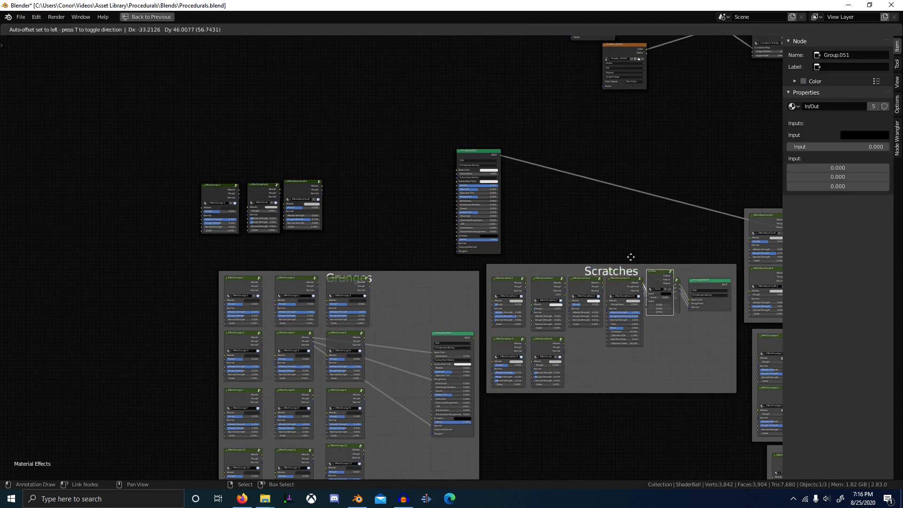
left_click(386, 180)
key("alt+p")
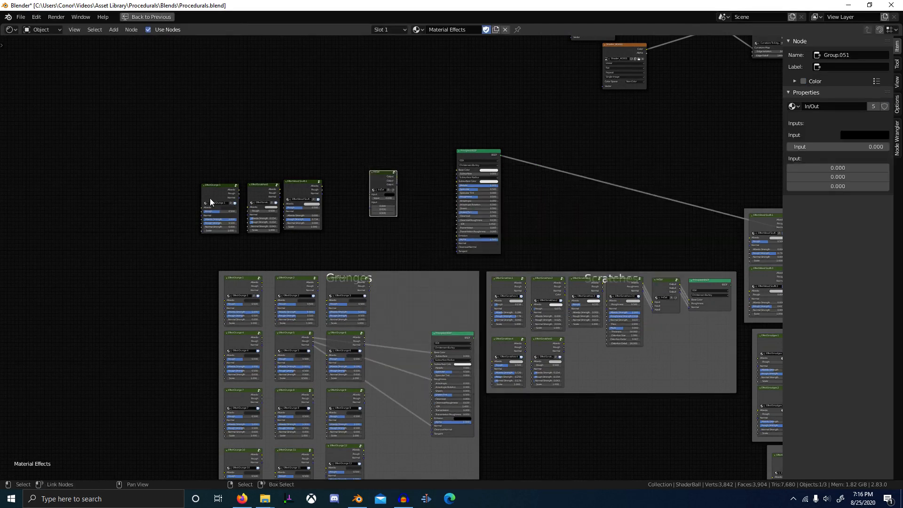
Chain the Albedo, Rough and Normal sockets from Effect Grunge 1 through Effect Scratches5 and Effect Wood Scuffs 1 into the In/Out node.
scroll(232, 190, "up", 2)
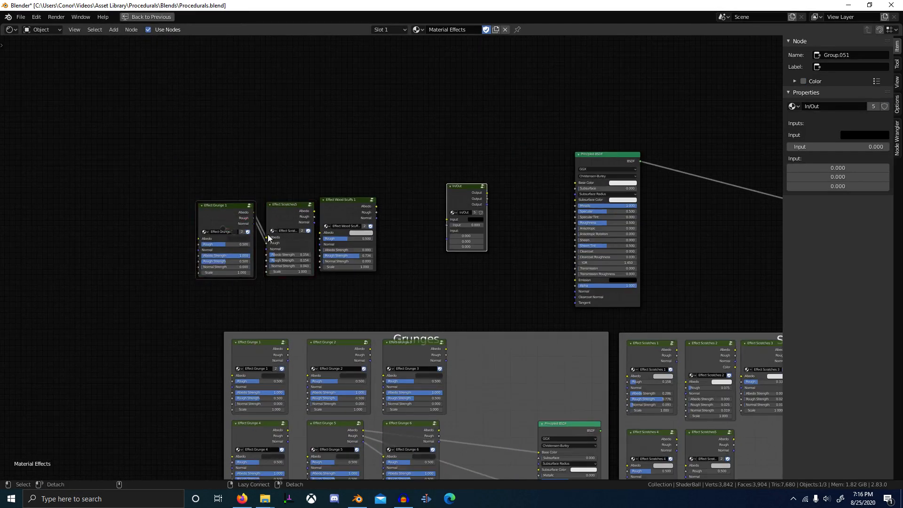
right_click_drag(342, 215, 463, 214, "alt")
right_click_drag(353, 216, 463, 217, "alt")
Connect the three In/Out outputs to the Principled BSDF's Base Color, Roughness and Normal inputs.
scroll(390, 259, "up", 3)
middle_click_drag(518, 183, 296, 244)
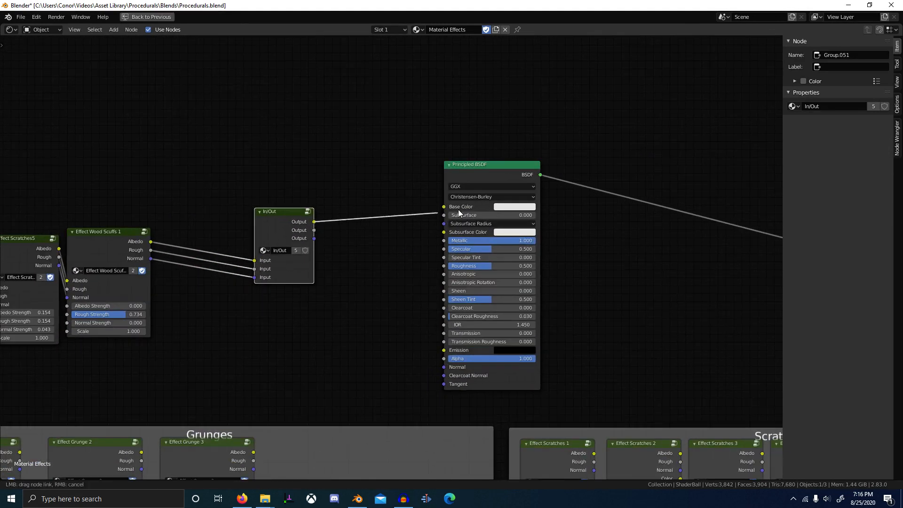
left_click_drag(458, 210, 456, 209)
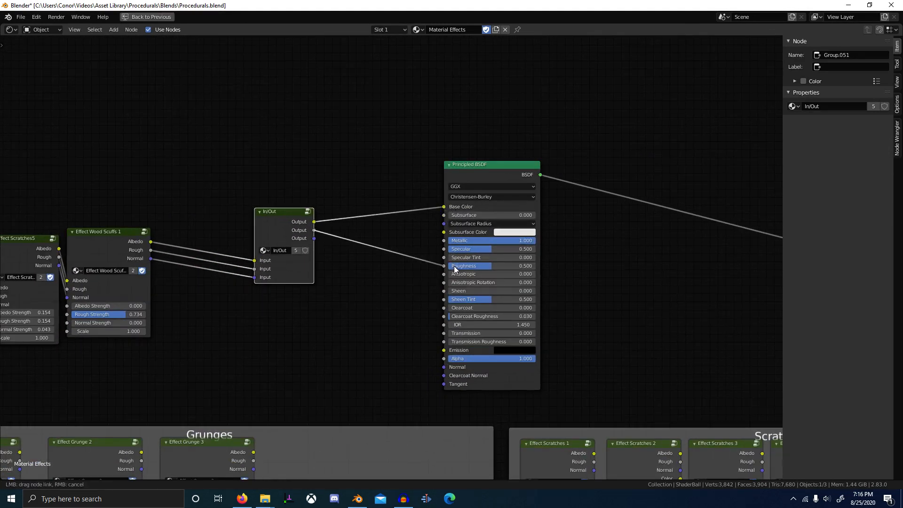
left_click_drag(451, 370, 449, 368)
scroll(568, 317, "down", 3)
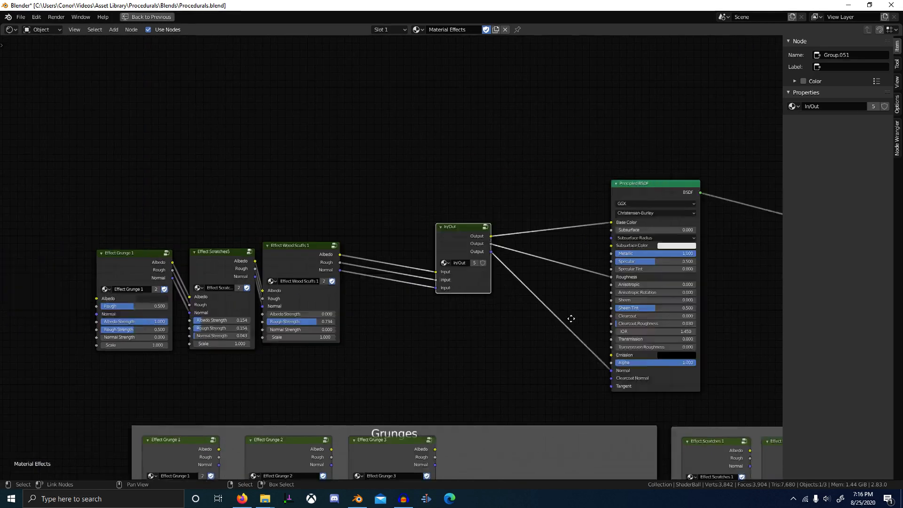
Reset the Albedo, Rough and Normal Strength values of all three chained effect nodes to 0.000.
key("ctrl+space")
key("ctrl+space")
scroll(399, 343, "up", 4)
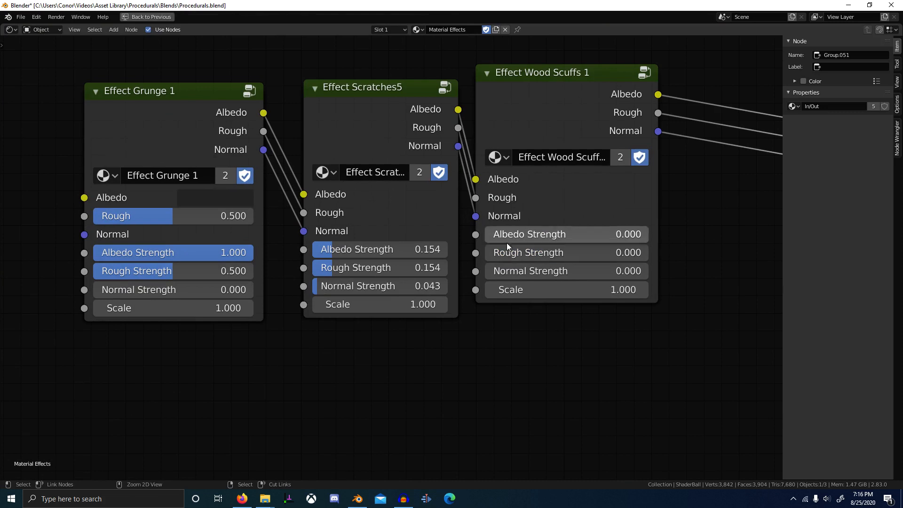
key("BackSpace")
key("BackSpace")
key("BackSpace")
key("BackSpace")
key("BackSpace")
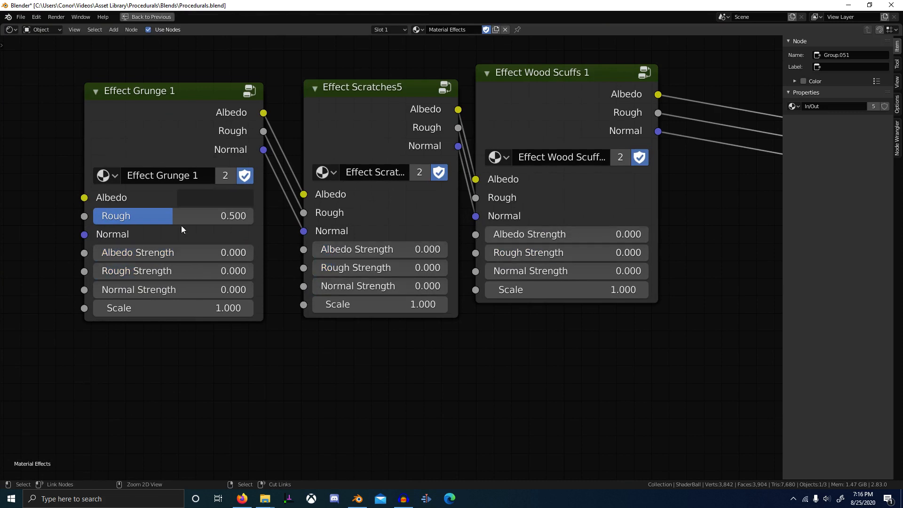
Restore the split layout, then lighten Effect Grunge 1's Albedo to a mid grey and set its Rough value to 0.3.
key("ctrl+space")
middle_click_drag(523, 162, 461, 188)
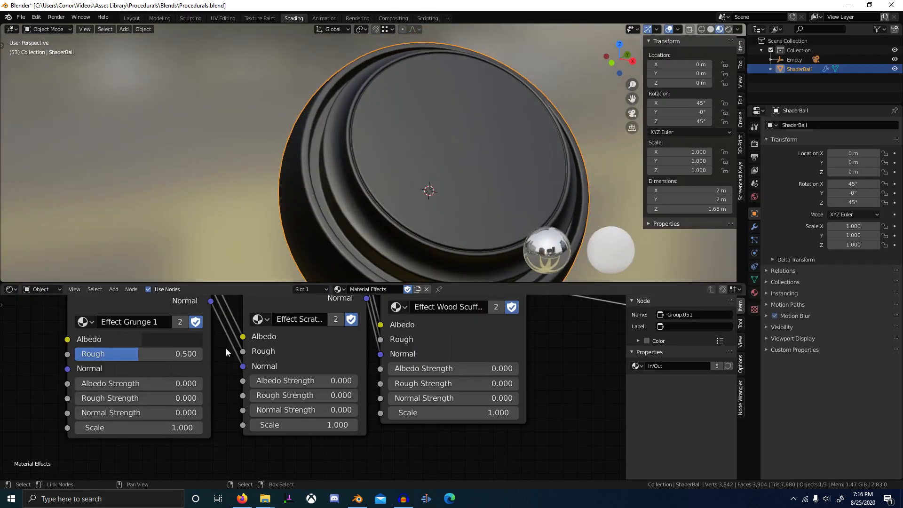
scroll(247, 381, "up", 3)
left_click(225, 358)
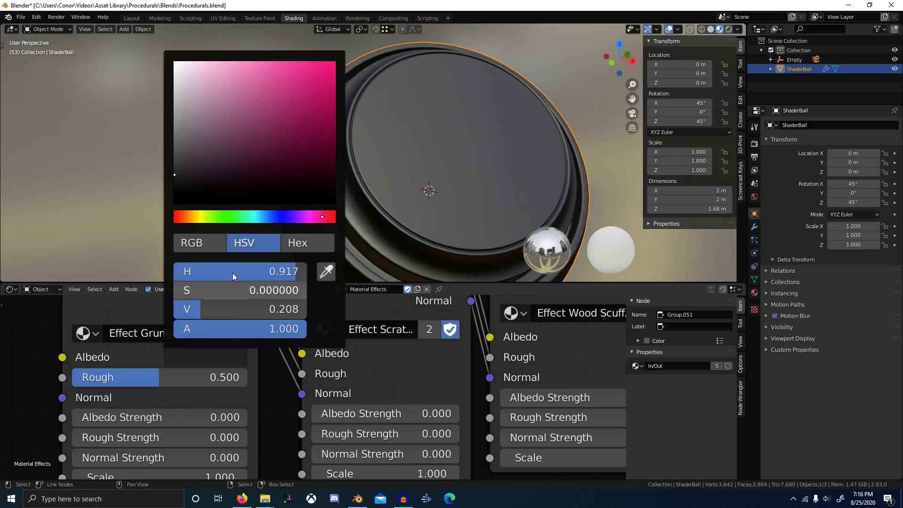
left_click_drag(182, 175, 173, 129)
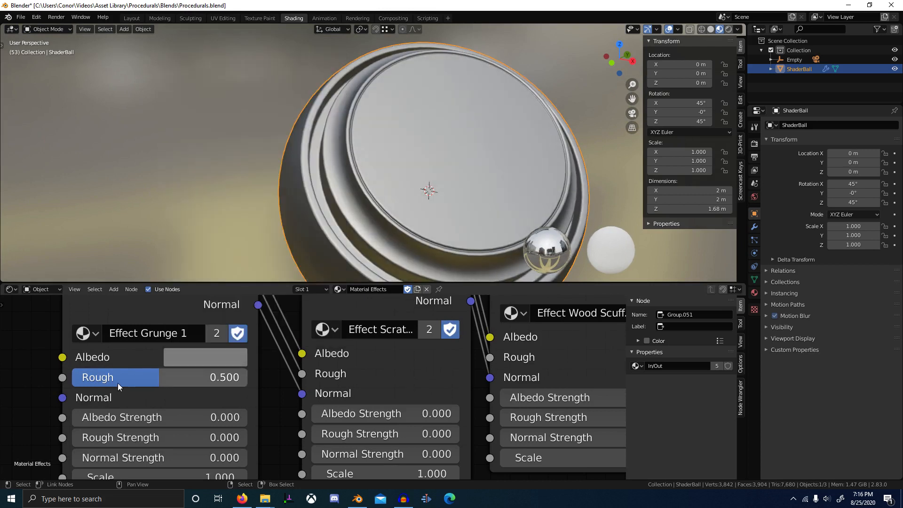
left_click(151, 379)
type(".3")
key("Return")
Set Albedo Strength and Rough Strength to 0.549 and 0.353 on Effect Grunge 1, and to 0.237 and 0.583 on Effect Scratches5.
middle_click_drag(411, 196, 376, 232)
scroll(290, 381, "down", 2)
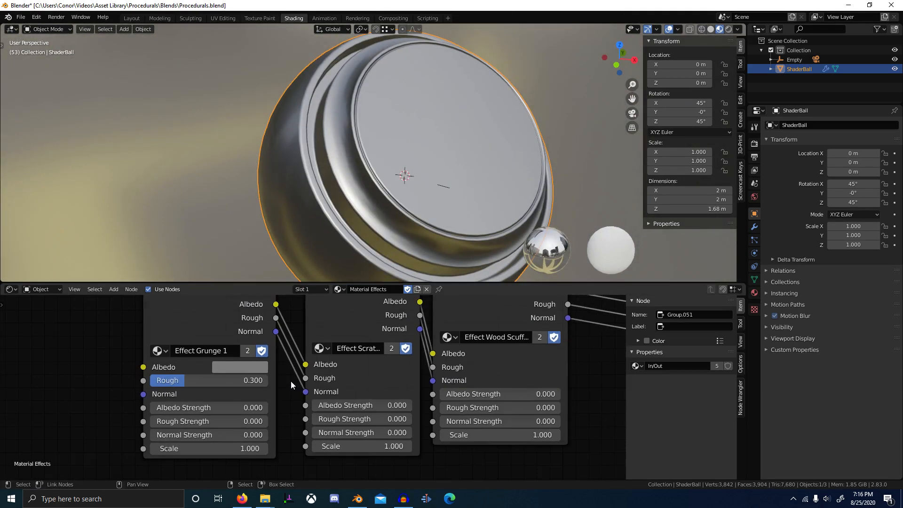
middle_click_drag(224, 388, 232, 425)
left_click_drag(231, 427, 285, 427)
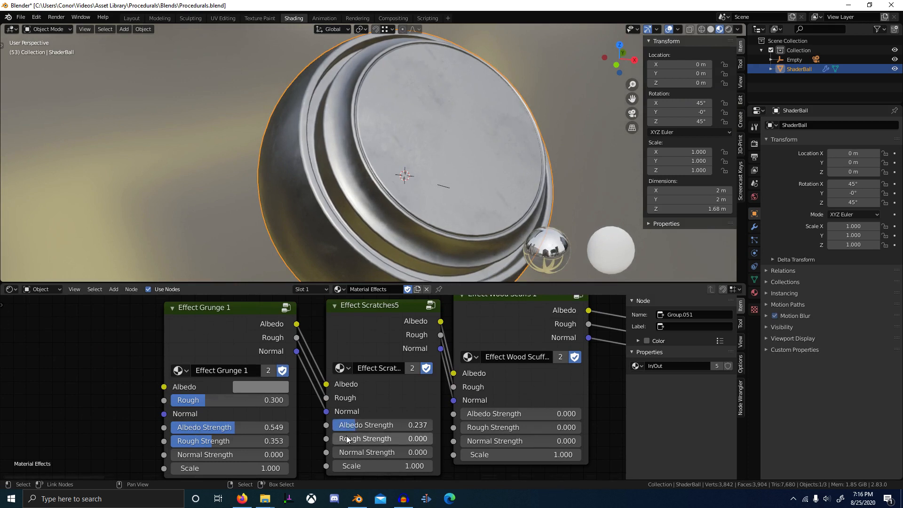
left_click_drag(346, 440, 410, 439)
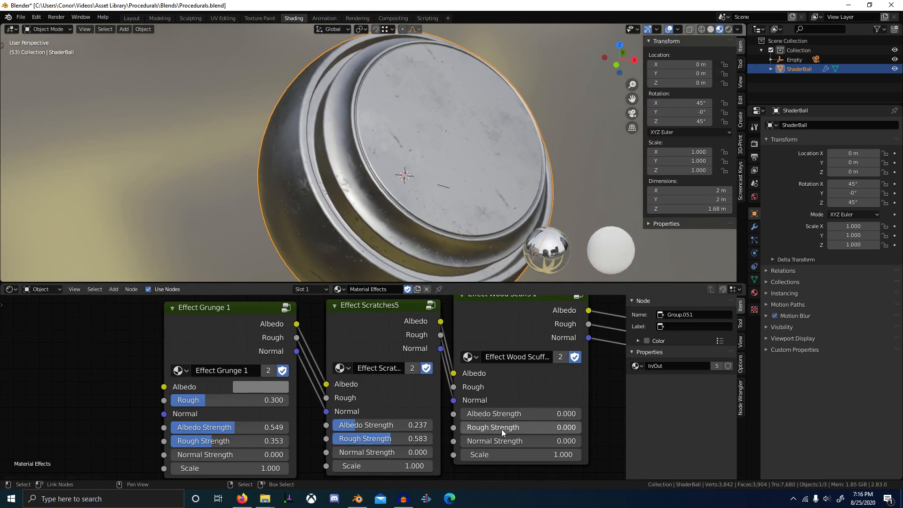
Set Effect Wood Scuffs 1 to Albedo Strength 0.043, Rough Strength 0.410 and Scale 0.290, and inspect the shader ball.
left_click_drag(501, 414, 504, 414)
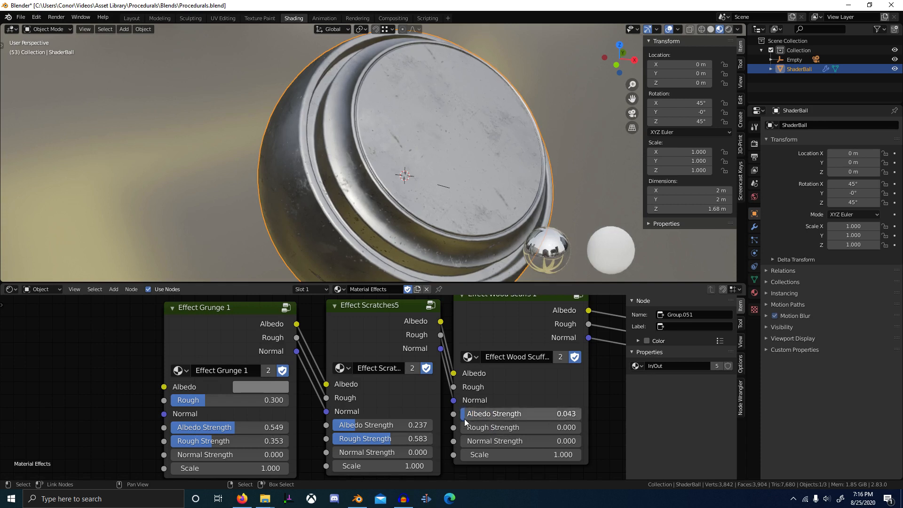
left_click_drag(466, 427, 467, 427)
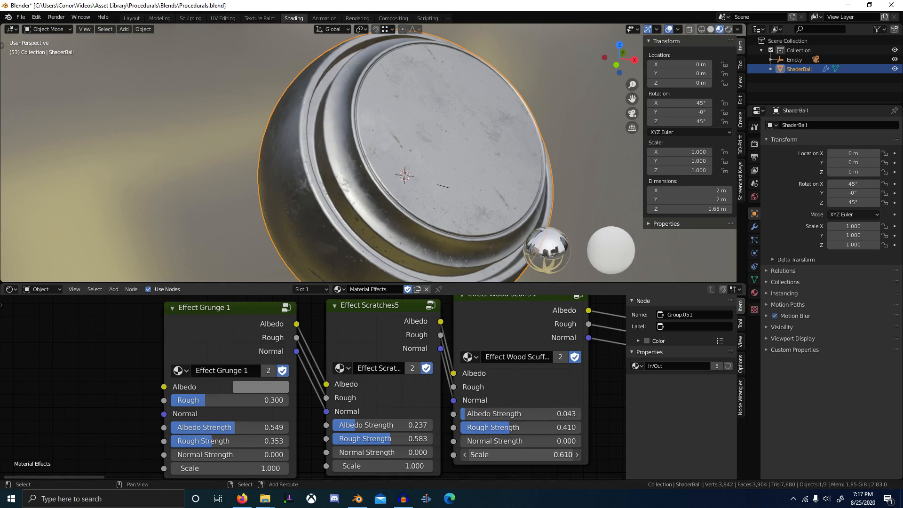
middle_click_drag(399, 145, 374, 223)
key("ctrl+space")
mouse_move(444, 222)
middle_mouse_down()
mouse_move(538, 236)
mouse_move(469, 235)
mouse_move(431, 223)
middle_mouse_up()
key("ctrl+space")
Lower Rough Strength to 0.359 on Effect Scratches5, 0.239 on Effect Grunge 1 and 0.229 on Effect Wood Scuffs 1.
scroll(382, 407, "down", 1)
scroll(382, 407, "up", 4)
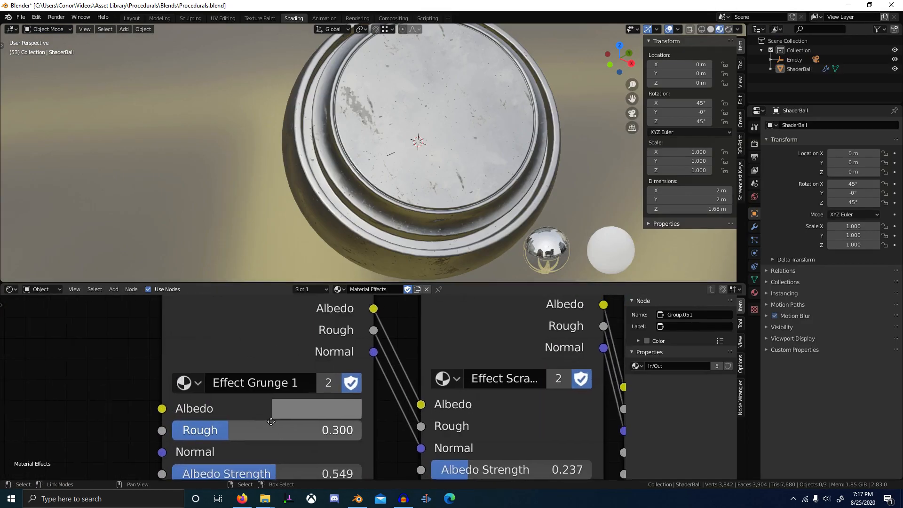
left_click_drag(244, 425, 246, 425)
middle_click_drag(528, 458, 474, 384)
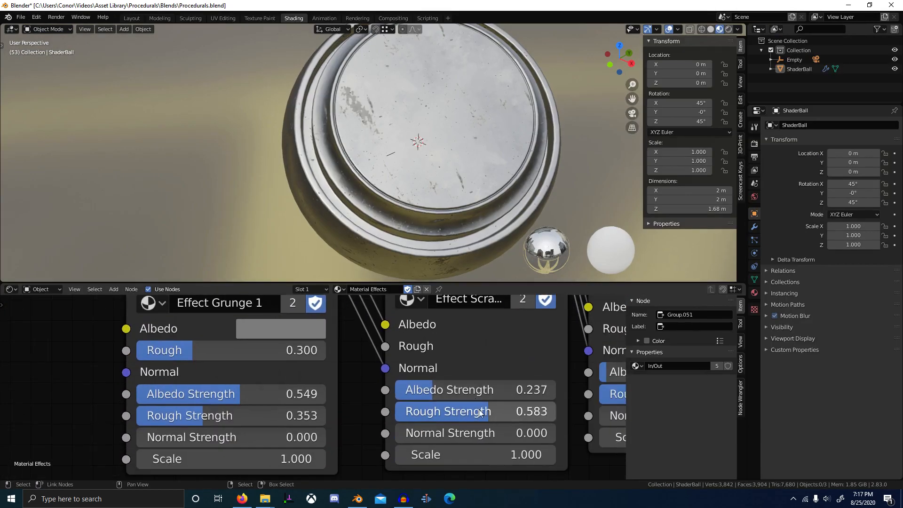
left_click_drag(479, 410, 444, 411)
left_click_drag(244, 415, 214, 416)
scroll(357, 416, "down", 1)
middle_click_drag(504, 418, 383, 423)
left_click_drag(532, 400, 499, 400)
Examine the combined grunge, scratch and scuff effects on the shader ball and the overall Material Effects node layout.
key("ctrl+space")
middle_click_drag(437, 207, 499, 223)
key("ctrl+space")
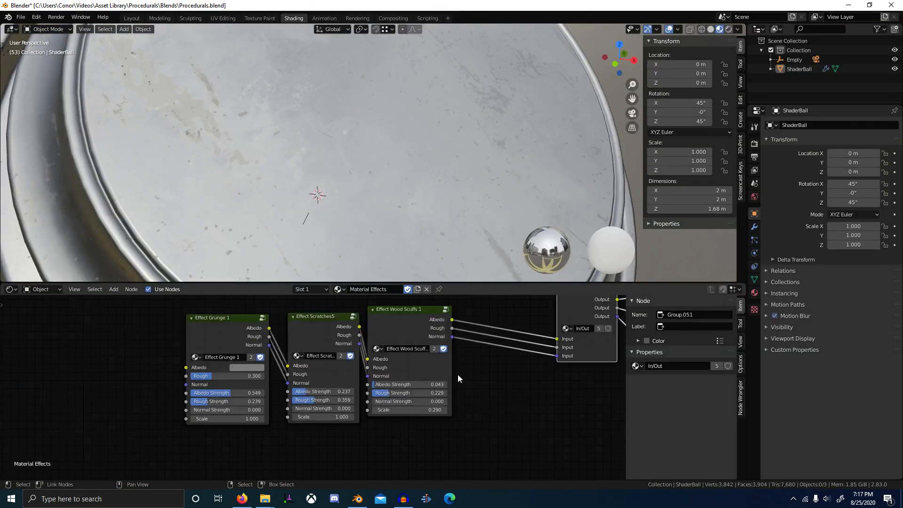
scroll(458, 374, "down", 8)
middle_click_drag(458, 374, 131, 341)
scroll(47, 392, "down", 5)
middle_click_drag(36, 397, 164, 344)
scroll(362, 407, "down", 2)
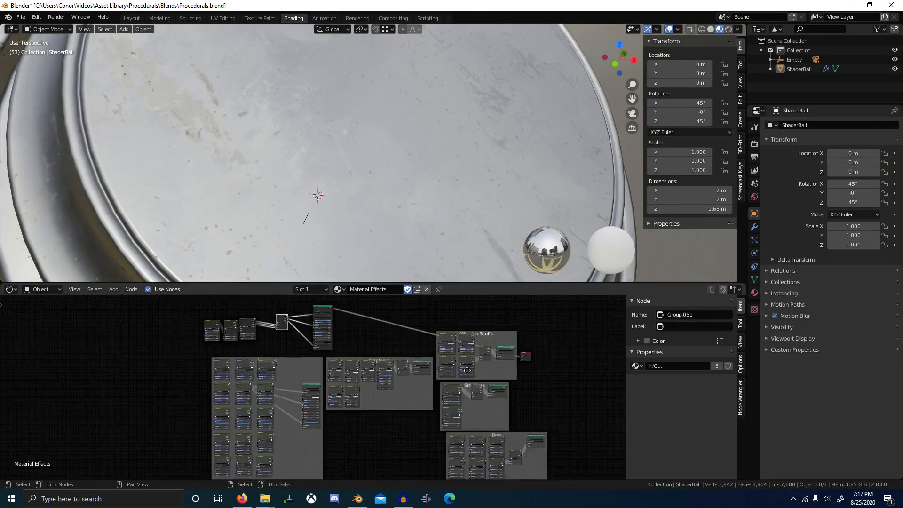
middle_click_drag(475, 373, 365, 386)
scroll(514, 120, "down", 8)
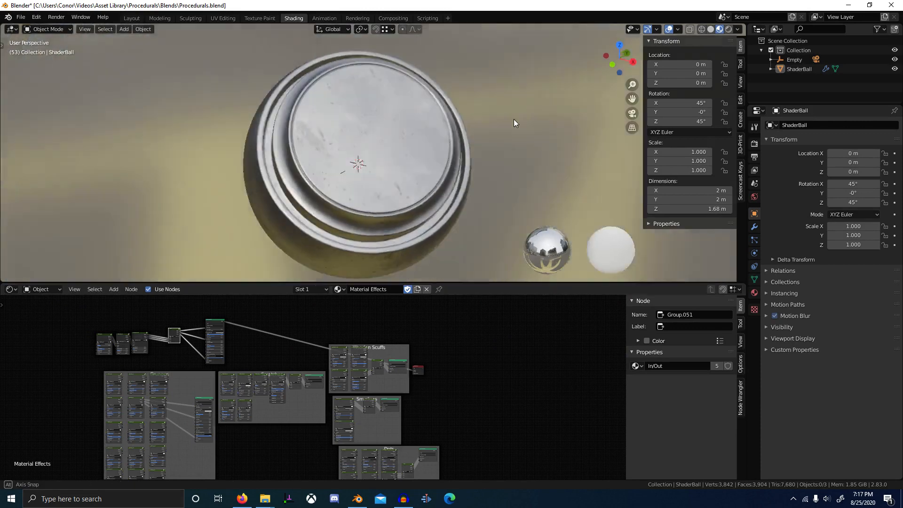
middle_click_drag(513, 119, 429, 119)
scroll(429, 120, "up", 6)
middle_click_drag(428, 168, 532, 153)
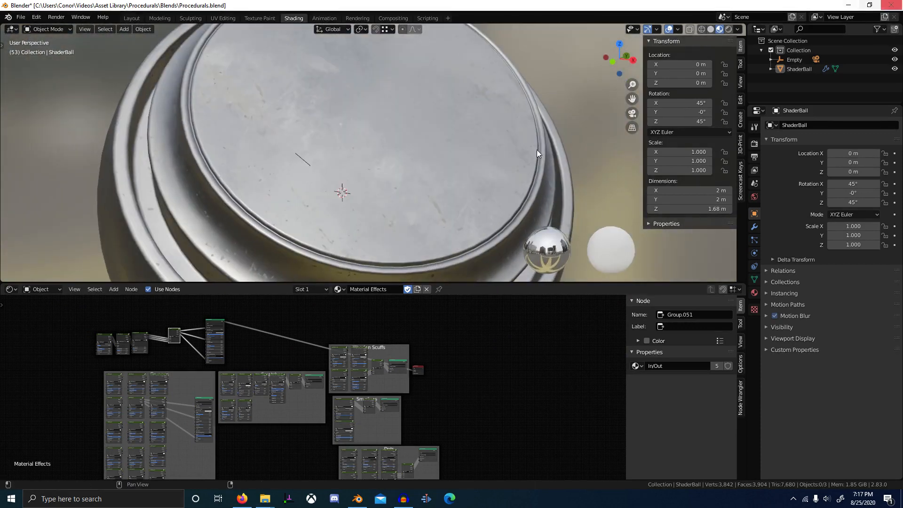
Switch the shader ball to the Procedurals material and preview the [P] Grunge 01 node on it.
left_click(337, 289)
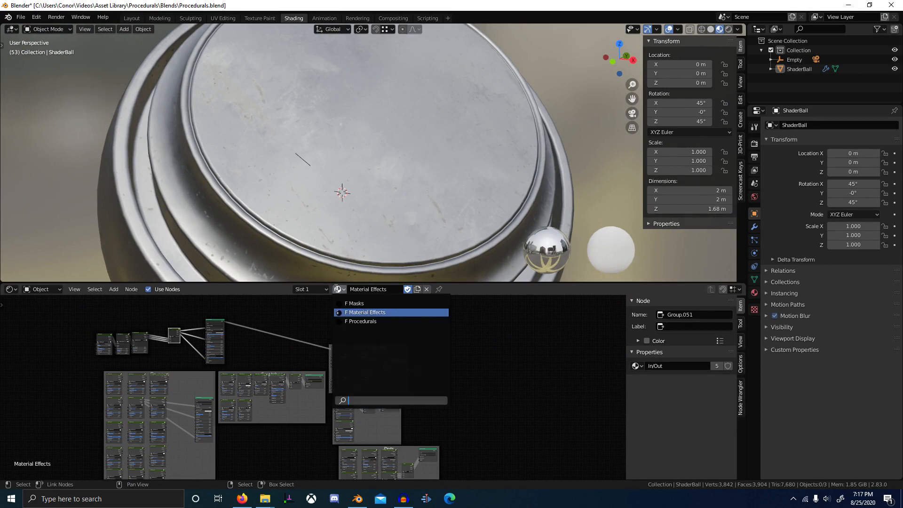
left_click(341, 322)
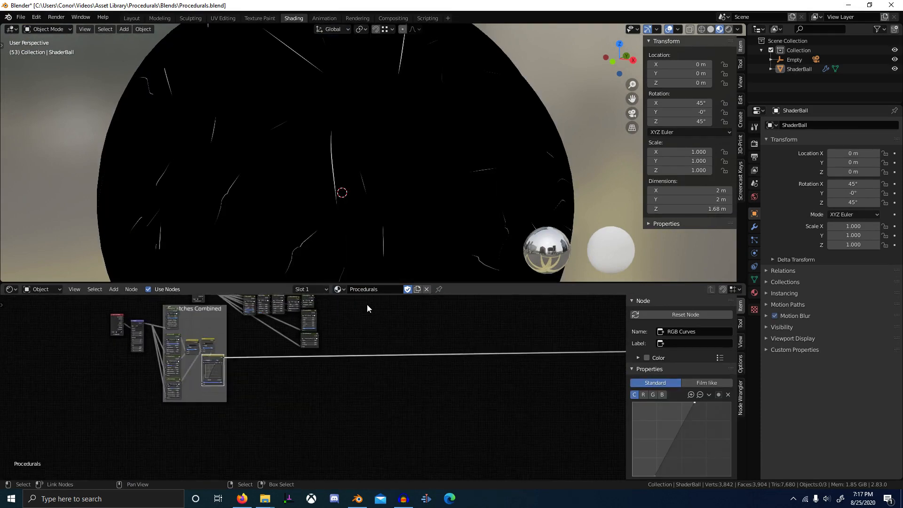
middle_click_drag(367, 305, 487, 448)
scroll(487, 448, "up", 18)
middle_click_drag(426, 360, 360, 441)
scroll(356, 435, "up", 1)
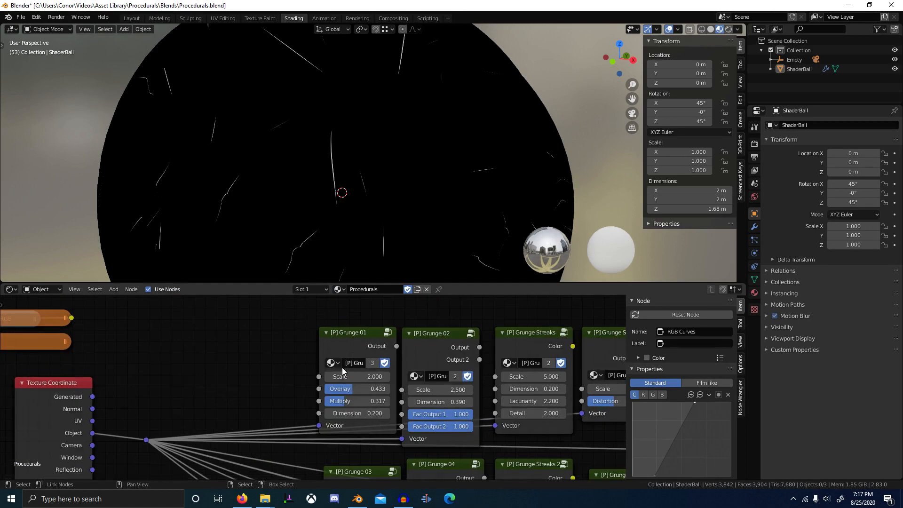
left_click(351, 342, "ctrl+shift")
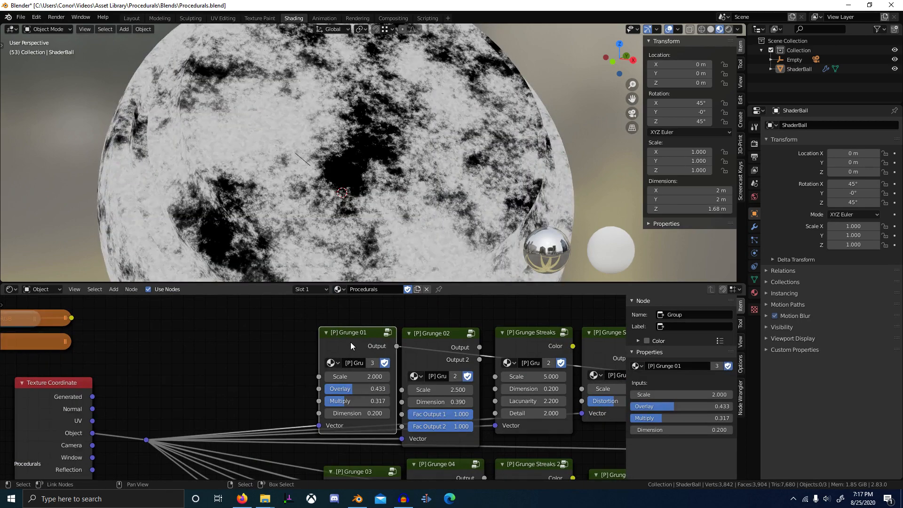
Examine the [P] Grunge 01 pattern on the shader ball and try adjusting its Multiply value.
scroll(317, 191, "down", 4)
middle_click_drag(317, 191, 325, 216)
scroll(472, 185, "up", 4)
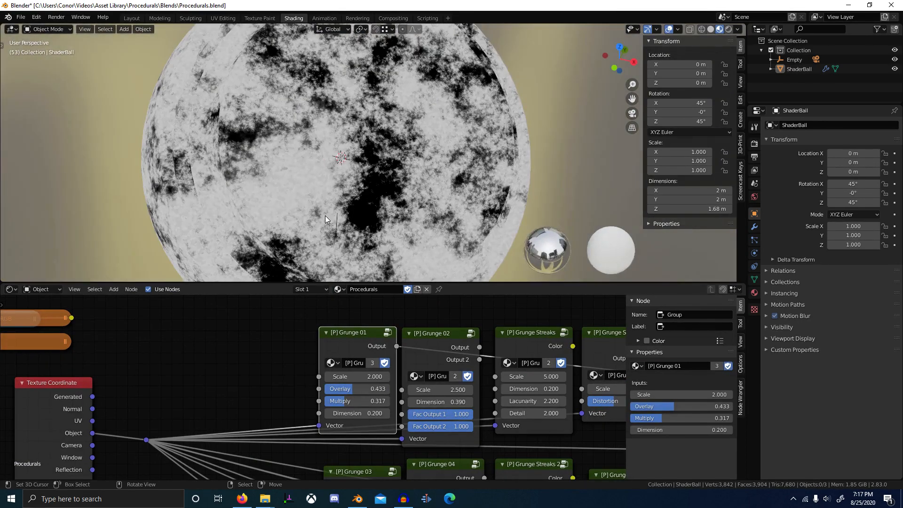
scroll(287, 311, "up", 2)
scroll(380, 196, "up", 2)
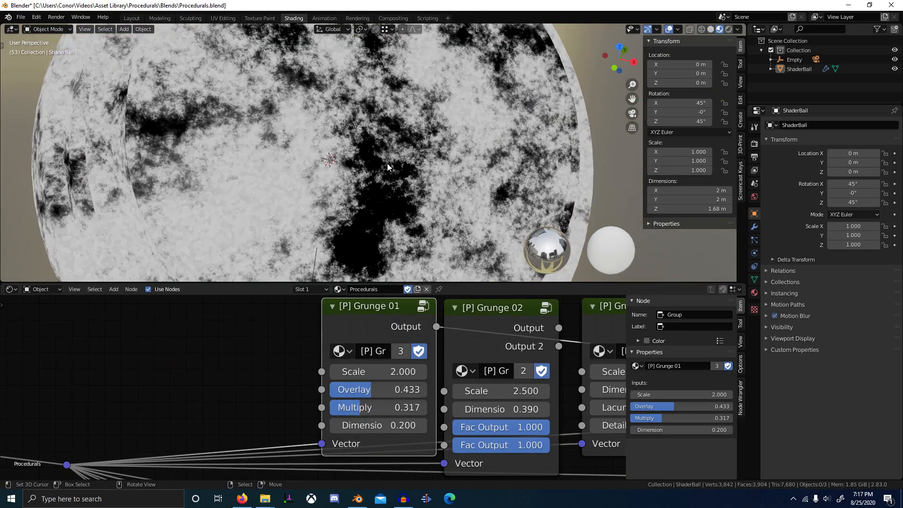
scroll(387, 163, "up", 3)
left_click_drag(367, 408, 348, 423)
right_click(367, 423)
scroll(301, 198, "down", 4)
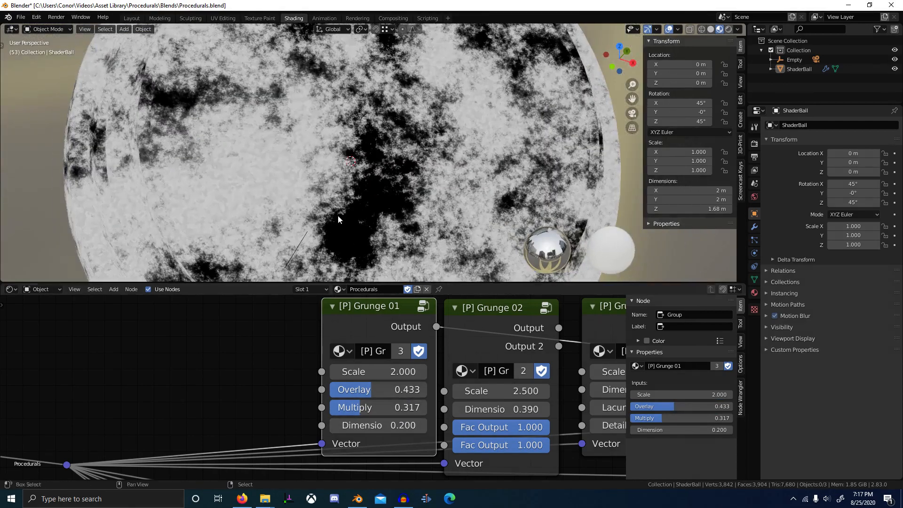
Preview both outputs of the [P] Grunge 02 node on the shader ball, ending on the first output.
left_click(497, 314, "ctrl+shift")
middle_click_drag(383, 169, 383, 143)
left_click(492, 314, "ctrl+shift")
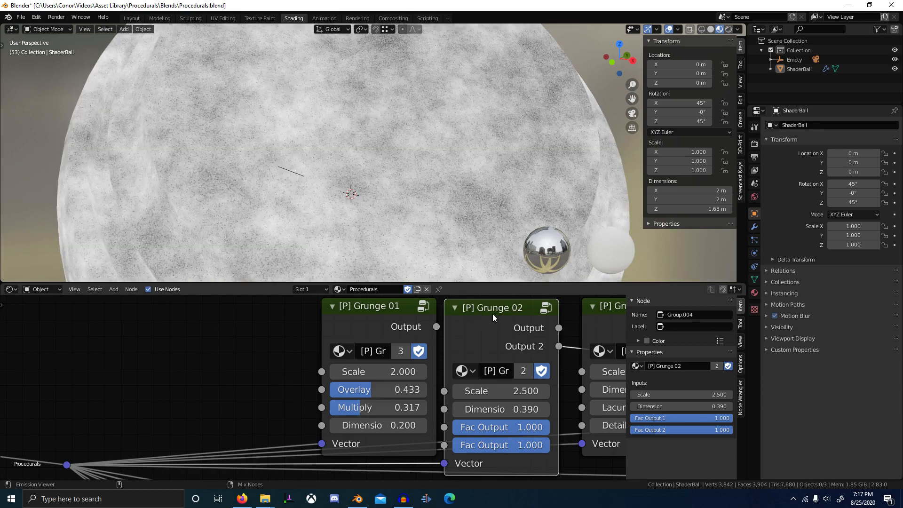
left_click(492, 314, "ctrl+shift")
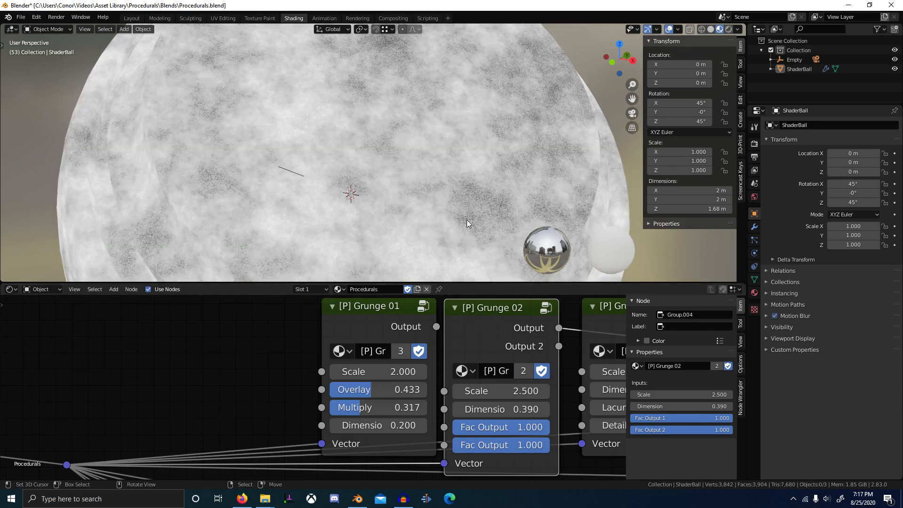
Preview the [P] Grunge Streaks node on the shader ball and try raising its Dimension value.
middle_click_drag(475, 392, 257, 383)
left_click(382, 349, "ctrl+shift")
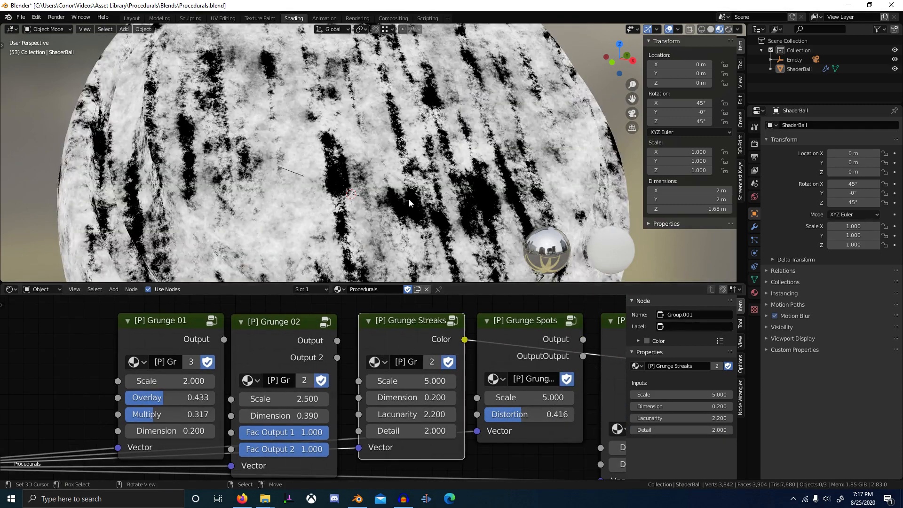
scroll(409, 199, "down", 5)
mouse_move(470, 190)
middle_mouse_down()
mouse_move(579, 159)
mouse_move(422, 170)
mouse_move(357, 212)
mouse_move(394, 221)
middle_mouse_up()
scroll(393, 220, "up", 3)
scroll(440, 421, "up", 4)
left_click_drag(445, 403, 482, 402)
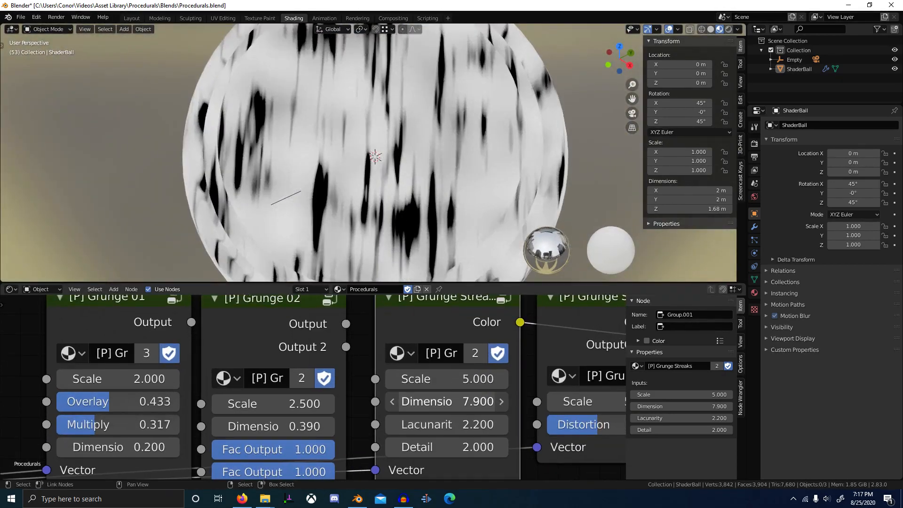
right_click(482, 402)
Preview both outputs of the [P] Grunge Spots node on the shader ball, ending on the second output.
scroll(470, 414, "down", 3)
middle_click_drag(587, 405, 394, 435)
left_click(394, 365, "ctrl+shift")
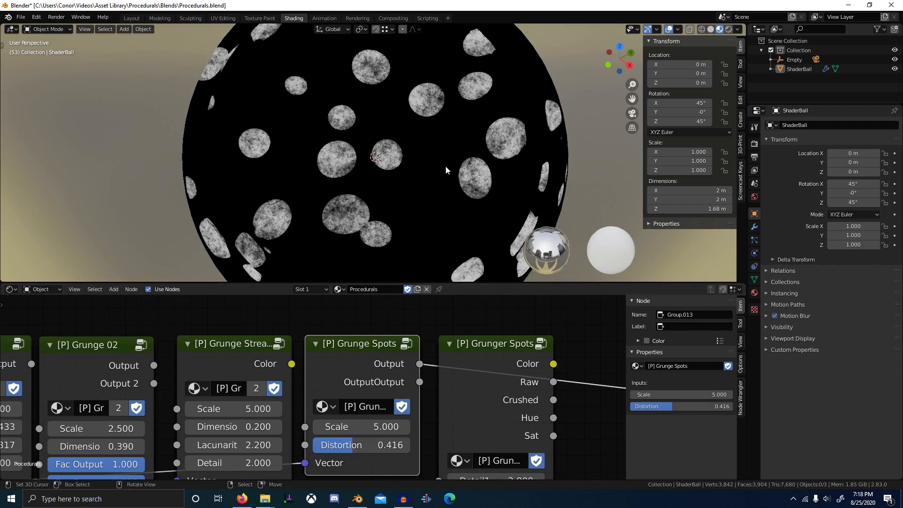
scroll(367, 114, "up", 6)
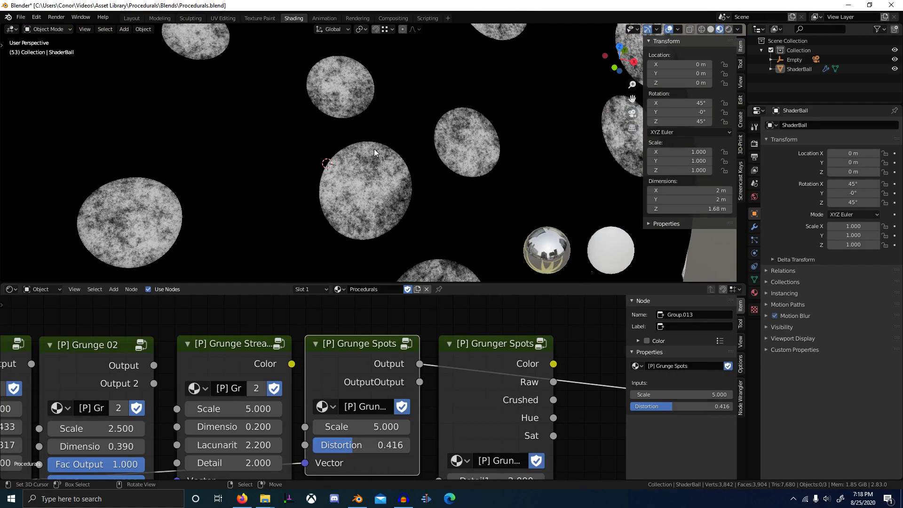
left_click(377, 364, "ctrl+shift")
scroll(292, 184, "down", 6)
middle_click_drag(292, 185, 328, 193)
scroll(329, 156, "up", 4)
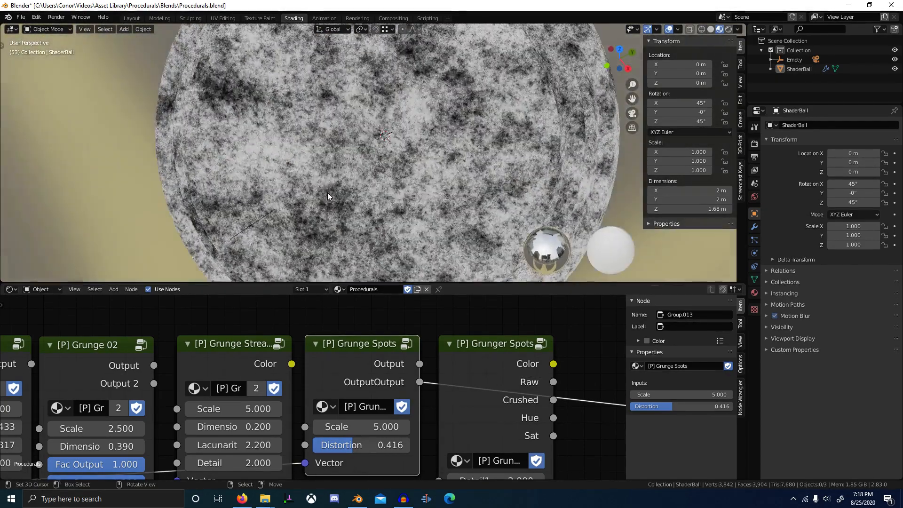
scroll(328, 197, "down", 5)
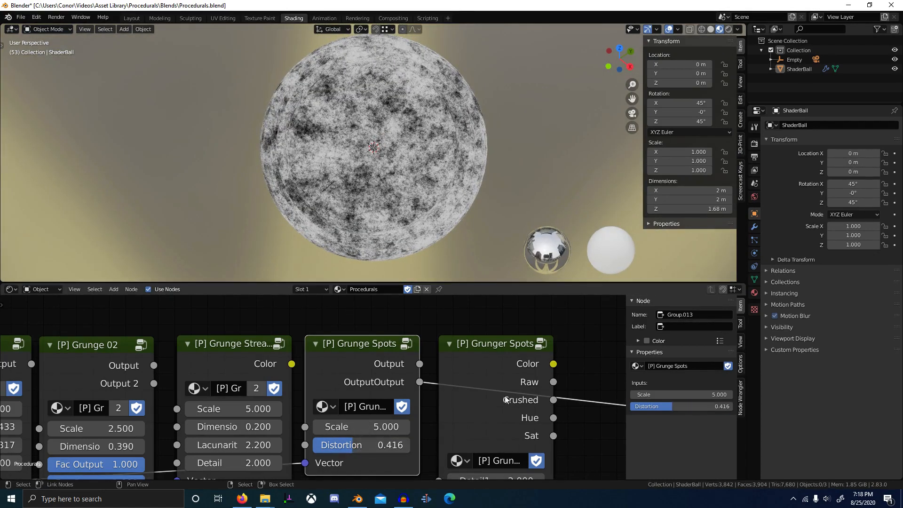
Preview the [P] Grunger Spots node on the shader ball, cycling from its Color output through Raw to Crushed.
left_click(517, 365, "ctrl+shift")
scroll(437, 194, "up", 4)
middle_click_drag(436, 194, 390, 210)
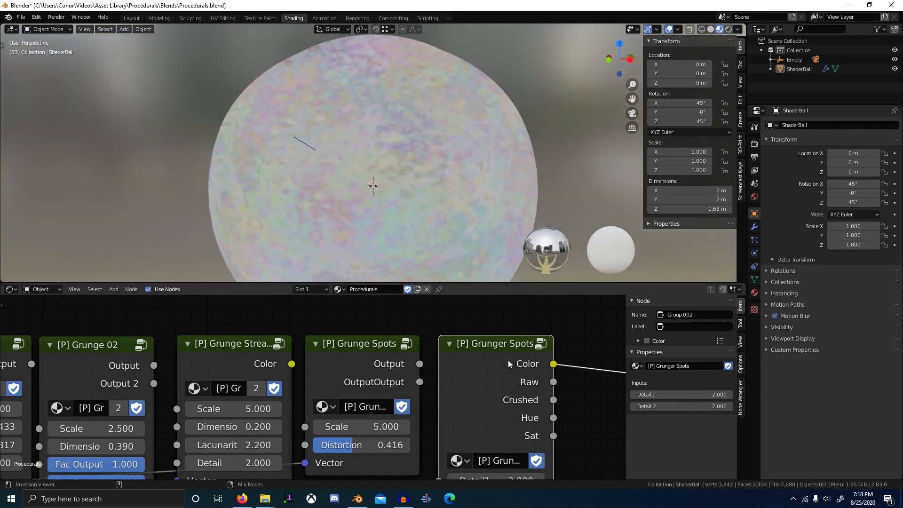
left_click(507, 359, "ctrl+shift")
left_click(510, 352, "ctrl+shift")
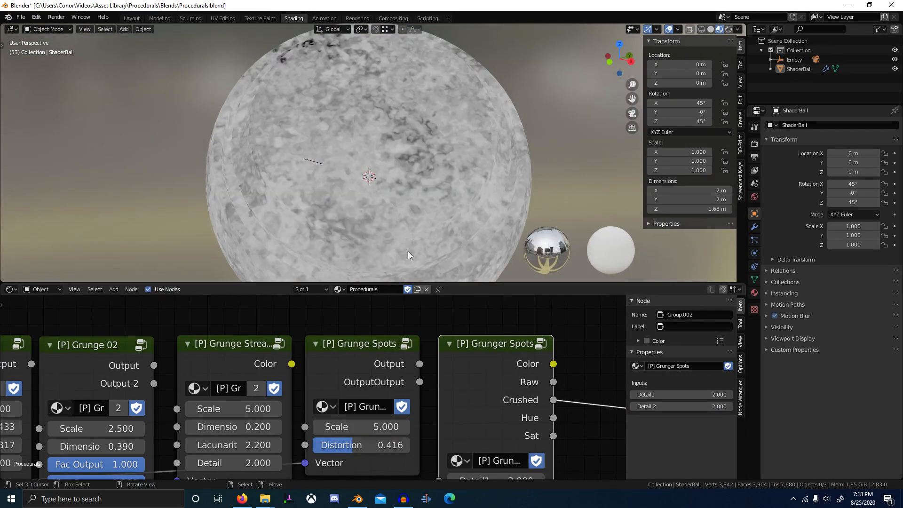
Preview the Hue and Sat outputs of the [P] Grunger Spots node on the shader ball.
left_click(494, 342, "ctrl+shift")
scroll(349, 228, "up", 1)
middle_click_drag(349, 226, 408, 221)
scroll(336, 236, "up", 2)
scroll(407, 221, "up", 1)
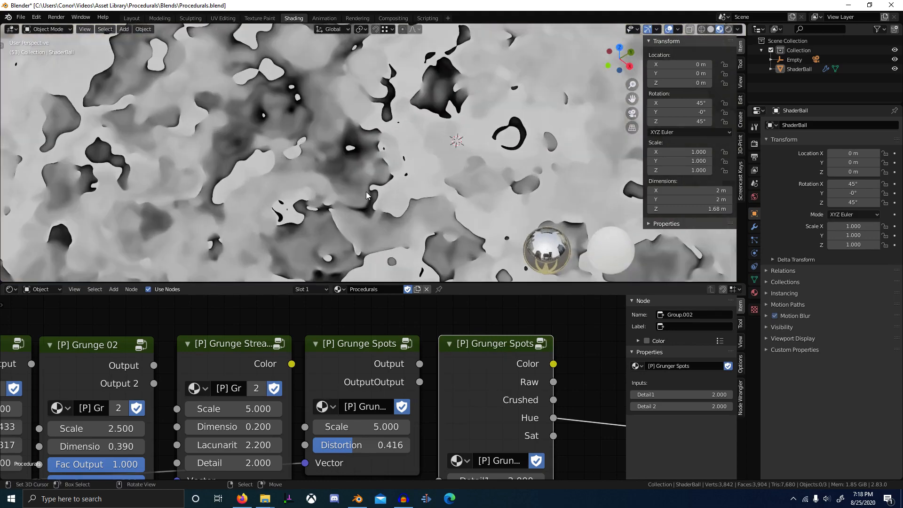
left_click(489, 387, "ctrl+shift")
scroll(379, 198, "down", 5)
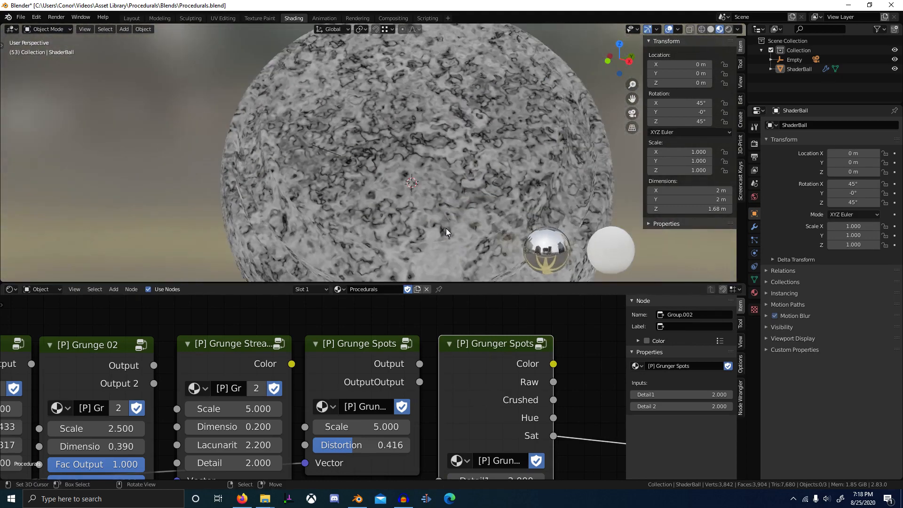
scroll(446, 228, "down", 1)
Preview the [P] Grunge 03 node on the shader ball.
scroll(447, 393, "down", 3)
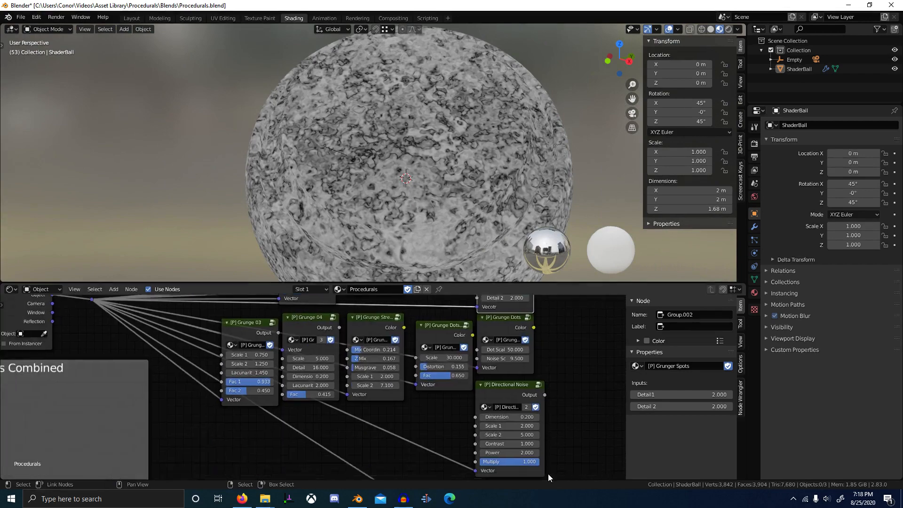
left_click(256, 323, "ctrl+shift")
middle_click_drag(350, 202, 300, 278)
Preview the [P] Grunge 04 node on the shader ball and examine its pattern up close and from several angles.
left_click(300, 324, "ctrl+shift")
scroll(373, 230, "up", 6)
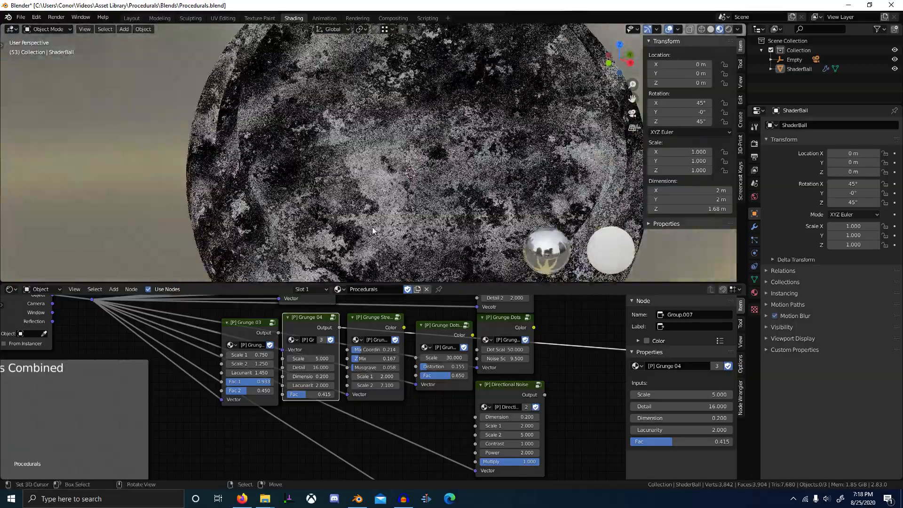
scroll(372, 231, "down", 3)
middle_click_drag(373, 230, 306, 217)
scroll(423, 206, "up", 6)
scroll(423, 206, "down", 7)
scroll(307, 218, "up", 3)
scroll(307, 218, "up", 5)
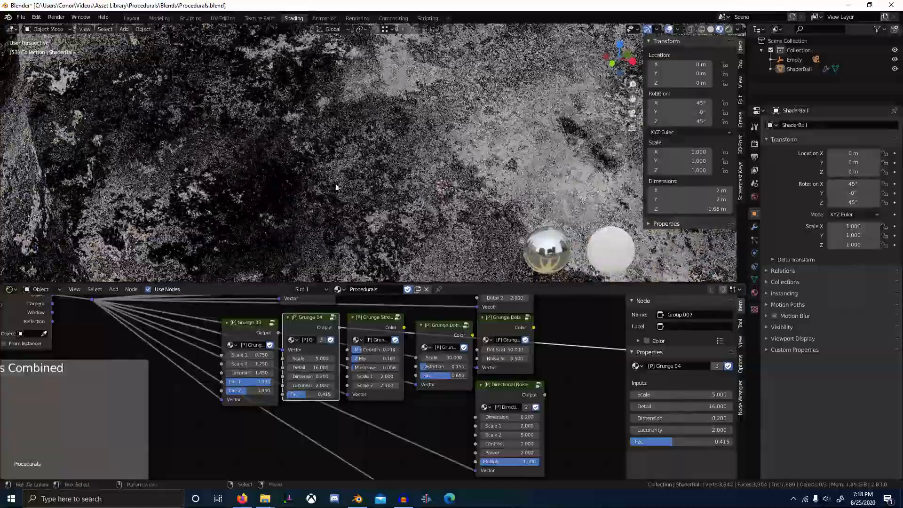
scroll(397, 203, "down", 5)
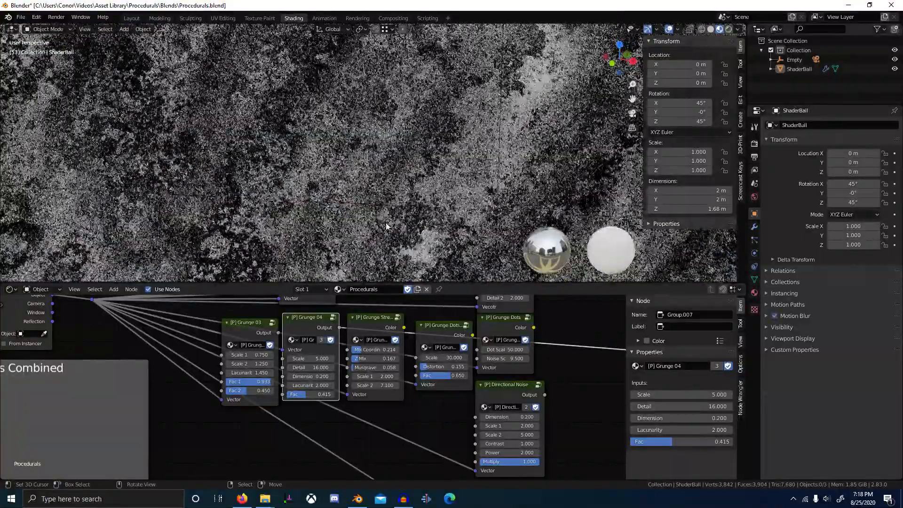
scroll(404, 206, "up", 3)
scroll(407, 198, "down", 2)
scroll(408, 191, "up", 4)
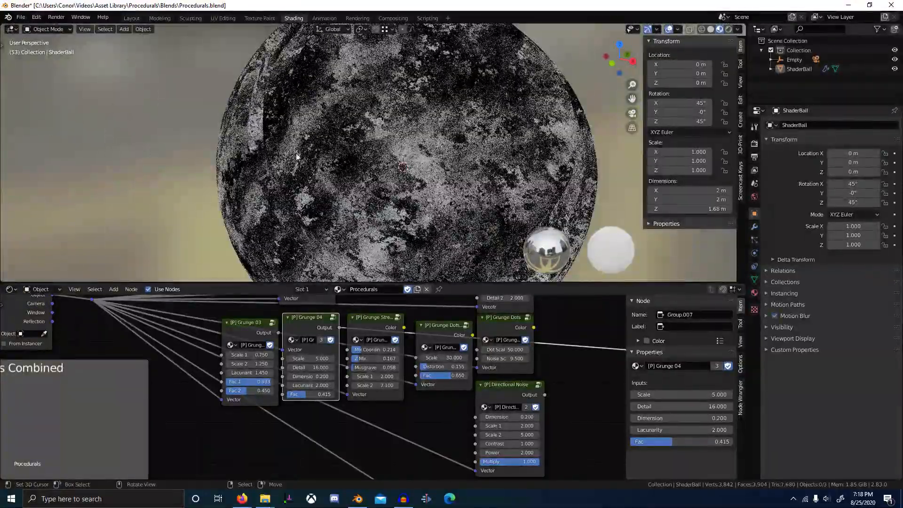
scroll(368, 167, "down", 2)
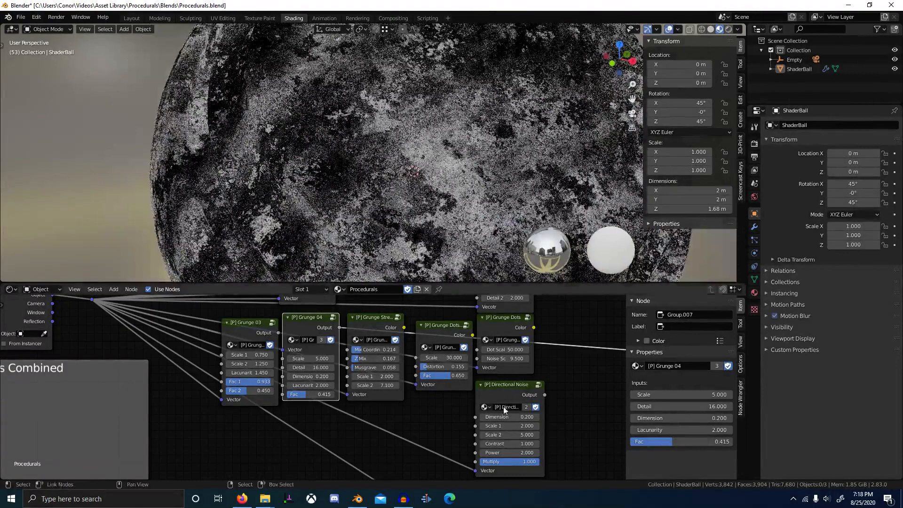
Preview the [P] Grunge Streaks 2 node on the shader ball and examine its streak detail and input settings.
left_click(393, 326, "ctrl+shift")
scroll(453, 156, "down", 6)
mouse_move(453, 156)
middle_mouse_down()
mouse_move(366, 84)
mouse_move(343, 130)
mouse_move(436, 160)
mouse_move(407, 188)
mouse_move(362, 196)
middle_mouse_up()
scroll(437, 160, "up", 4)
scroll(436, 160, "up", 2)
scroll(377, 190, "up", 4)
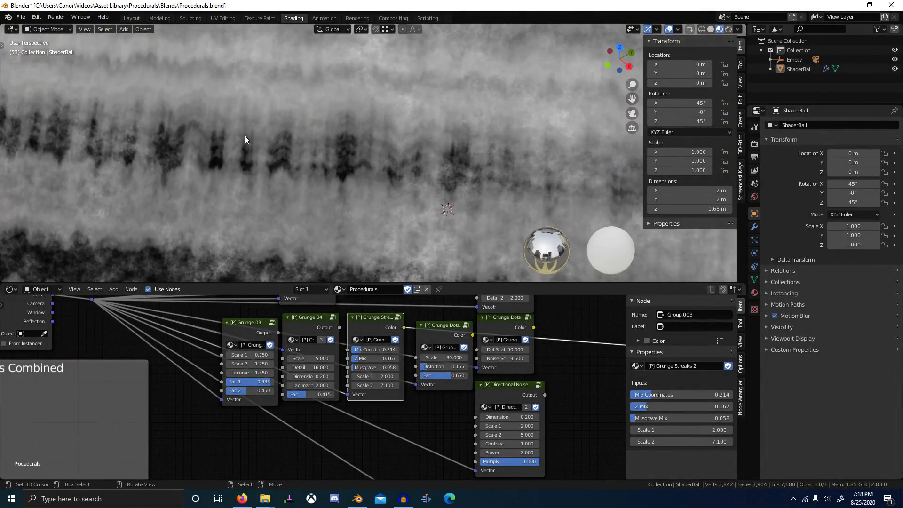
scroll(245, 139, "down", 2)
scroll(413, 202, "down", 3)
scroll(363, 341, "up", 4)
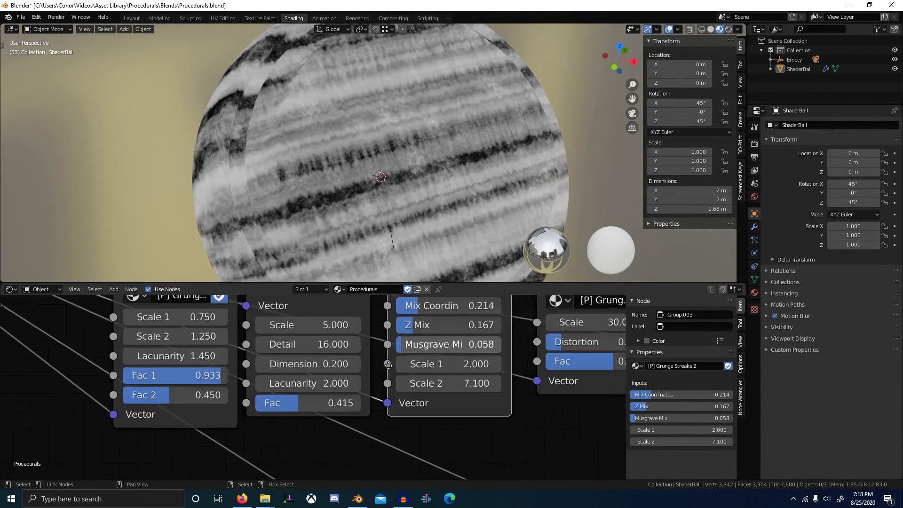
mouse_move(393, 362)
left_mouse_down()
mouse_move(454, 362)
mouse_move(332, 362)
mouse_move(423, 385)
mouse_move(361, 385)
mouse_move(436, 407)
mouse_move(339, 408)
mouse_move(455, 408)
mouse_move(339, 408)
mouse_move(458, 422)
mouse_move(378, 423)
mouse_move(422, 452)
mouse_move(379, 453)
left_mouse_up()
Preview the [P] Grunge Dots 02 node on the shader ball and try adjusting its Scale value.
scroll(329, 371, "down", 2)
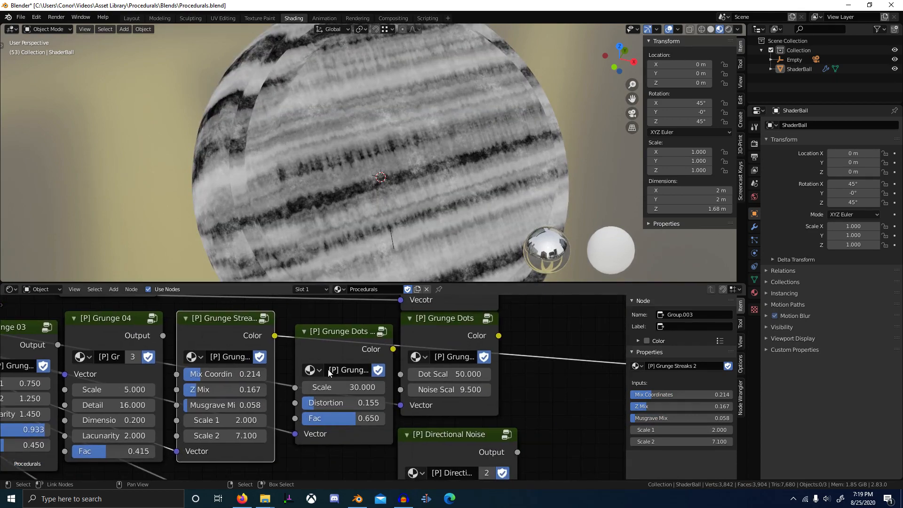
left_click(339, 343, "ctrl+shift")
middle_click_drag(367, 244, 416, 181)
scroll(384, 157, "up", 4)
left_click_drag(340, 390, 376, 390)
right_click(376, 390)
scroll(358, 173, "down", 4)
middle_click_drag(357, 173, 281, 203)
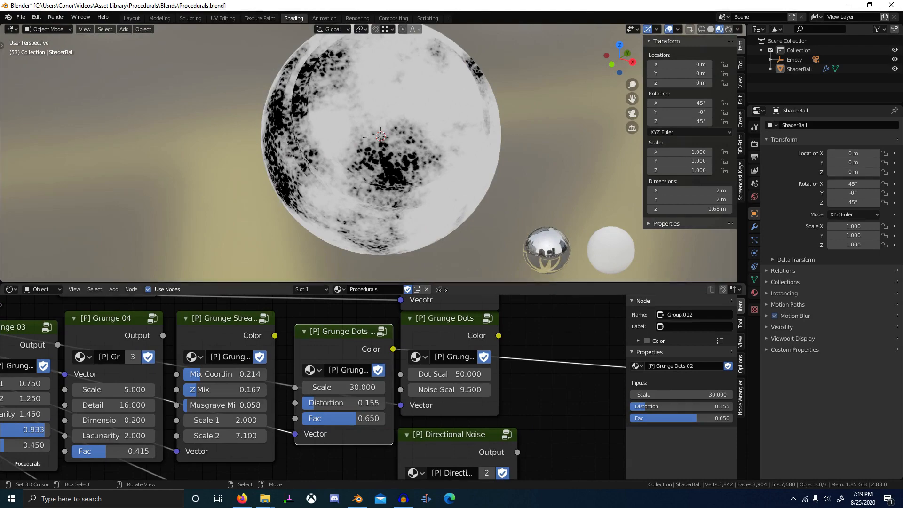
scroll(335, 168, "up", 1)
middle_click_drag(335, 168, 381, 157)
Preview the [P] Grunge Dots node on the shader ball.
scroll(429, 319, "down", 4)
middle_click_drag(444, 324, 372, 393)
left_click(371, 394, "ctrl+shift")
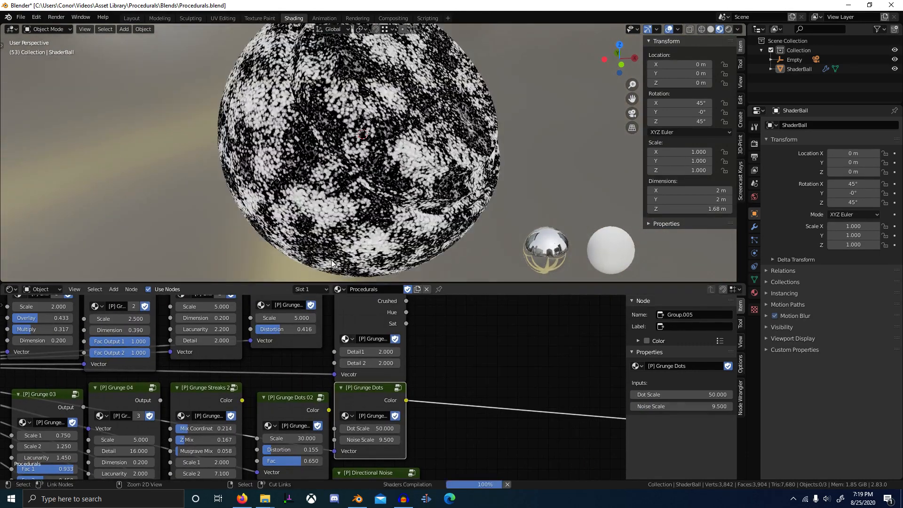
scroll(354, 211, "up", 1)
middle_click_drag(350, 212, 383, 228)
scroll(353, 264, "up", 1)
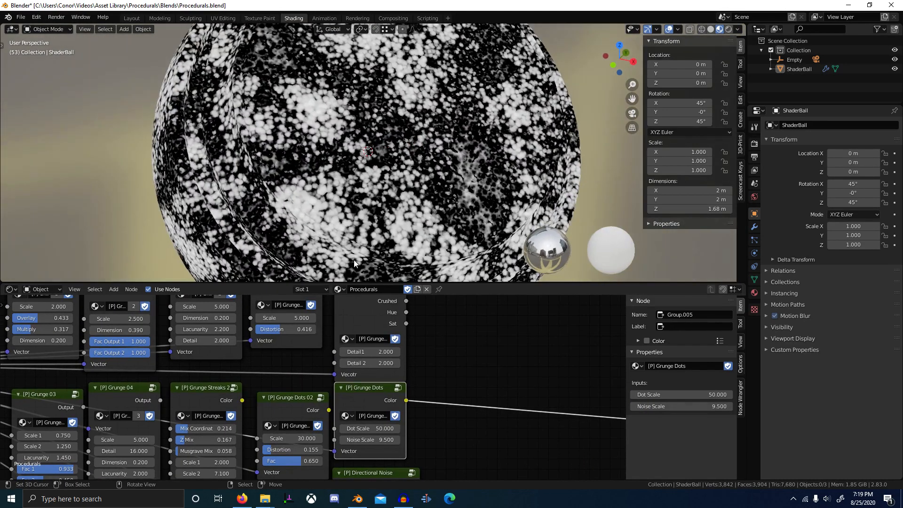
Try raising the Dot Scale and Noise Scale values of the [P] Grunge Dots node.
middle_click_drag(408, 426, 377, 395)
scroll(359, 396, "up", 4)
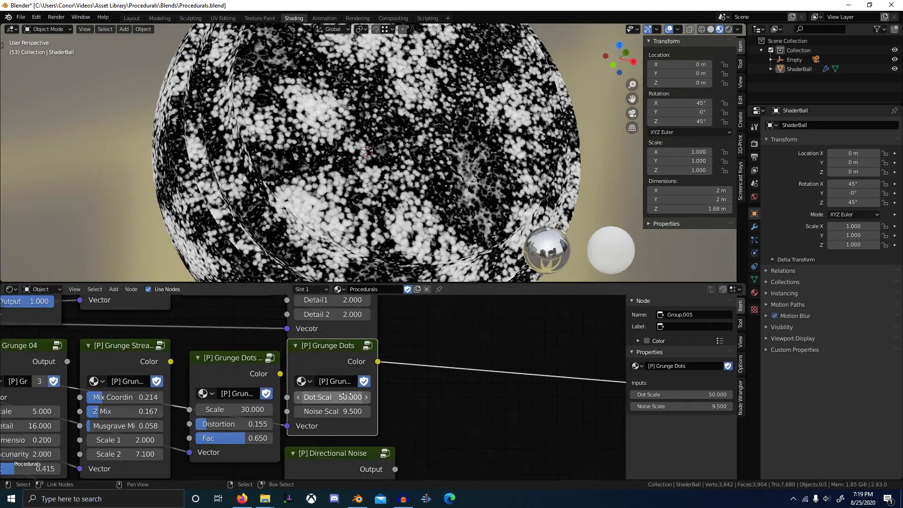
left_click_drag(351, 398, 423, 398)
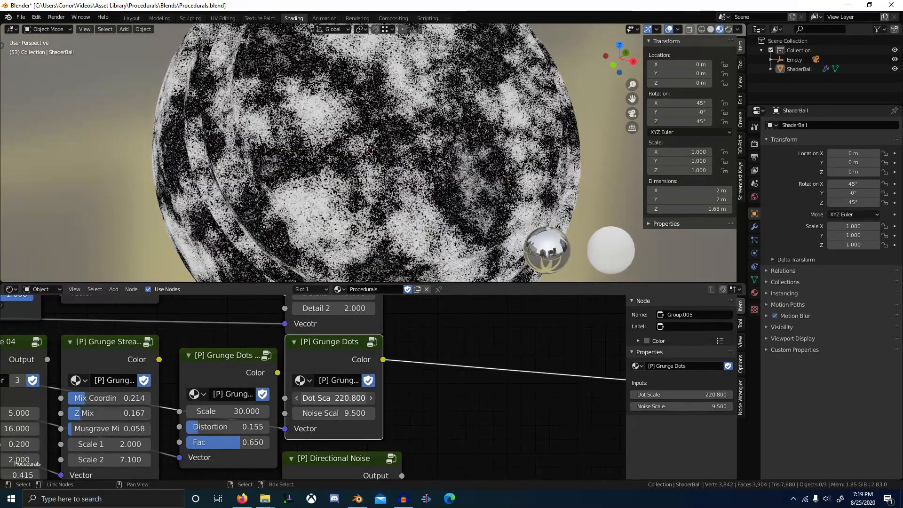
right_click(350, 398)
left_click_drag(350, 413, 360, 413)
right_click(350, 413)
Preview the [P] Directional Noise node and examine its pattern from several sides of the shader ball.
scroll(347, 414, "down", 6)
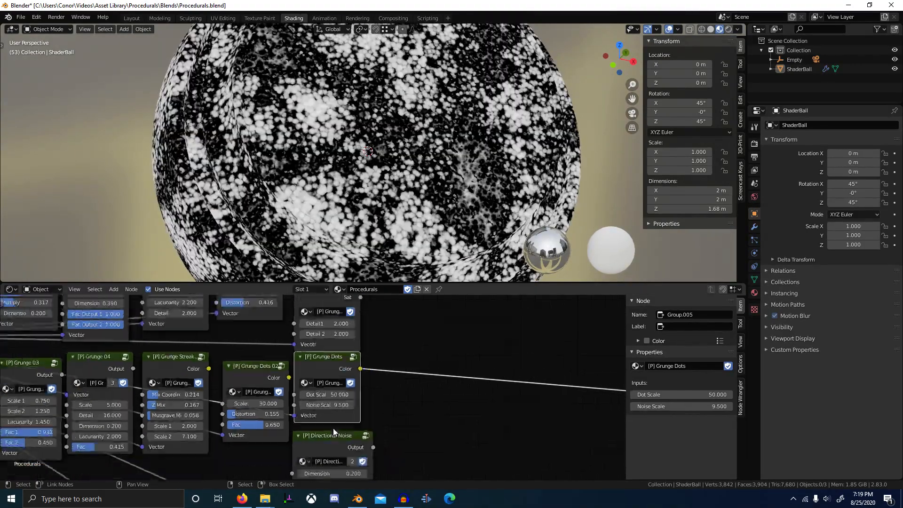
middle_click_drag(352, 421, 391, 362)
left_click(385, 370, "ctrl+shift")
mouse_move(310, 203)
middle_mouse_down()
mouse_move(244, 144)
mouse_move(273, 189)
mouse_move(376, 209)
middle_mouse_up()
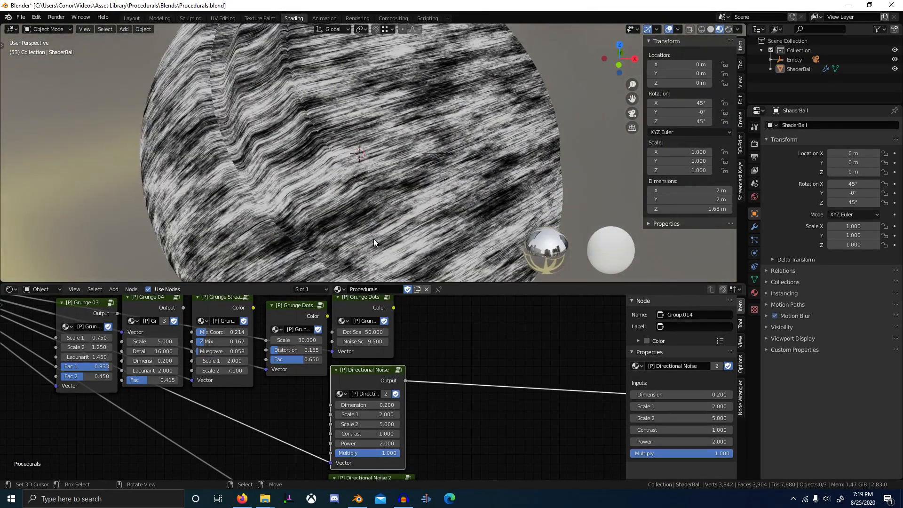
scroll(399, 236, "down", 4)
middle_click_drag(418, 235, 385, 241)
scroll(414, 213, "up", 5)
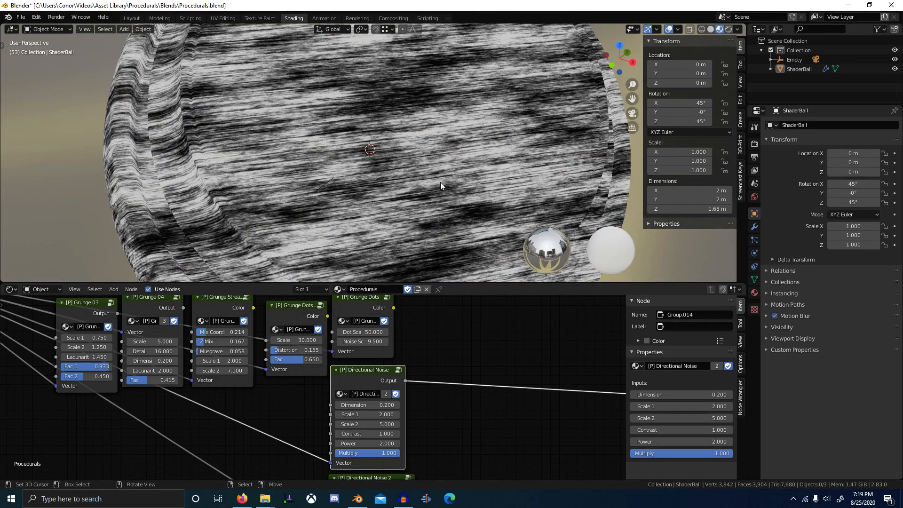
scroll(453, 173, "down", 3)
middle_click_drag(453, 173, 313, 144)
scroll(311, 142, "down", 1)
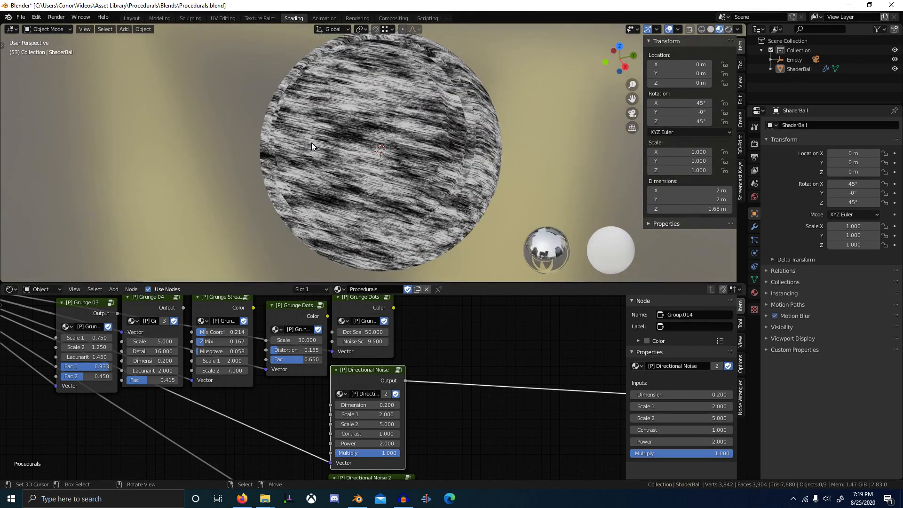
Preview the [P] Directional Noise 2 node on the shader ball.
scroll(324, 351, "down", 5)
scroll(339, 405, "up", 4)
middle_click_drag(342, 406, 349, 363)
left_click(349, 394, "ctrl+shift")
middle_click_drag(372, 235, 386, 263)
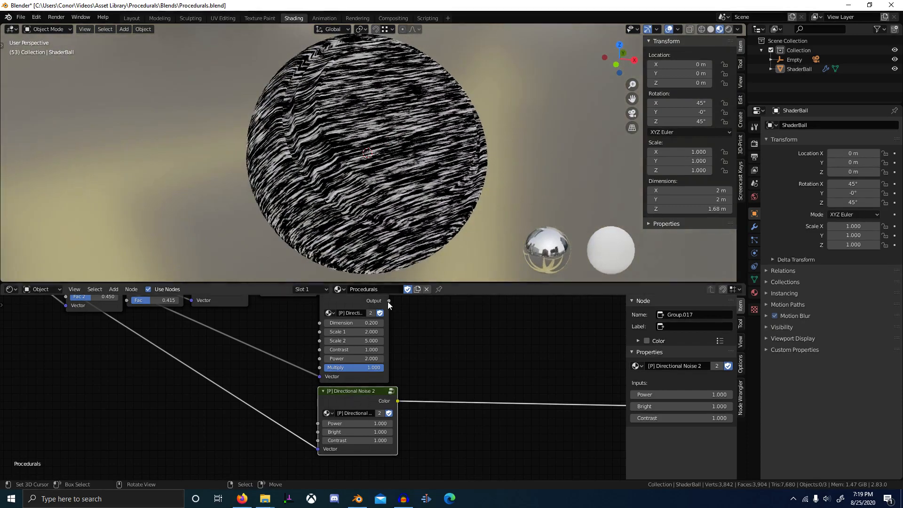
Preview the [P] Scratches 2.0 node from the Scratches Combined frame on the shader ball.
scroll(269, 403, "down", 3)
middle_click_drag(284, 403, 480, 396)
scroll(281, 357, "down", 7)
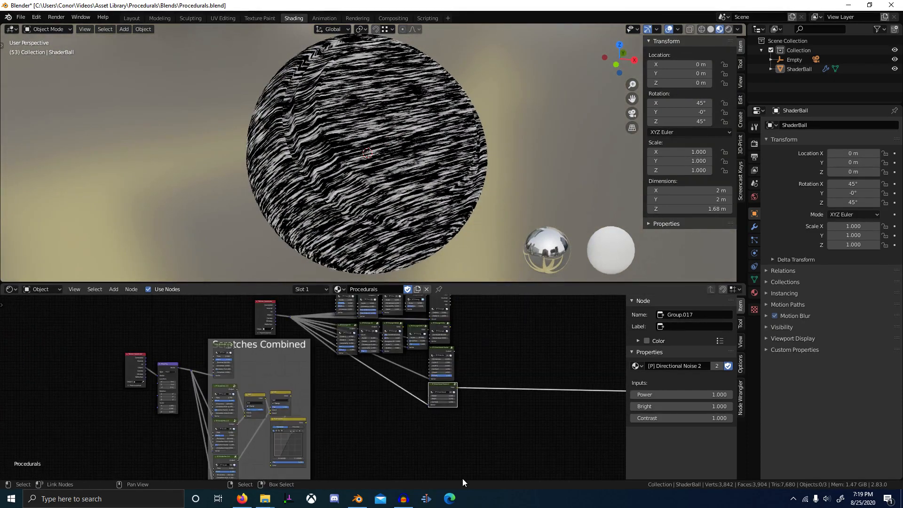
left_click_drag(462, 478, 598, 478)
middle_click_drag(314, 419, 513, 421)
scroll(399, 393, "up", 6)
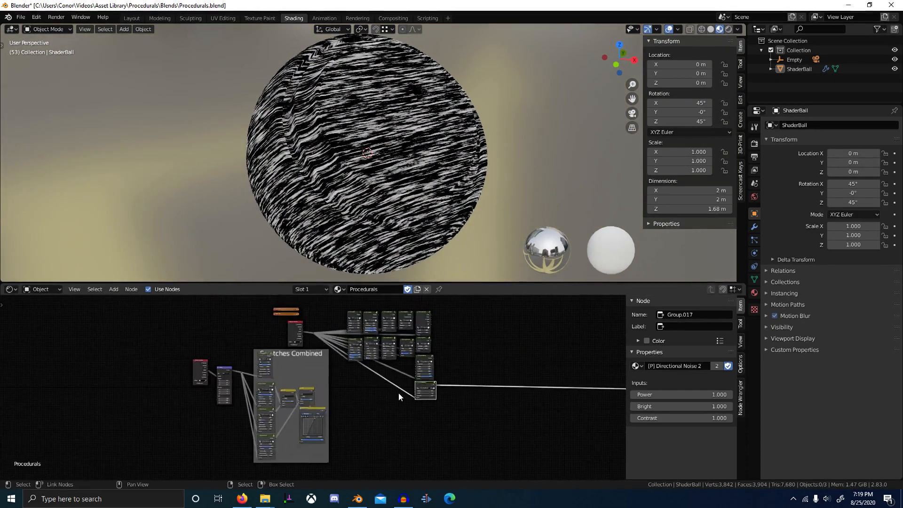
left_click(304, 357, "ctrl+shift")
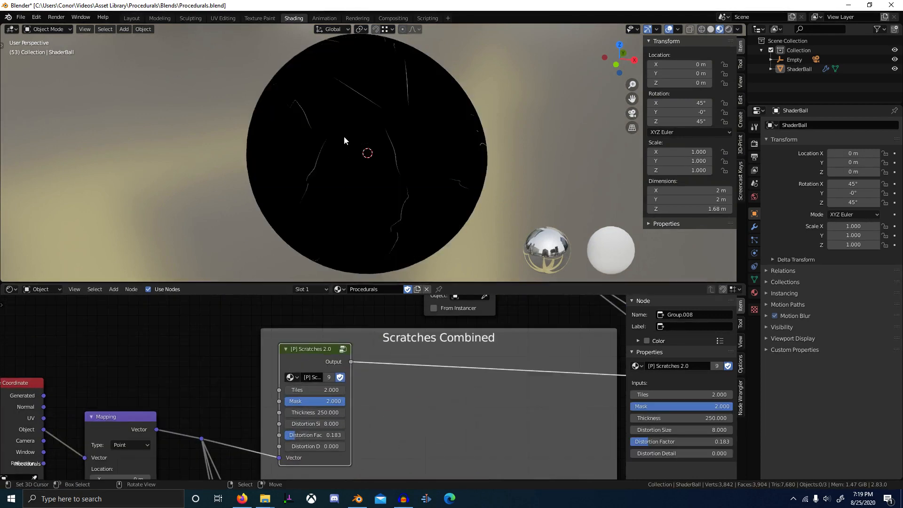
scroll(344, 137, "up", 3)
middle_click_drag(360, 192, 315, 233)
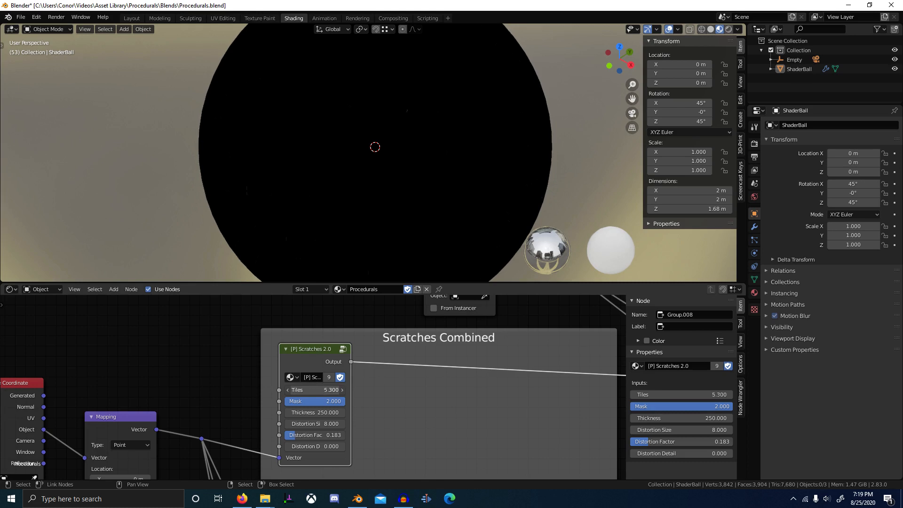
Set the [P] Scratches 2.0 node's Tiles to 8.2, Thickness to 100 and Distortion Size to 28.8.
left_click_drag(314, 390, 329, 390)
scroll(385, 104, "up", 2)
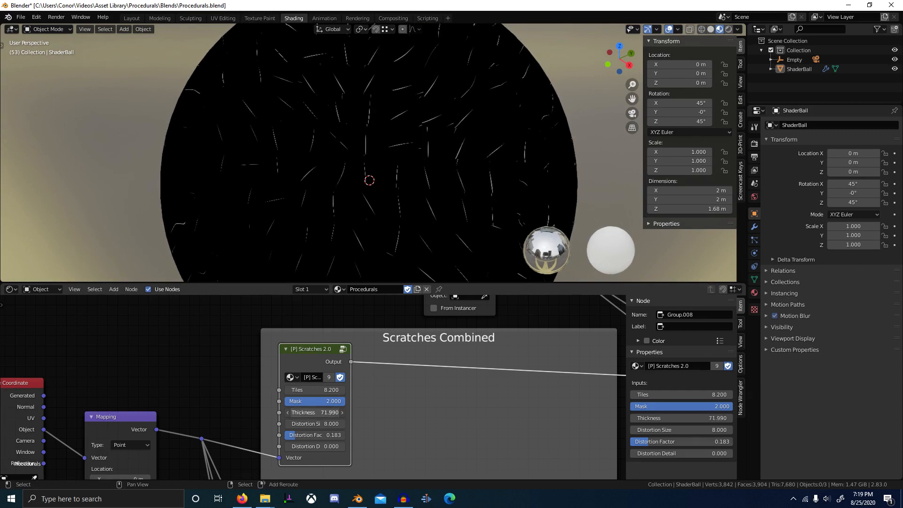
left_click_drag(314, 412, 287, 413)
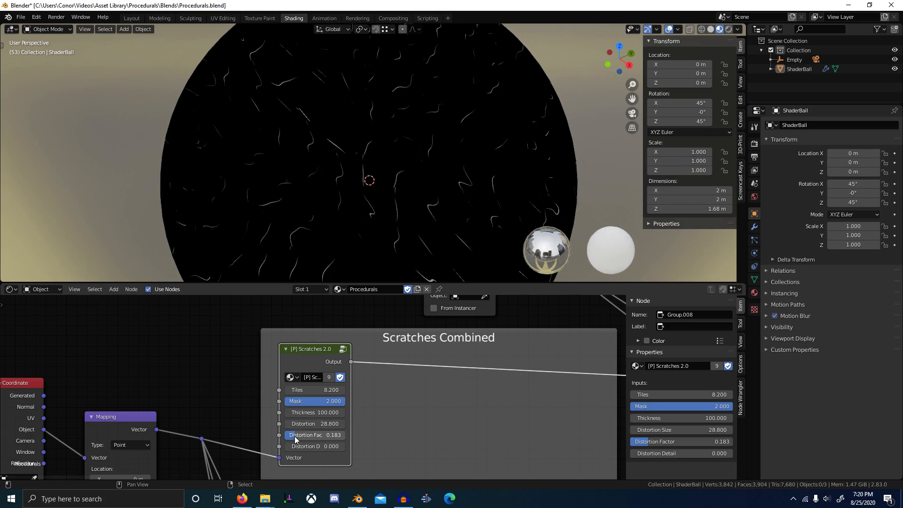
Set the [P] Scratches 2.0 node's Distortion Factor to 0.025 and Tiles to 2, keeping Distortion Detail at 0.
left_click_drag(324, 434, 295, 447)
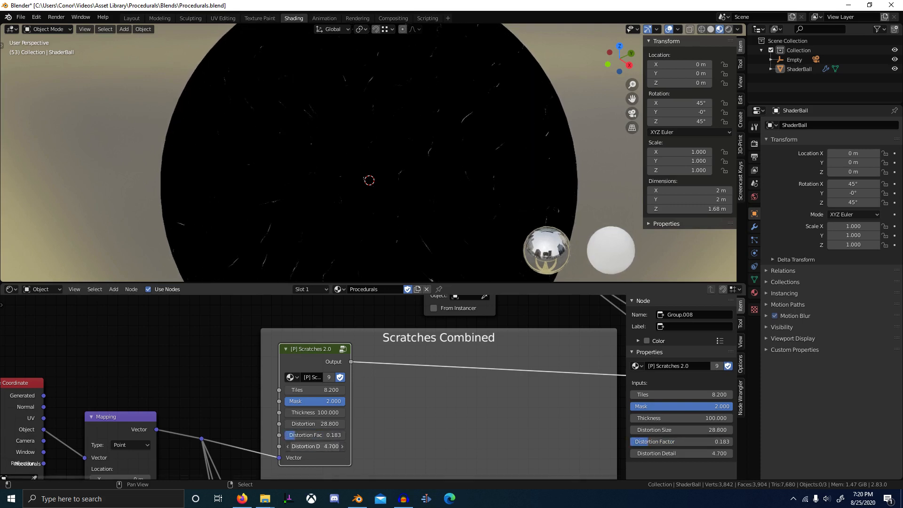
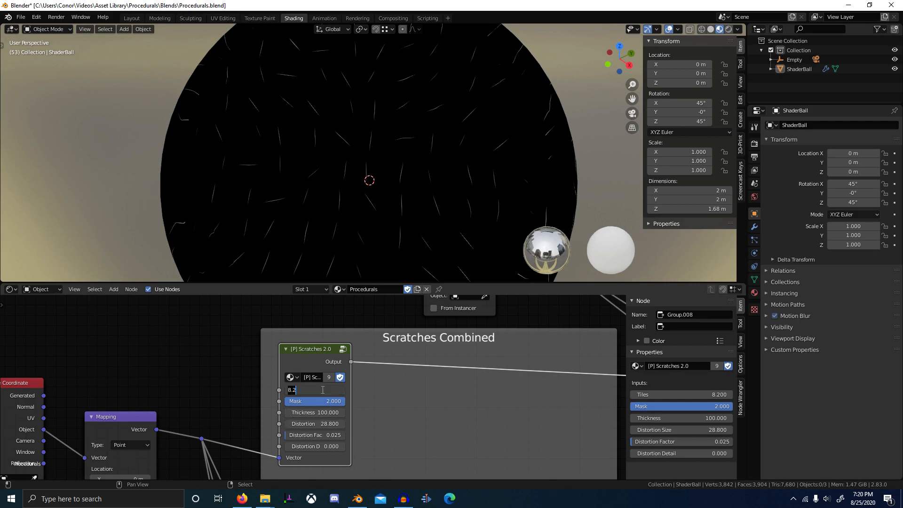
scroll(469, 204, "down", 1)
scroll(379, 355, "down", 6)
middle_click_drag(354, 410, 351, 334)
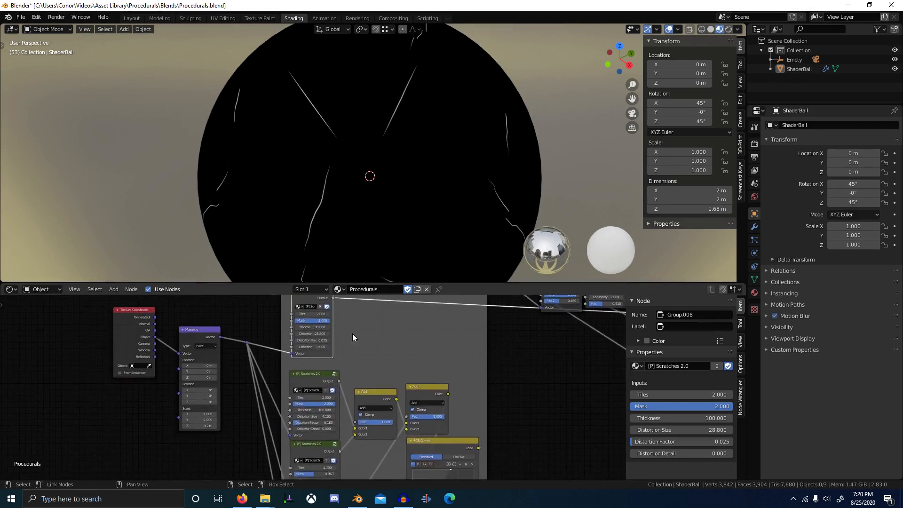
Preview the second [P] Scratches 2.0 node in the Scratches Combined frame on the shader ball.
scroll(352, 334, "up", 4)
middle_click_drag(328, 381, 337, 472)
left_click(327, 355)
scroll(356, 392, "down", 1)
scroll(331, 349, "up", 4)
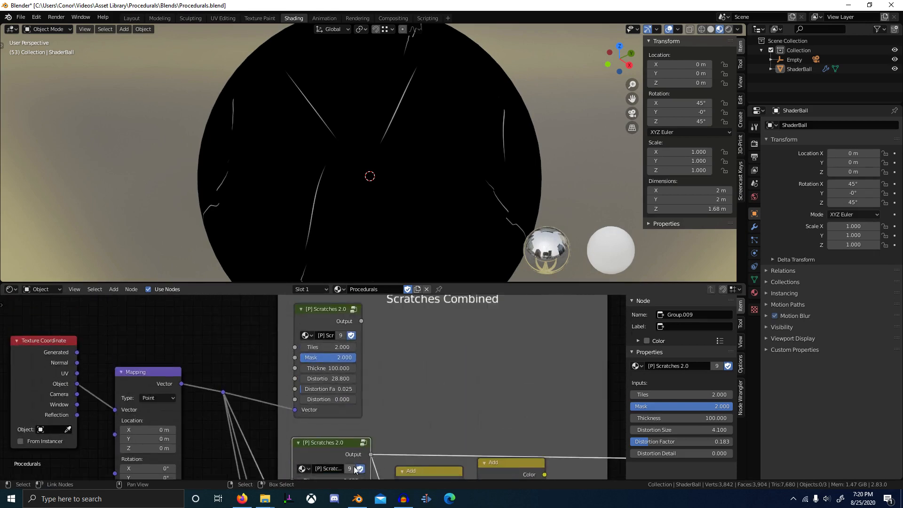
left_click(333, 345)
scroll(424, 427, "down", 1)
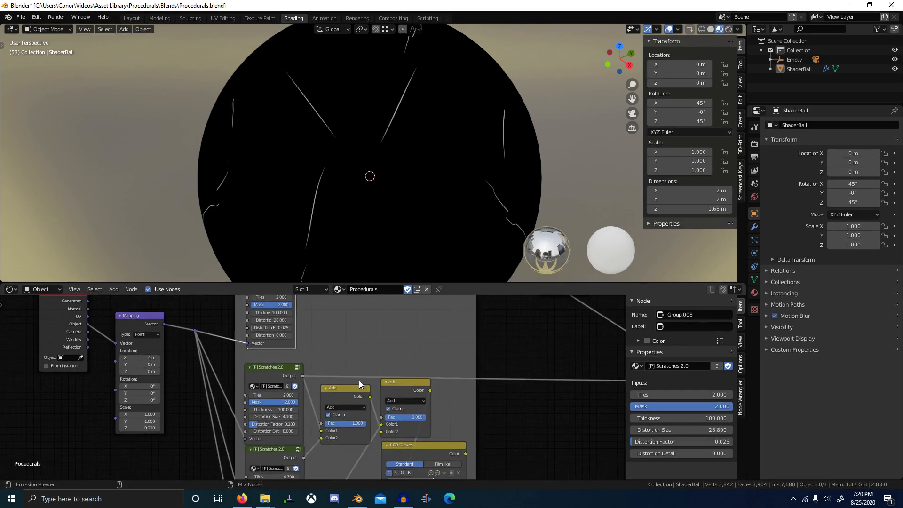
Preview the two Add nodes and the RGB Curves node of the Scratches Combined frame and examine the layered scratches up close.
left_click(393, 385, "ctrl+shift")
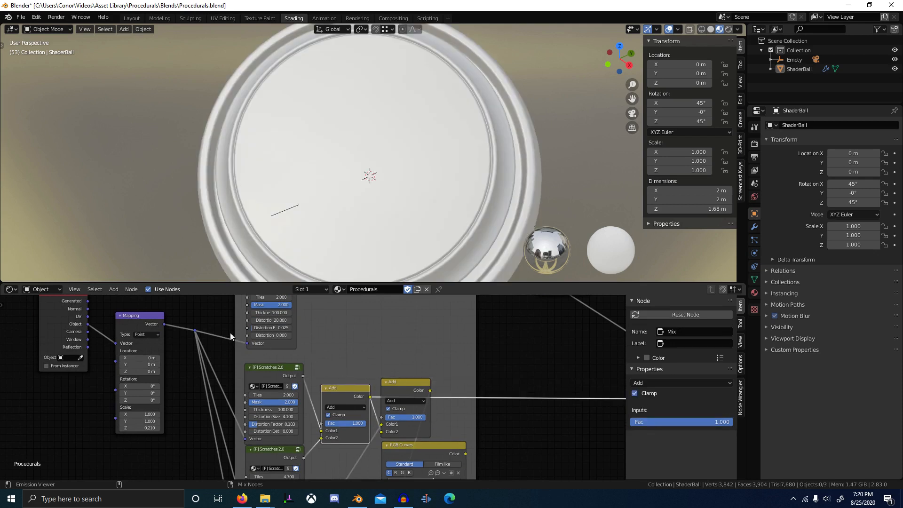
scroll(394, 172, "down", 4)
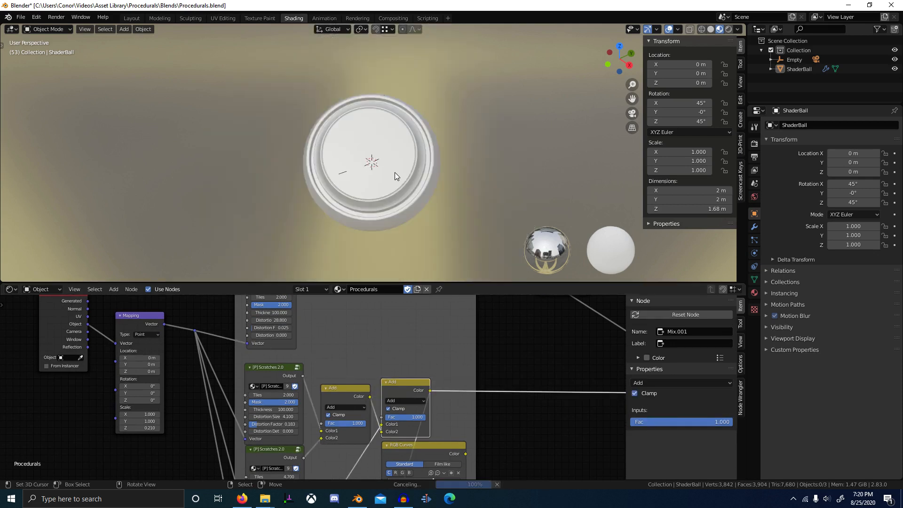
left_click(413, 381, "ctrl+shift")
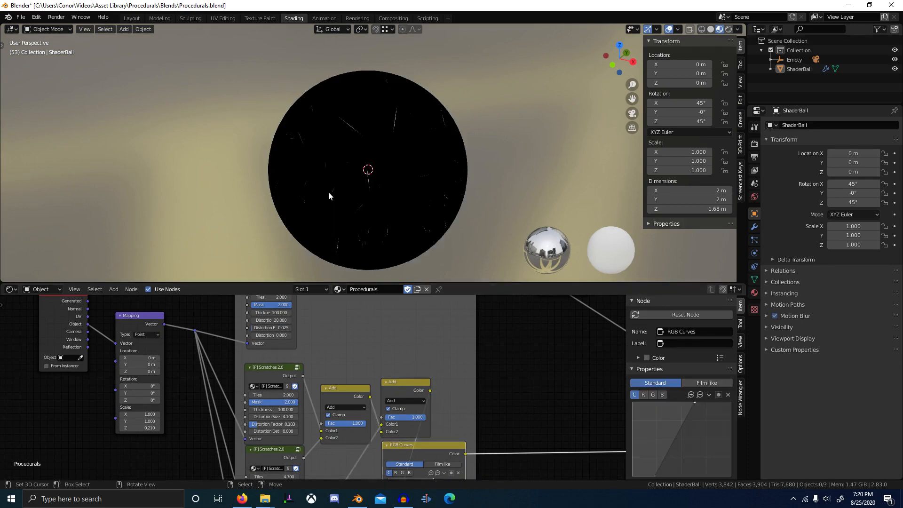
mouse_move(328, 191)
middle_mouse_down()
mouse_move(446, 187)
mouse_move(338, 196)
middle_mouse_up()
scroll(447, 187, "down", 4)
scroll(312, 142, "up", 3)
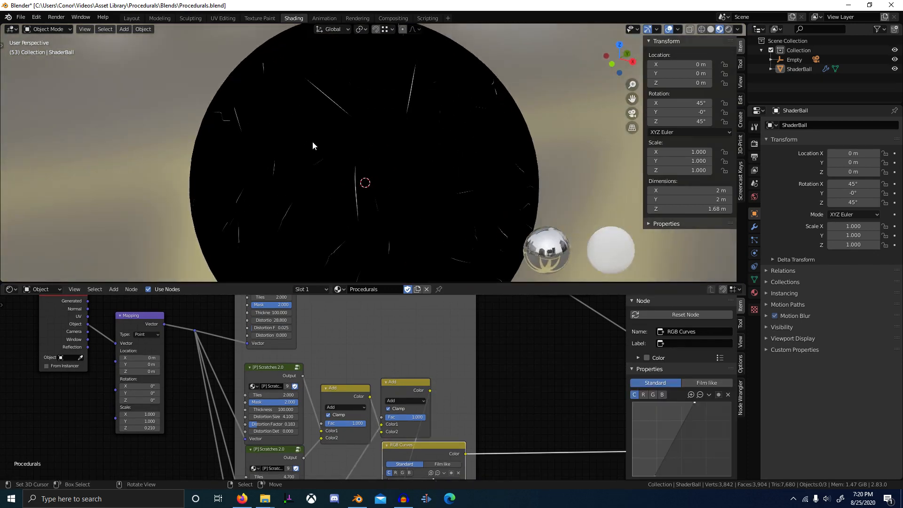
scroll(482, 219, "down", 6)
scroll(418, 163, "up", 8)
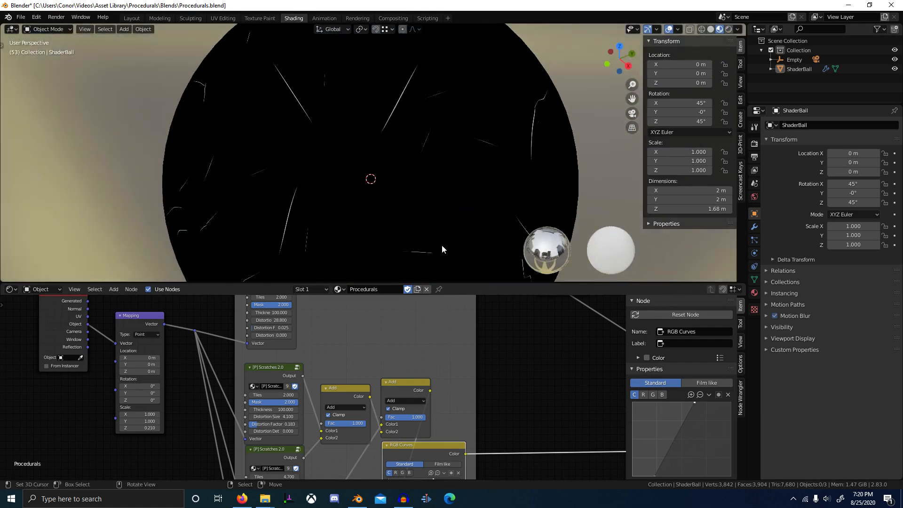
Close Procedurals.blend without saving and open Wood.blend from the Blends folder.
scroll(464, 388, "down", 4)
middle_click_drag(464, 389, 401, 352)
scroll(394, 330, "down", 1)
left_click(337, 289)
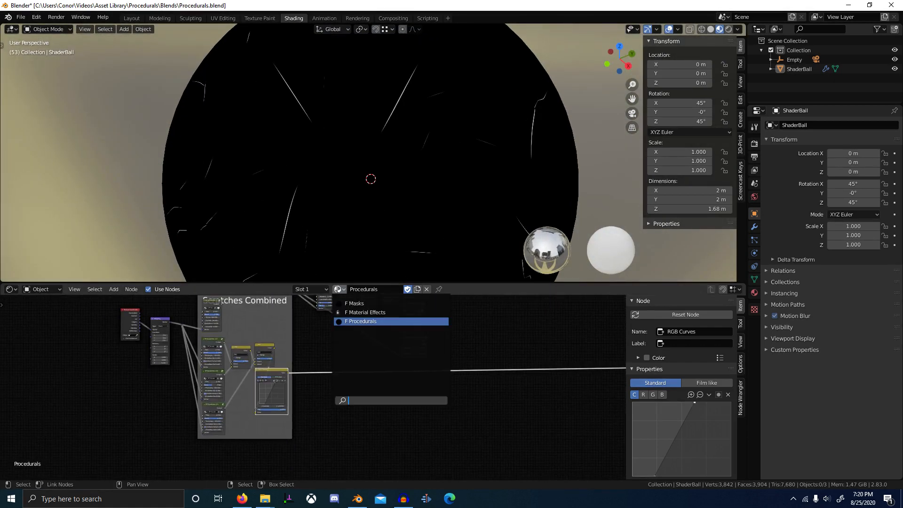
left_click(896, 5)
left_click(466, 266)
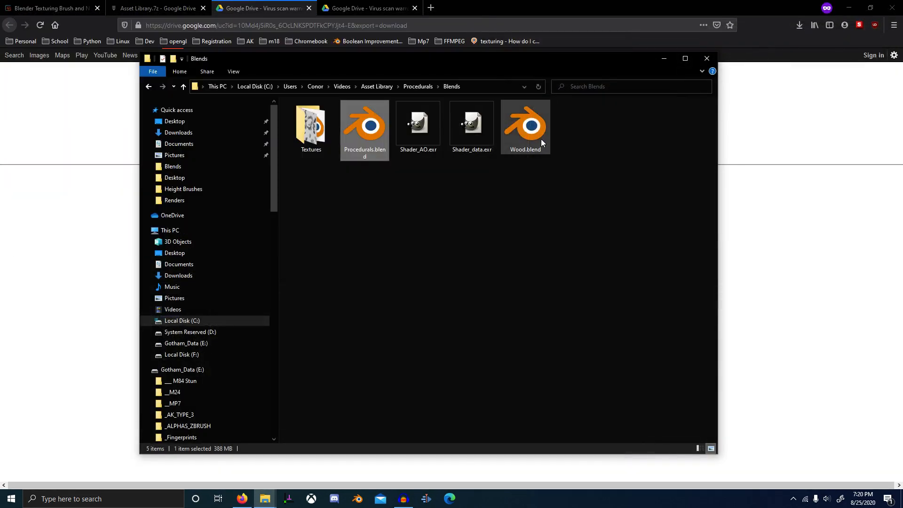
double_click(533, 134)
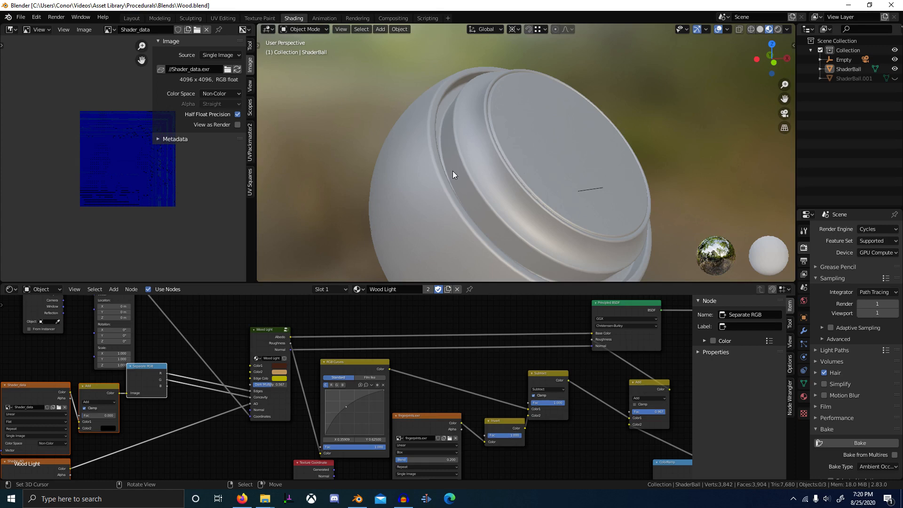
Examine the Wood Light material on the shader ball and follow its node tree through to the Principled BSDF.
scroll(452, 170, "down", 1)
middle_click_drag(595, 231, 508, 258)
scroll(480, 407, "down", 3)
scroll(327, 390, "up", 9)
middle_click_drag(327, 389, 492, 409)
scroll(491, 409, "down", 4)
middle_click_drag(638, 385, 185, 429)
middle_click_drag(472, 414, 459, 340)
scroll(383, 408, "up", 4)
middle_click_drag(383, 408, 339, 390)
scroll(416, 396, "down", 4)
middle_click_drag(498, 374, 460, 391)
Duplicate the RGB Curves node and insert the copy between the Add node and the Principled BSDF's Roughness input.
key("shift+a")
left_click(110, 374)
key("shift+d")
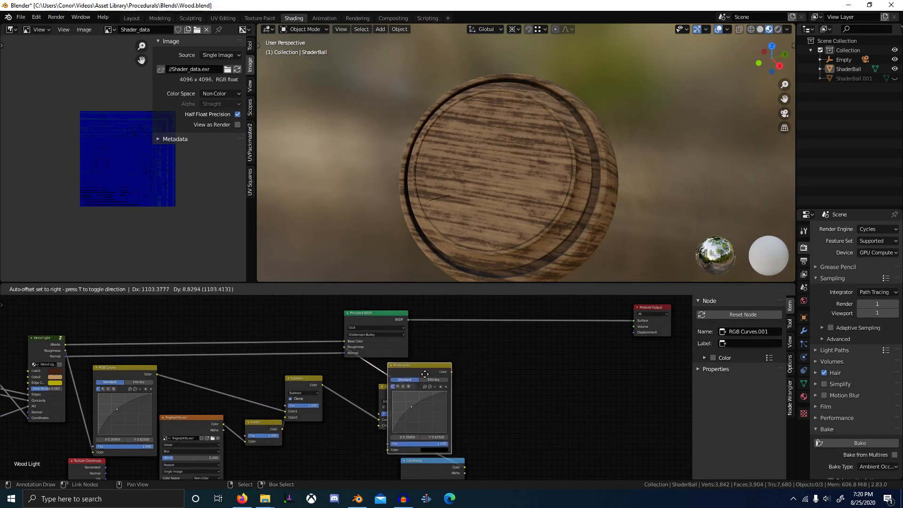
left_click(495, 368)
Pull the duplicated RGB Curves node's control point below the diagonal in two adjustments and check the wood's roughness.
scroll(420, 417, "up", 2)
left_click_drag(421, 402, 436, 413)
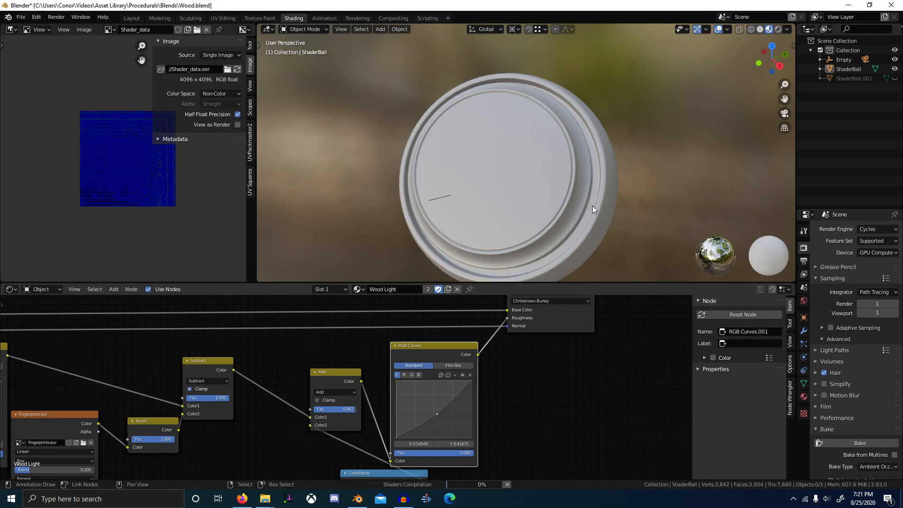
scroll(532, 214, "up", 3)
middle_click_drag(506, 202, 550, 174)
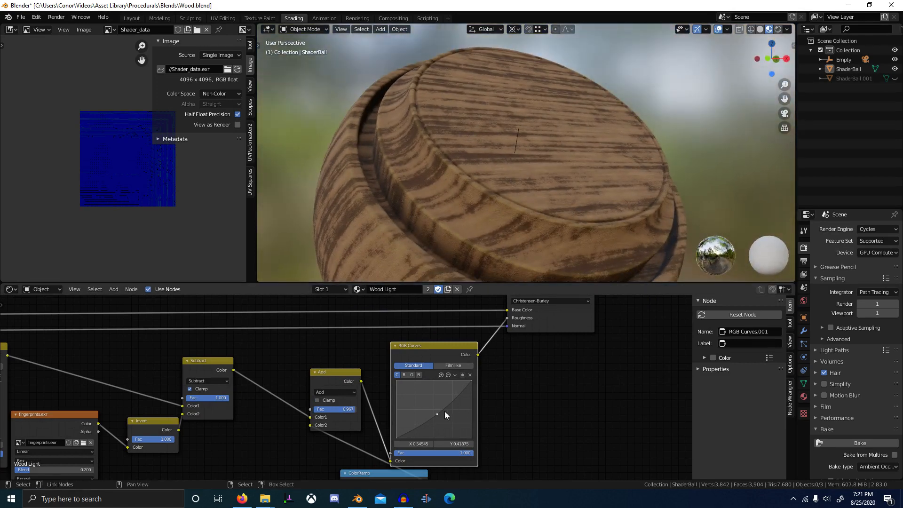
scroll(444, 415, "down", 3)
left_click_drag(370, 445, 375, 453)
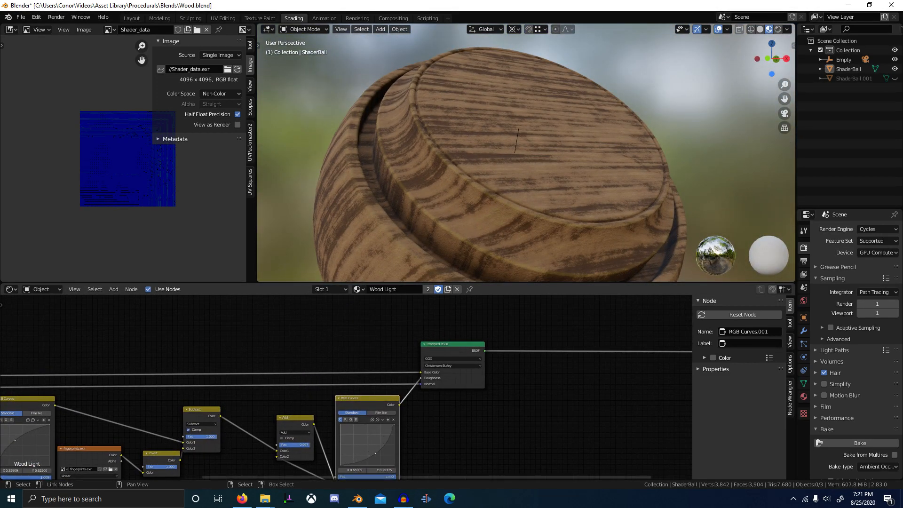
middle_click_drag(517, 177, 493, 258)
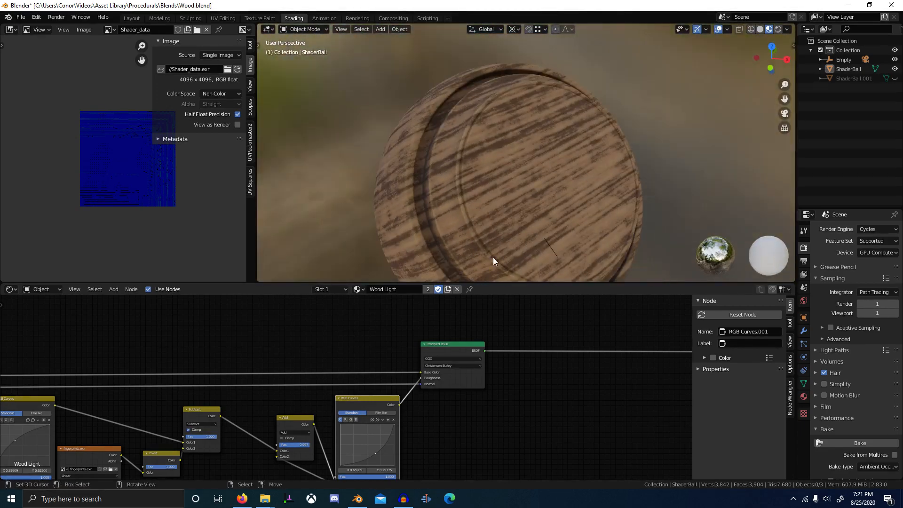
Preview the duplicated RGB Curves node's output on the shader ball.
scroll(566, 325, "down", 4)
scroll(391, 397, "up", 2)
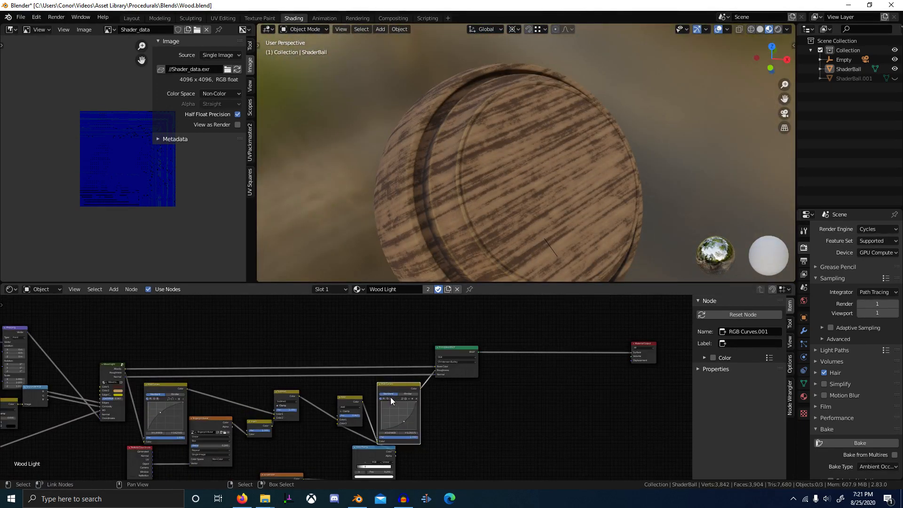
middle_click_drag(553, 212, 535, 198)
left_click(409, 391, "ctrl+shift")
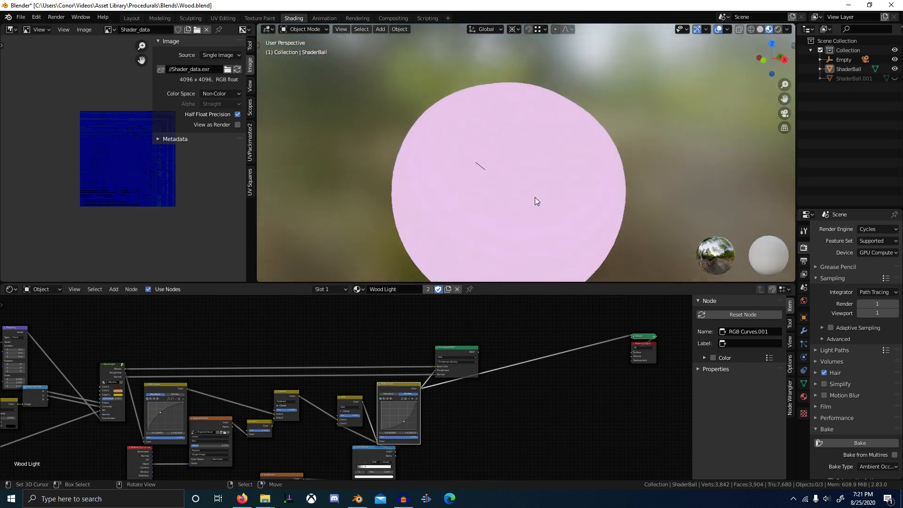
Preview the Shader_data image texture and its Separate RGB node on the shader ball.
scroll(324, 372, "up", 6, "ctrl")
middle_click_drag(318, 370, 375, 378)
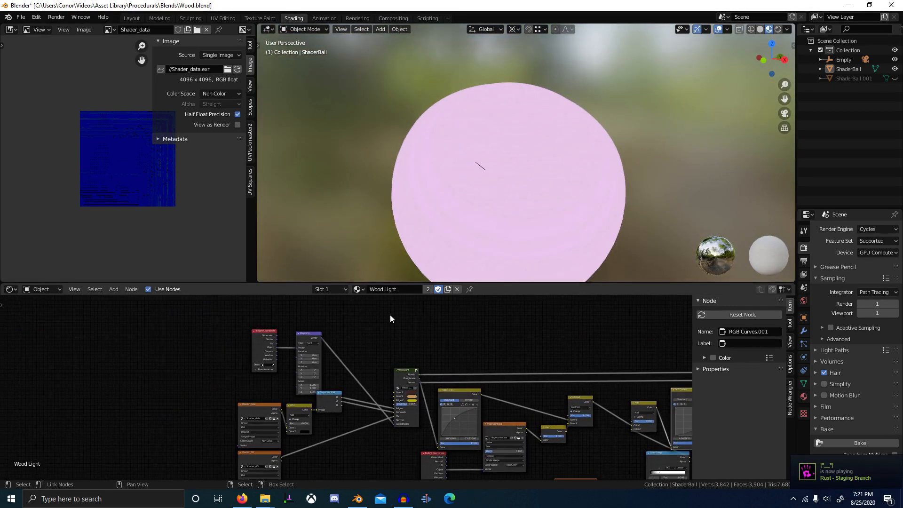
middle_click_drag(485, 380, 407, 371)
middle_click_drag(295, 385, 454, 345)
scroll(374, 392, "up", 6)
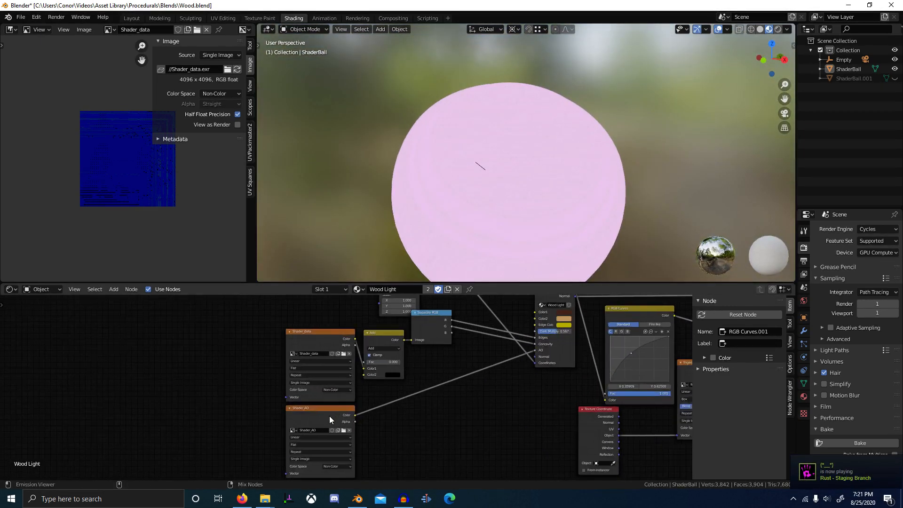
left_click(322, 339, "ctrl+shift")
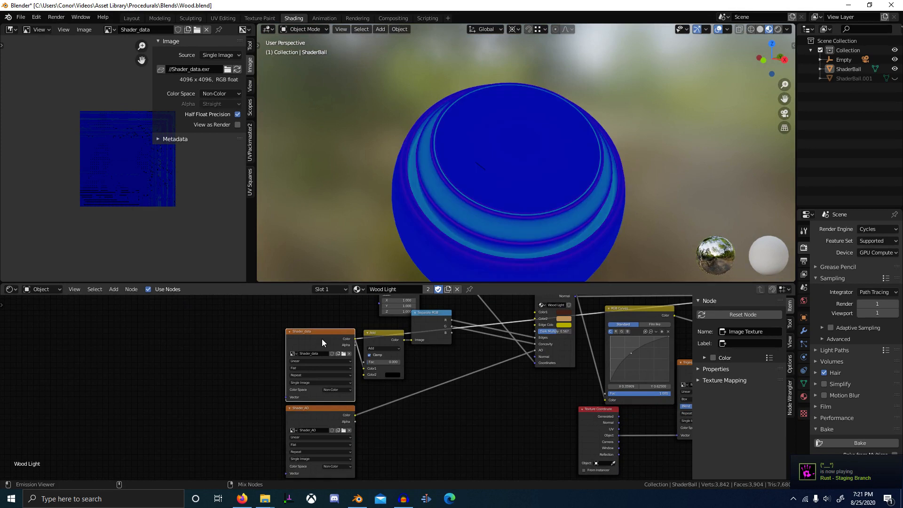
left_click(438, 316, "ctrl+shift")
Check the fingerprints.exr and scratch.exr images in the Image Editor.
left_click(108, 29)
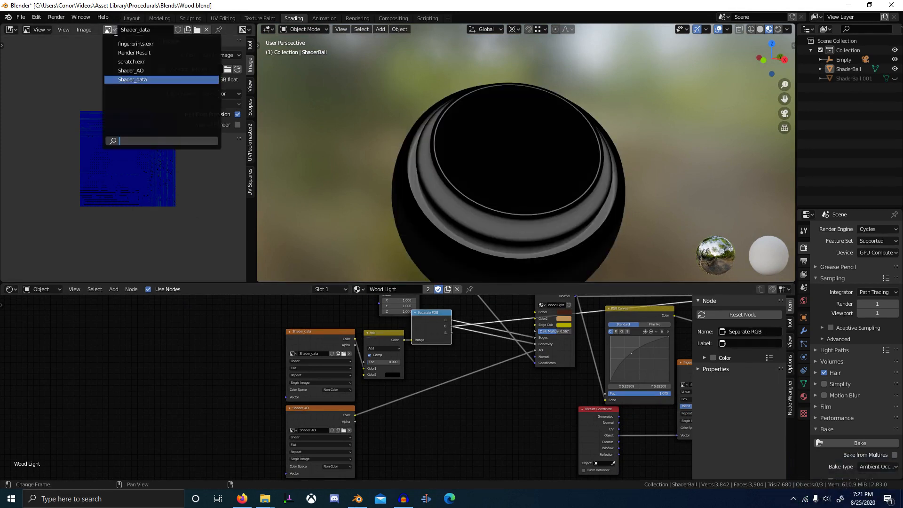
left_click(139, 44)
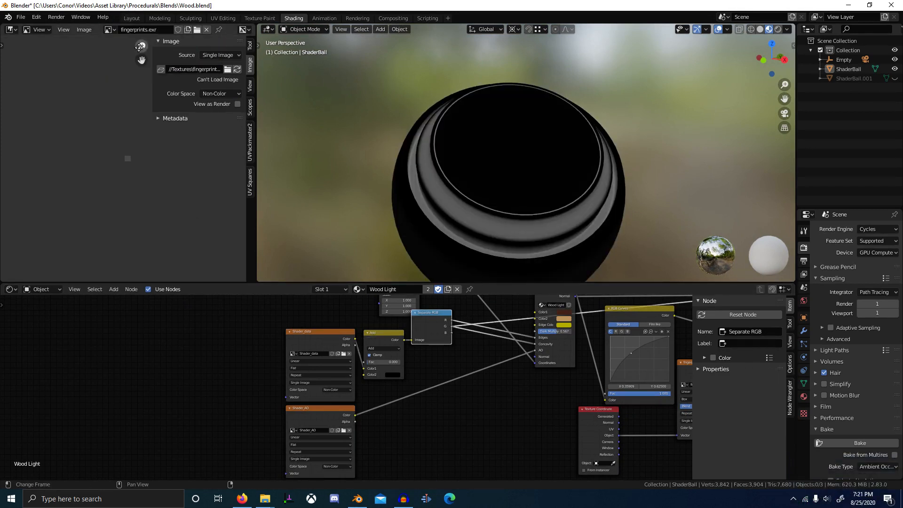
left_click(109, 30)
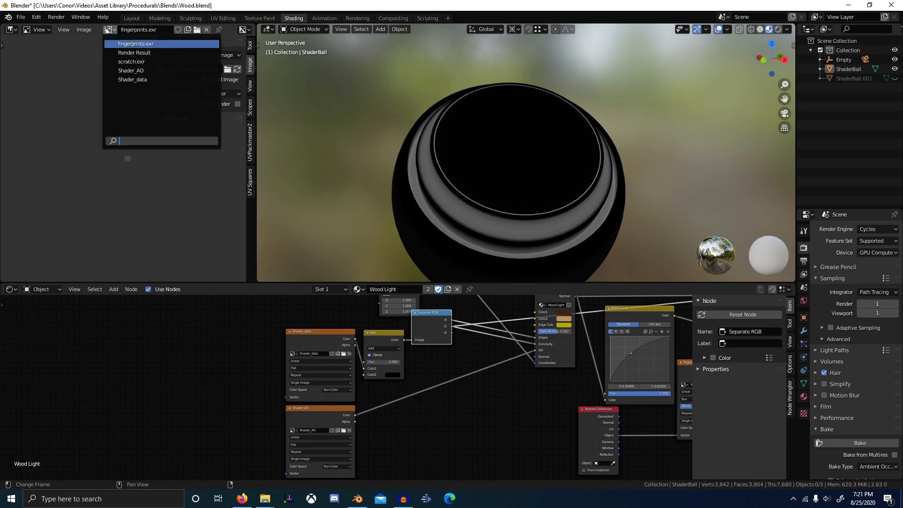
left_click(117, 59)
Preview the Wood Light group node and delete the fingerprints.exr image texture node.
middle_click_drag(560, 283, 400, 322)
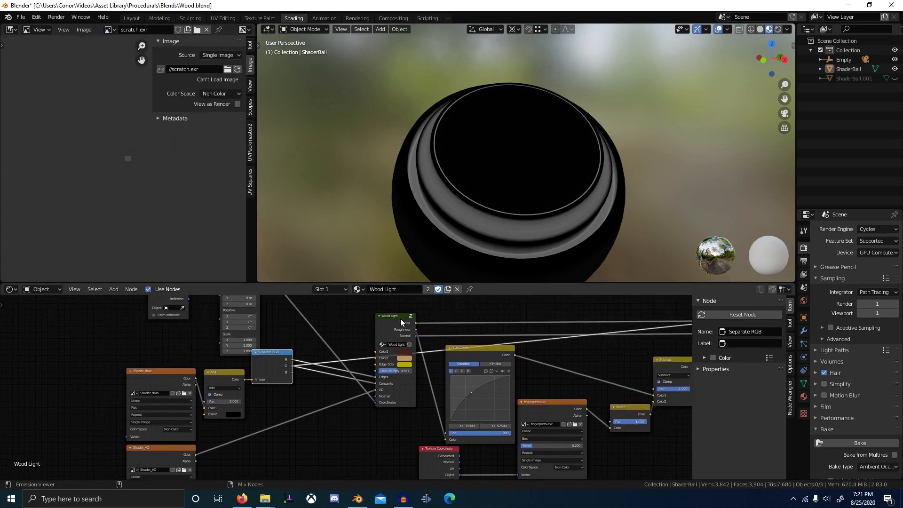
left_click(400, 322, "ctrl+shift")
scroll(502, 203, "down", 3)
middle_click_drag(591, 311, 420, 272)
scroll(355, 388, "up", 3)
left_click(392, 377)
key("x")
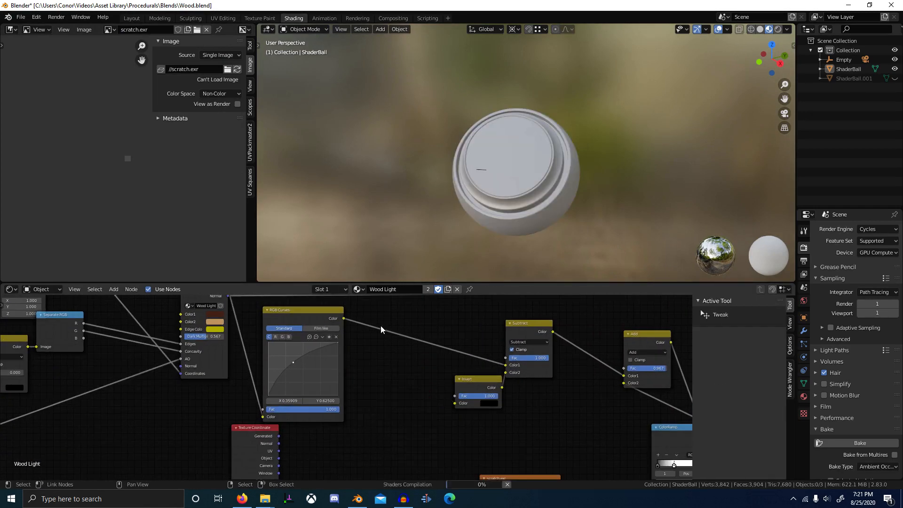
Remove the Invert and Subtract nodes while keeping the first RGB Curves node linked to the Add node.
scroll(376, 395, "down", 2)
left_click(446, 388)
left_click(508, 337, "shift")
key("ctrl+x")
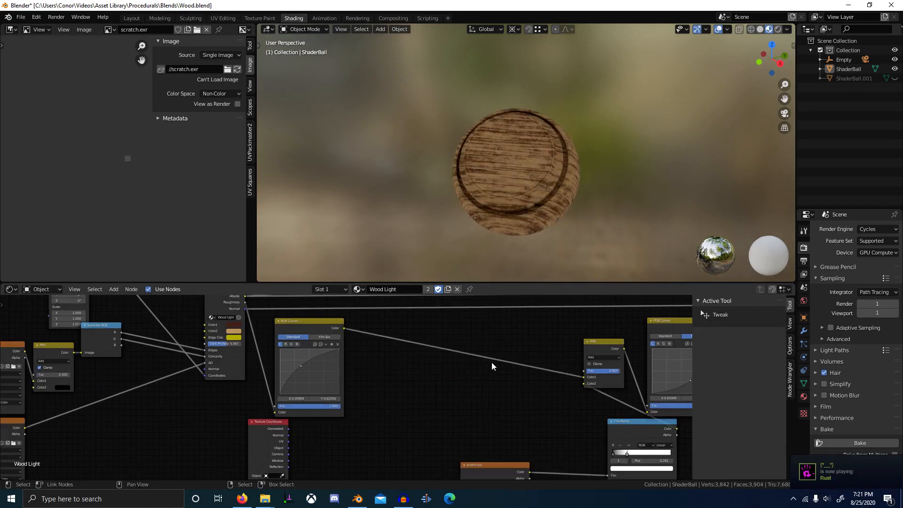
Preview the roughness output of the last RGB Curves node without the fingerprint nodes.
scroll(492, 362, "down", 1)
middle_click_drag(644, 324, 436, 367)
left_click(442, 373, "ctrl+shift")
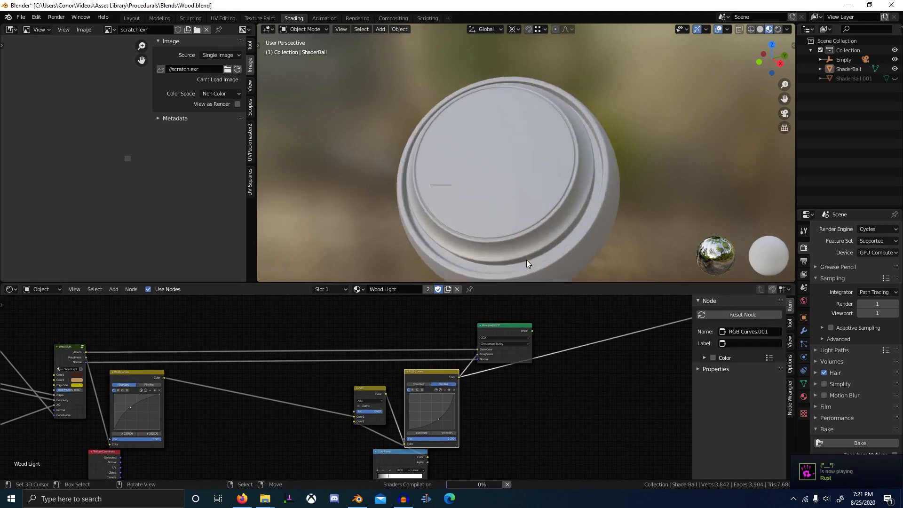
middle_click_drag(526, 260, 543, 248)
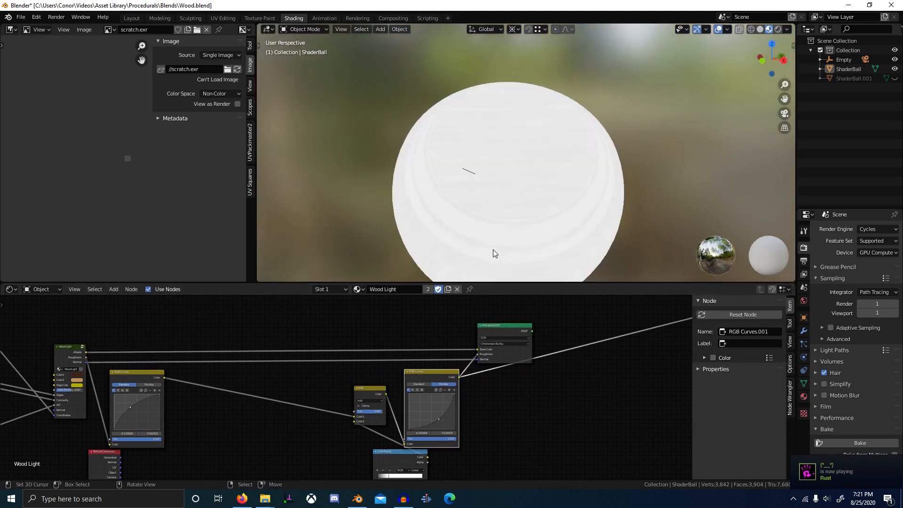
Preview the Principled BSDF on the shader ball and lower the last RGB Curves node's control point further.
middle_click_drag(523, 310, 494, 340)
left_click(486, 354, "ctrl+shift")
middle_click_drag(519, 225, 496, 241)
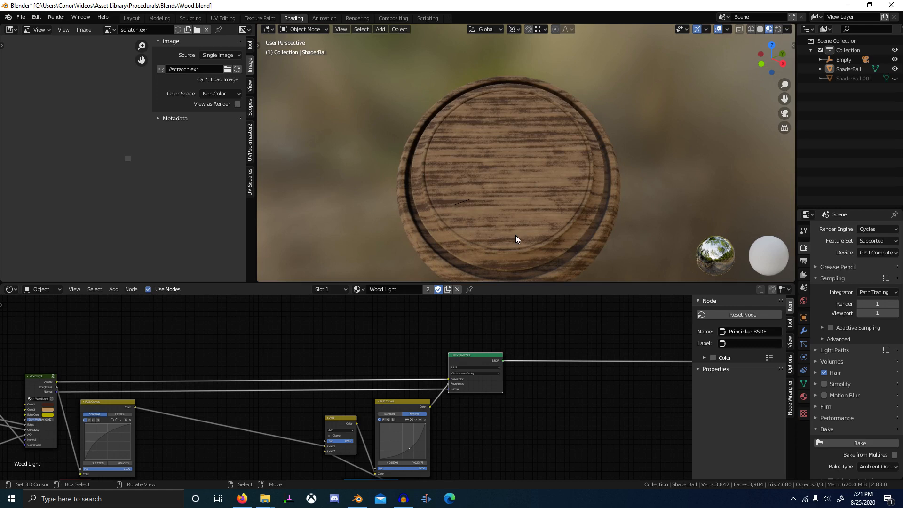
middle_click_drag(515, 235, 536, 185)
scroll(586, 148, "up", 3)
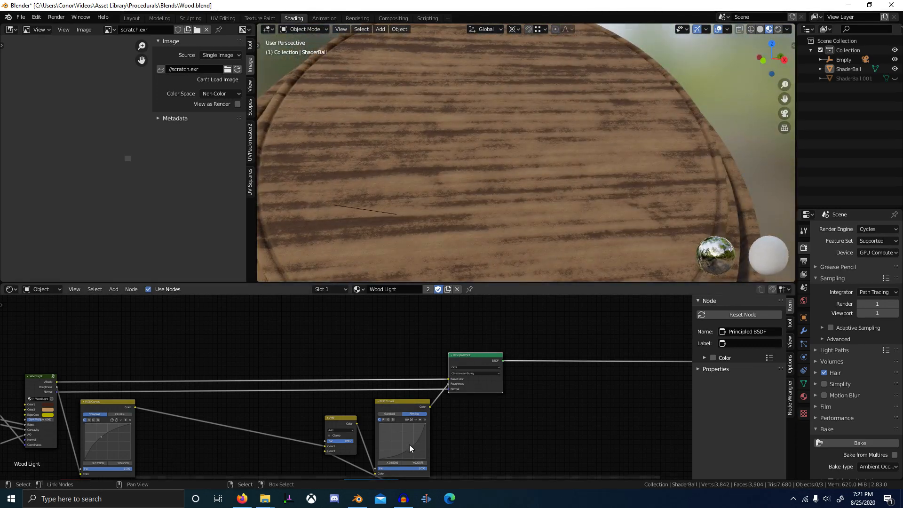
left_click_drag(410, 448, 415, 454)
middle_click_drag(534, 181, 585, 145)
Close Wood.blend without saving the changes.
left_click(891, 5)
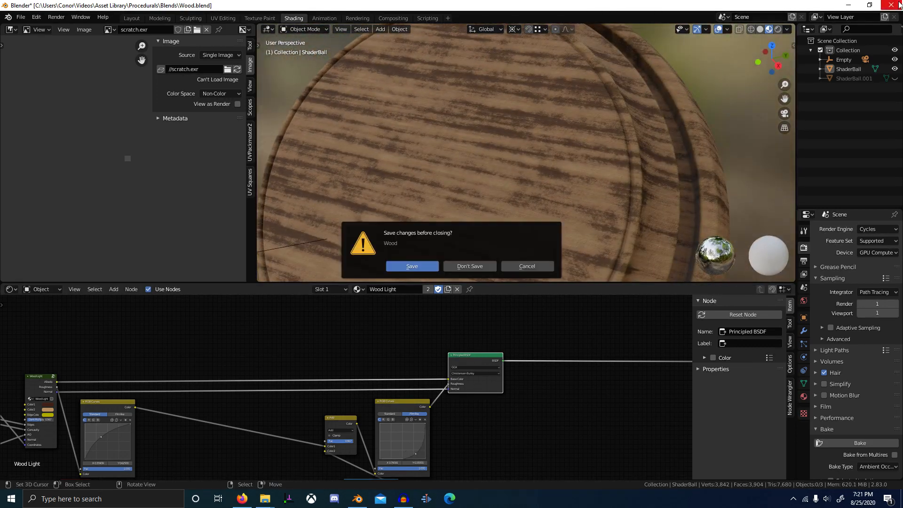
left_click(463, 263)
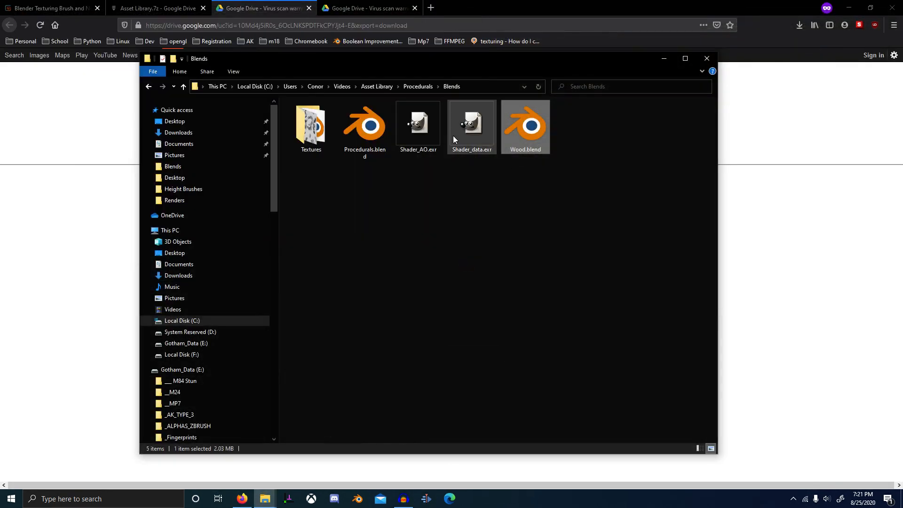
Look through the four fingerprint images in the Textures folder.
double_click(310, 125)
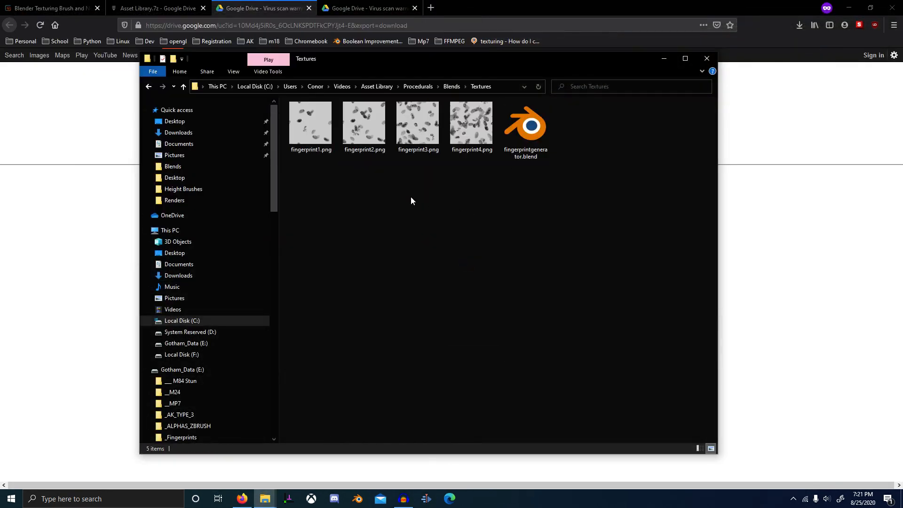
double_click(324, 148)
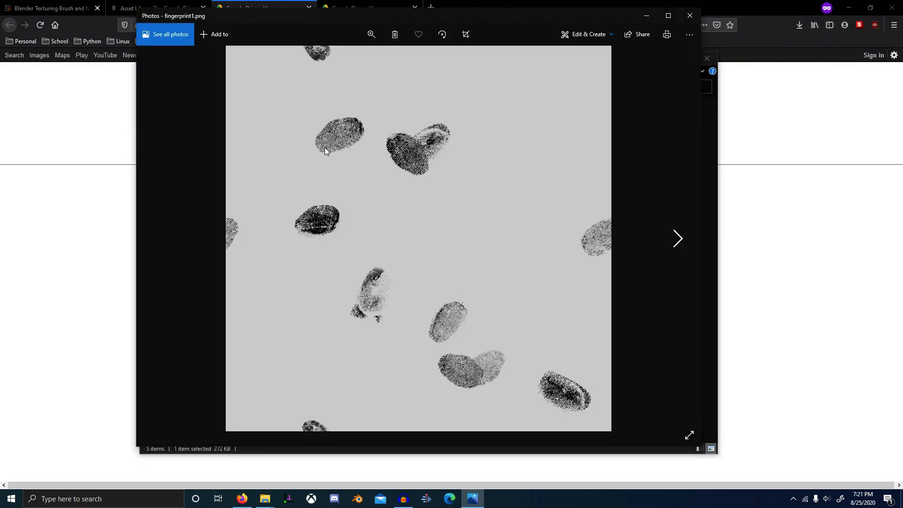
key("Right")
key("Right")
key("Right")
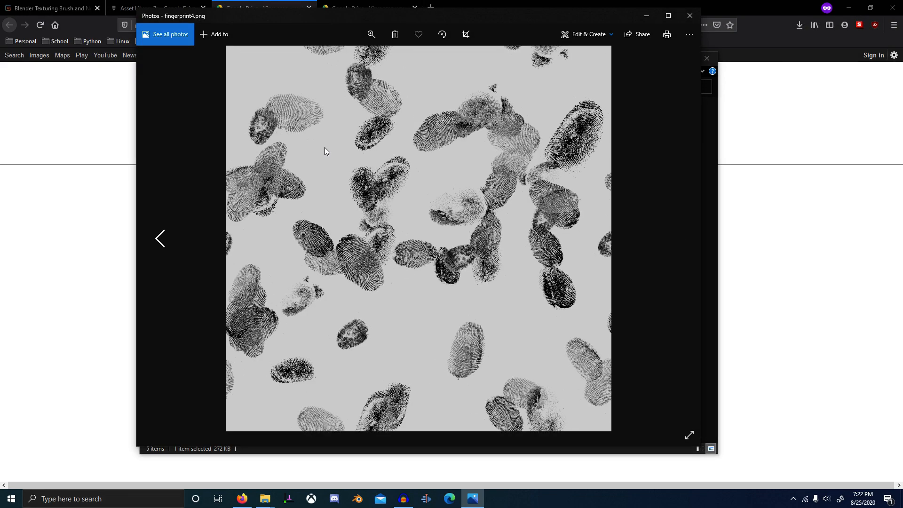
left_click(681, 20)
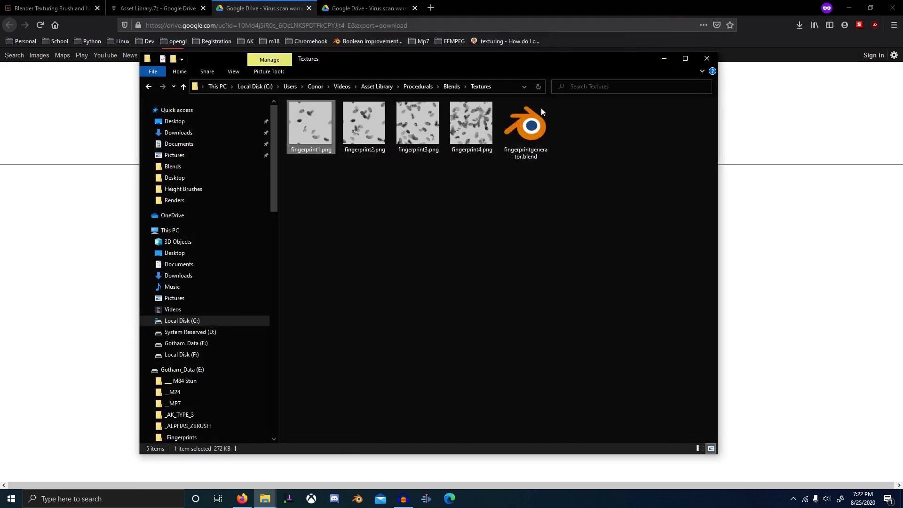
Open fingerprintgenerator.blend and show the 3D view rendered through the camera.
double_click(536, 126)
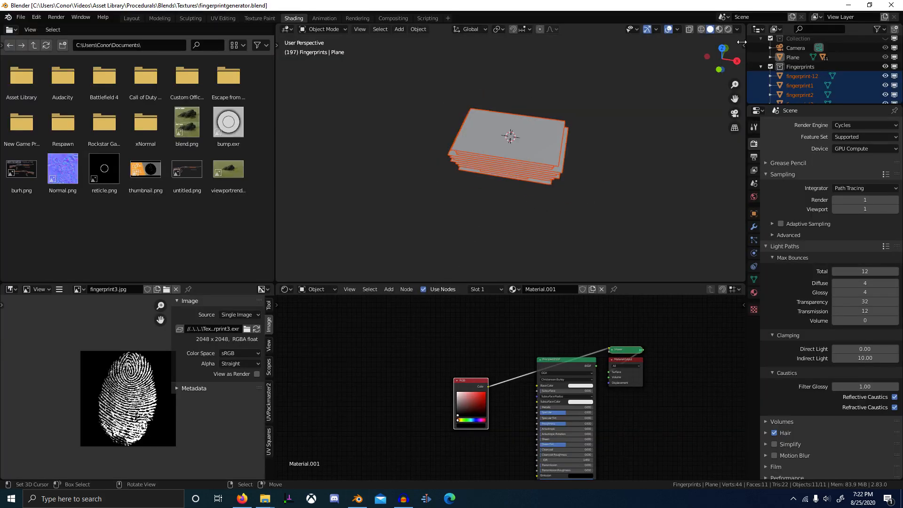
left_click(719, 30)
left_click(728, 29)
key("KP_0")
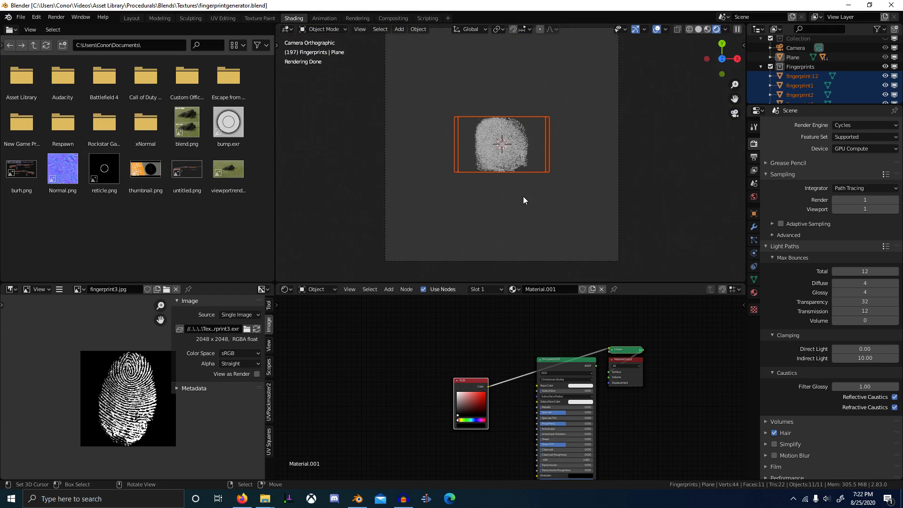
Randomize the selected fingerprint planes' transforms with 0.5 m location in X and Y and 180° rotation around Z.
left_click(523, 147)
key("F3")
type("rand")
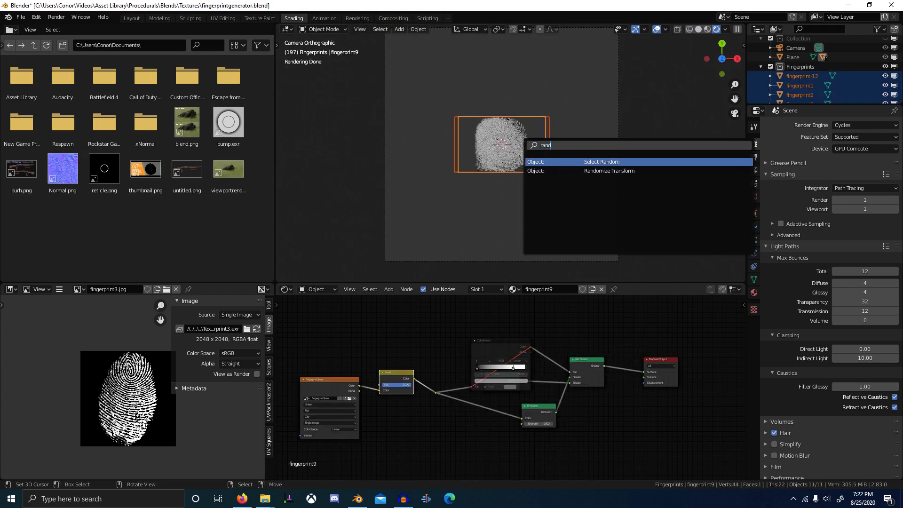
type("om")
key("Down")
key("Return")
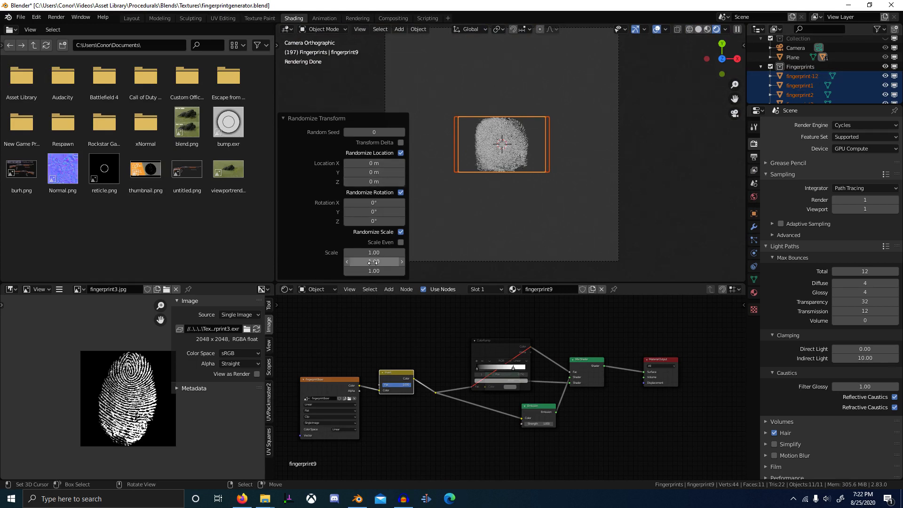
left_click_drag(386, 173, 387, 164)
type("0.5")
key("Return")
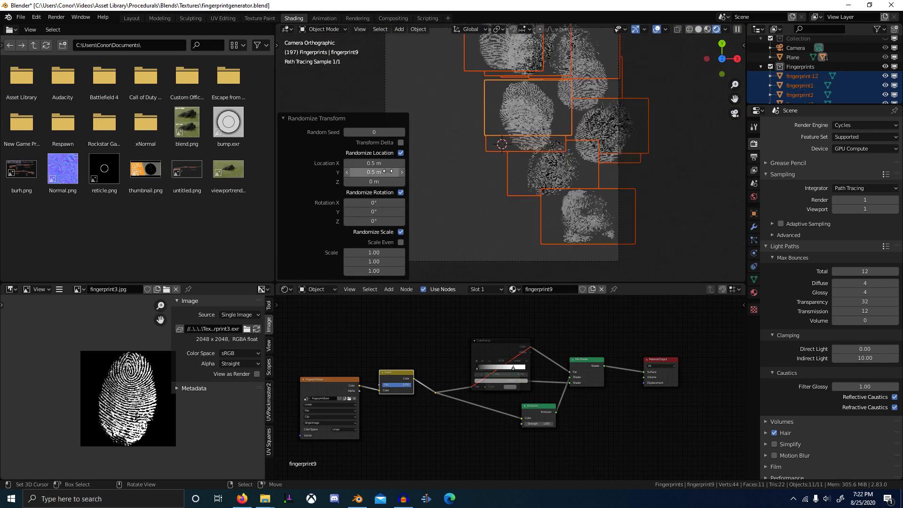
left_click(382, 222)
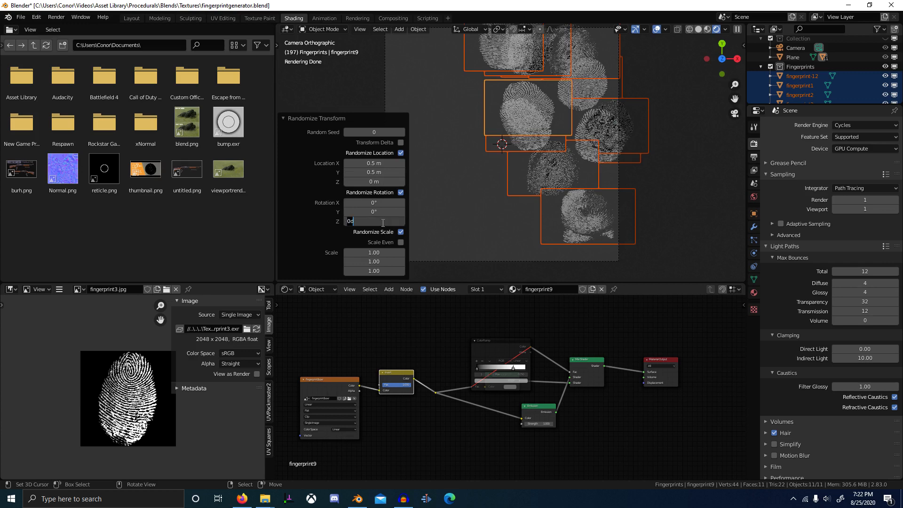
type("360")
key("Return")
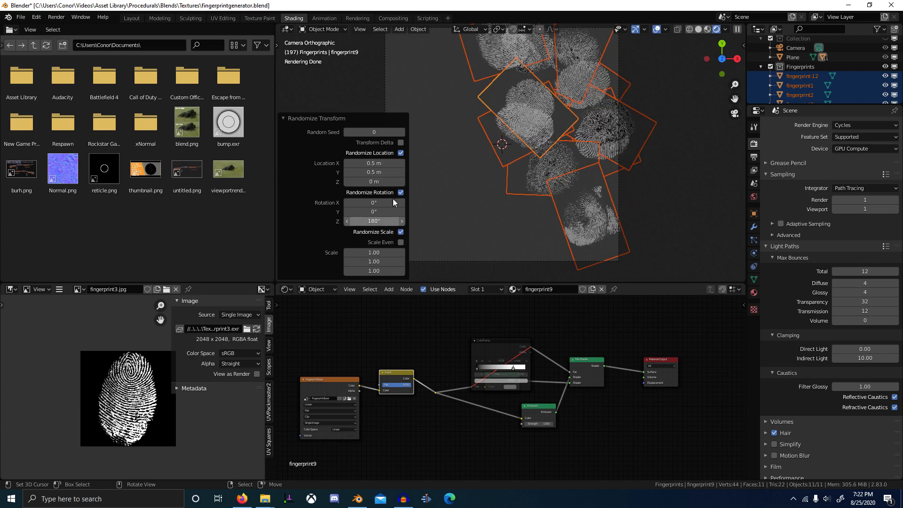
Set the random seed to 128 and isolate the collection containing the tiled fingerprint pattern.
left_click(376, 132)
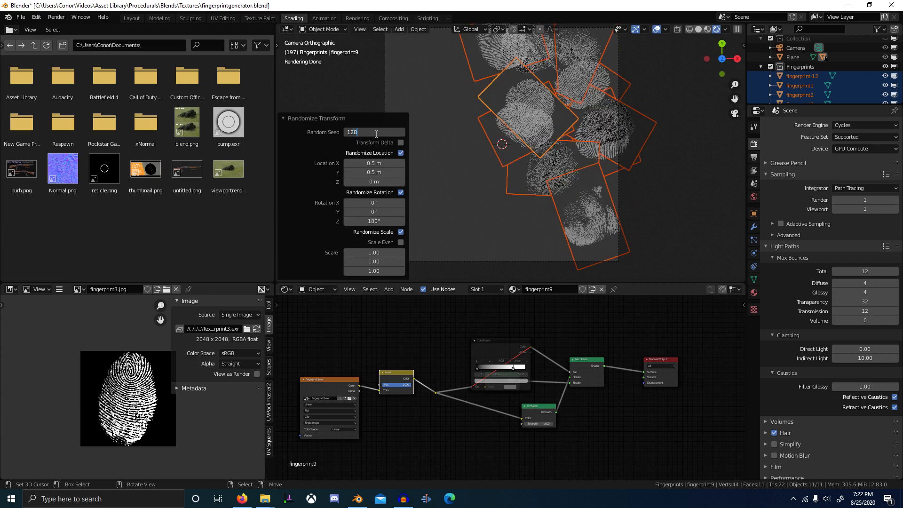
type("128")
key("Return")
key("1")
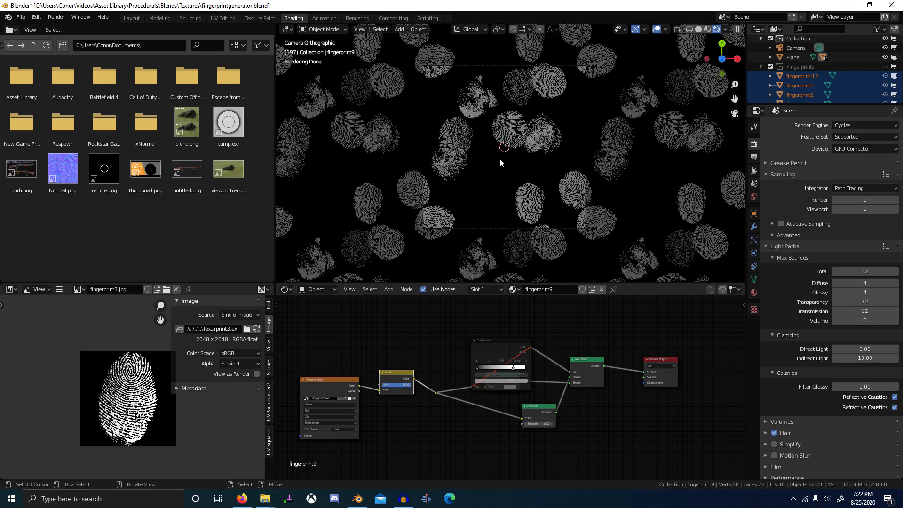
Close fingerprintgenerator.blend without saving and select all items in the Asset Library folder.
left_click(891, 5)
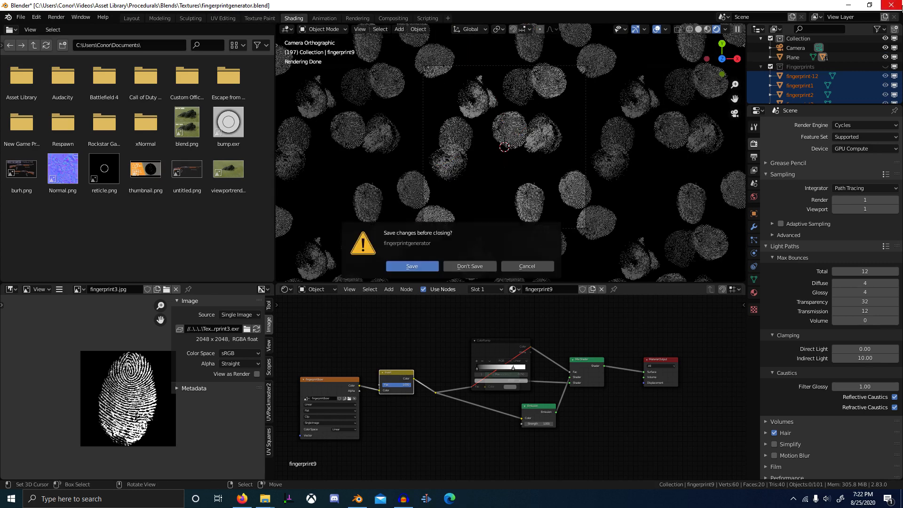
left_click(450, 265)
left_click(445, 88)
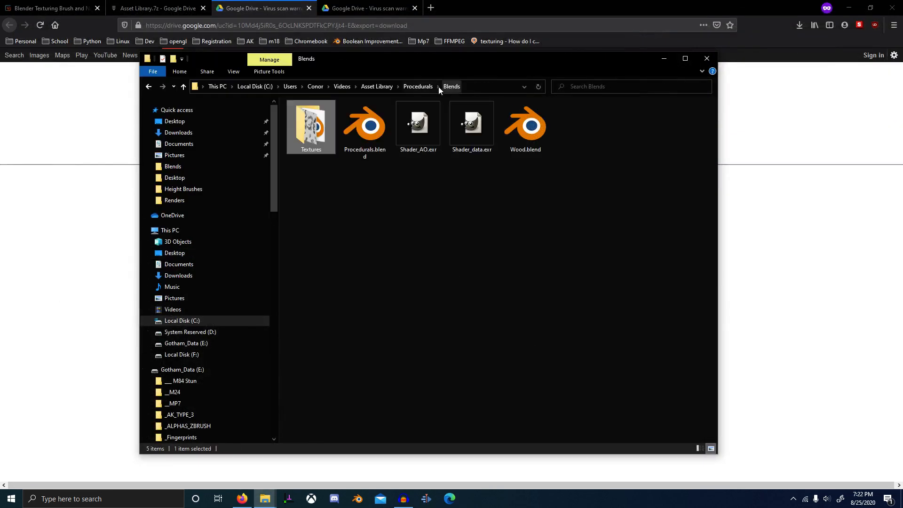
left_click(416, 86)
left_click(385, 88)
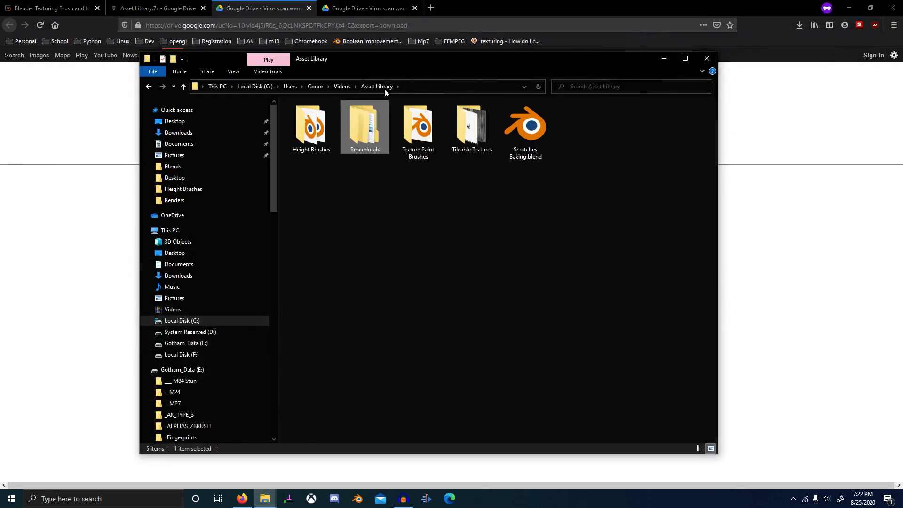
left_click_drag(614, 197, 310, 133)
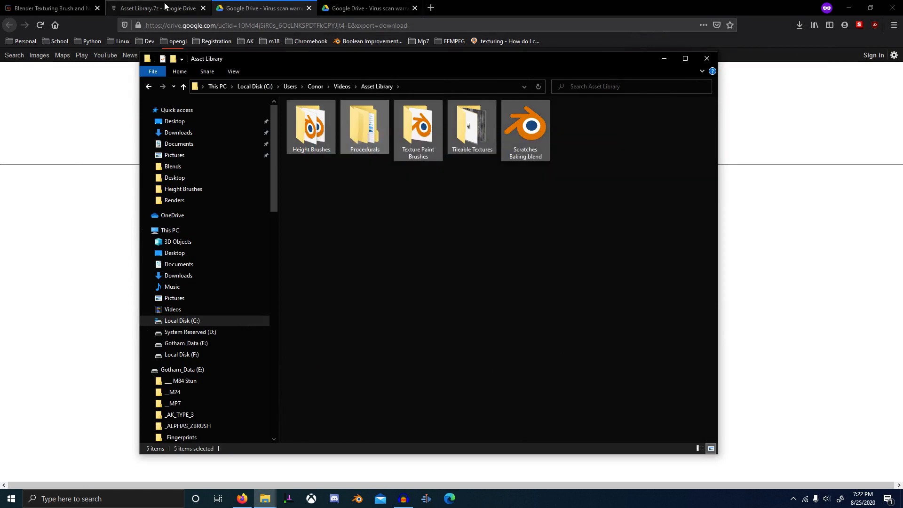
Switch to the browser's Gumroad page for the Blender Texturing Brush and Node Pack and review its contents list.
left_click(167, 8)
left_click(47, 8)
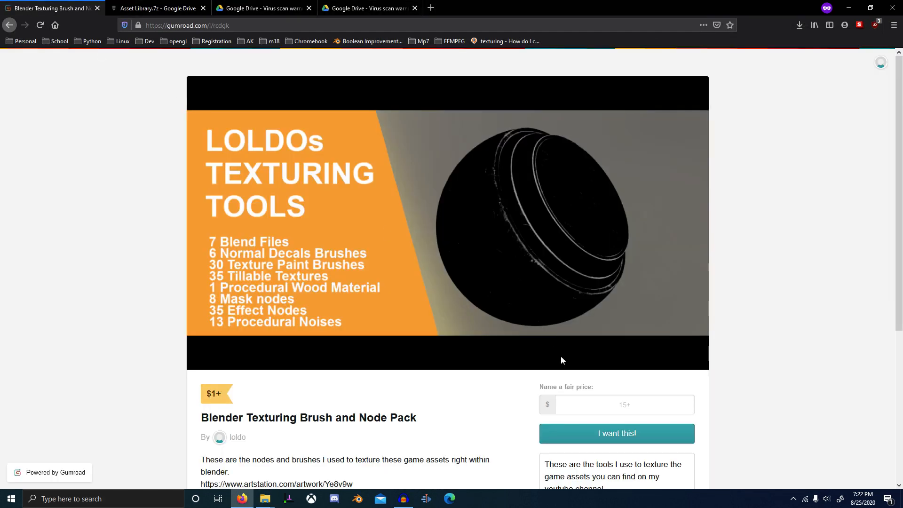
scroll(561, 356, "down", 5)
double_click(257, 170)
left_click(426, 188)
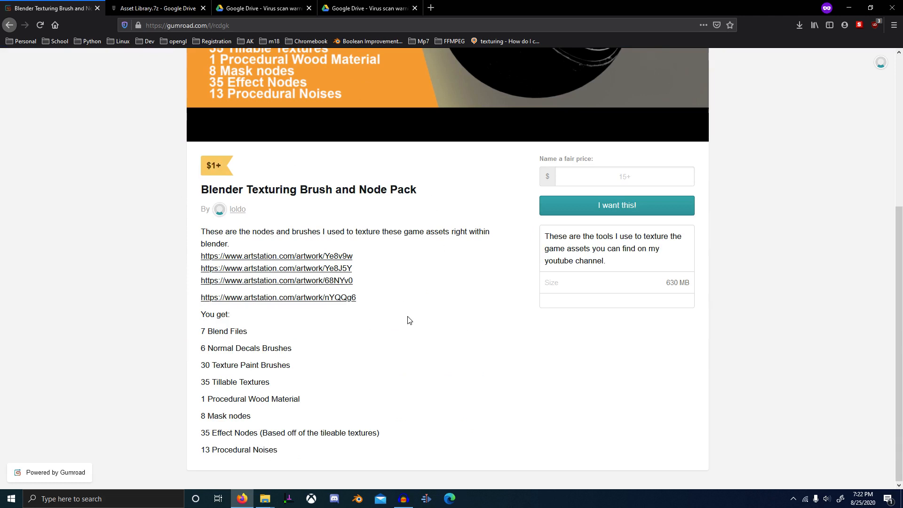
Open the four ArtStation artwork links from the product description in background tabs.
middle_click(282, 268)
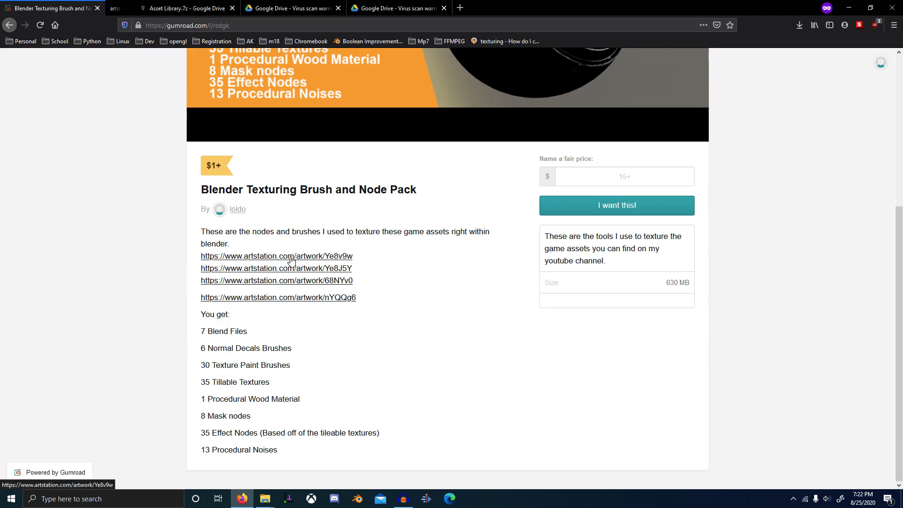
middle_click(296, 281)
middle_click(301, 299)
middle_click(301, 300)
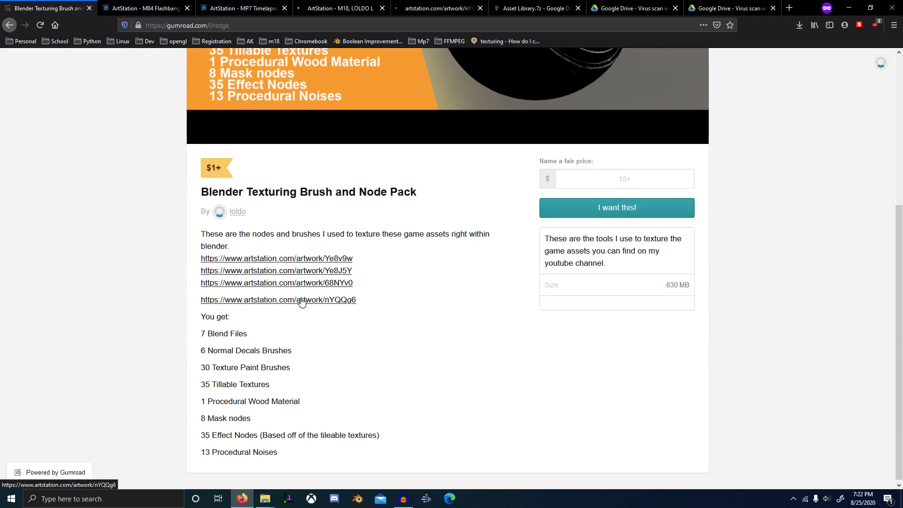
Examine the M84 Flashbang Timelapse artwork on ArtStation.
key("ctrl+Tab")
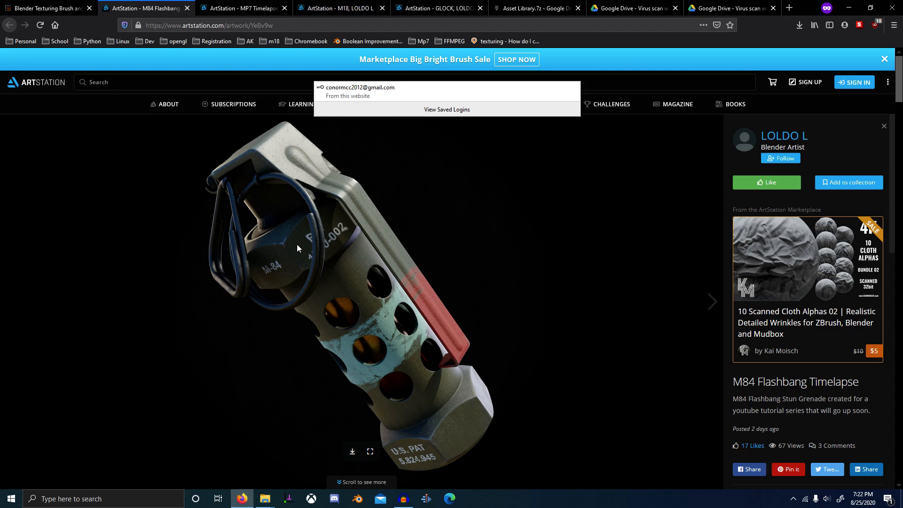
scroll(297, 244, "down", 5)
scroll(279, 244, "up", 5)
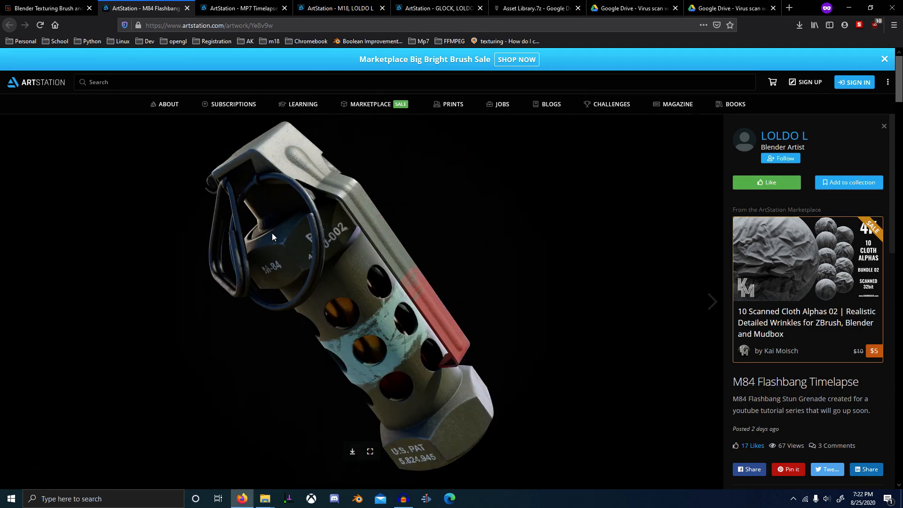
scroll(277, 202, "down", 5)
Browse the MP7 Timelapse renders on ArtStation and close that page.
key("ctrl+Tab")
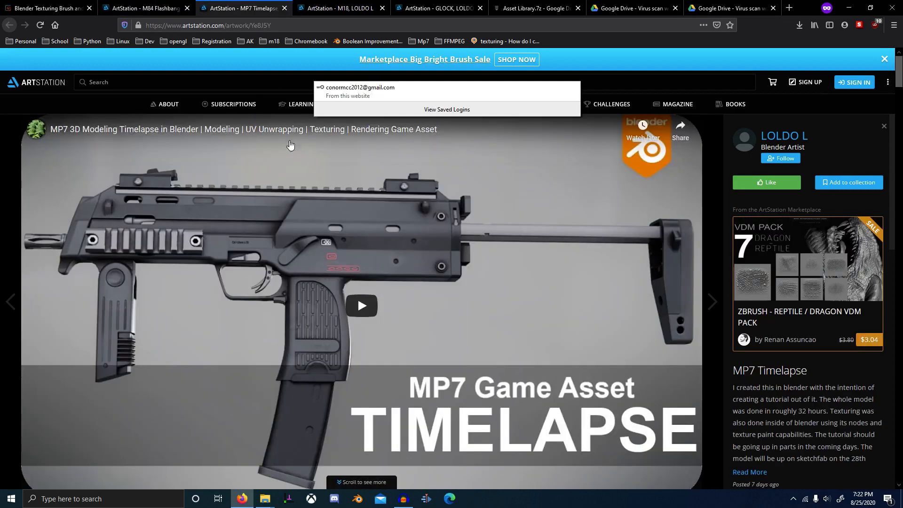
scroll(323, 262, "down", 4)
scroll(321, 258, "down", 4)
scroll(320, 243, "up", 2)
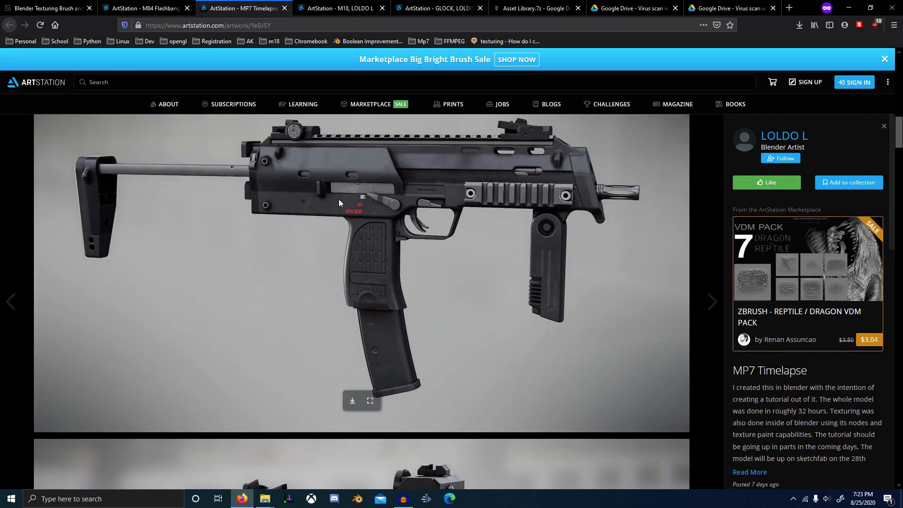
scroll(443, 250, "down", 15)
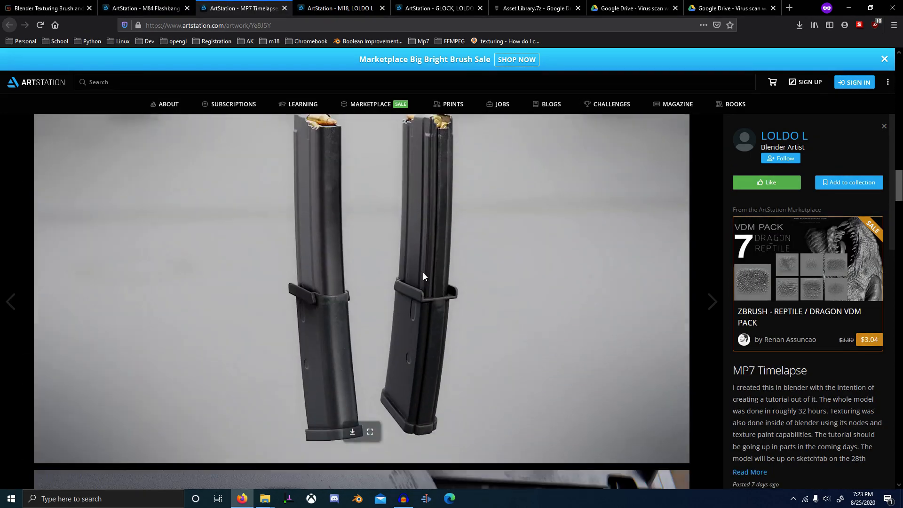
scroll(409, 245, "down", 5)
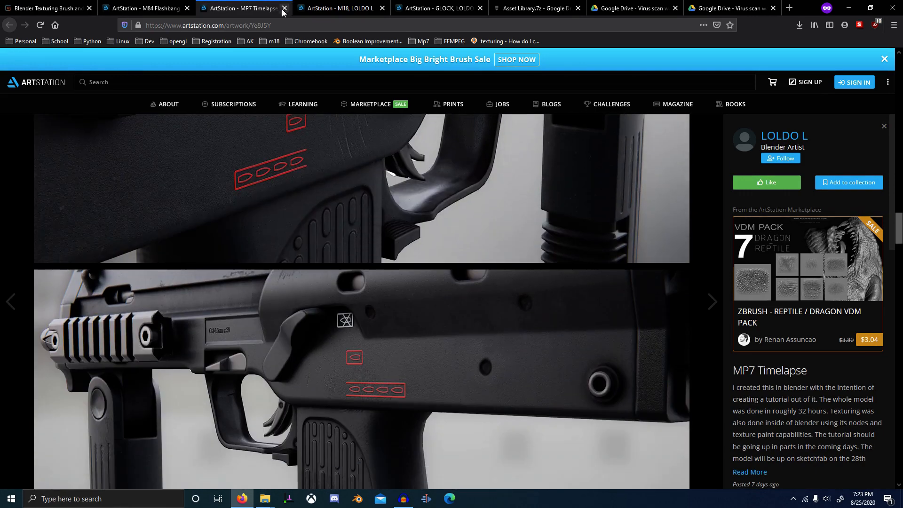
left_click(284, 9)
Browse the M18 pistol renders on ArtStation and close that page.
scroll(296, 278, "down", 8)
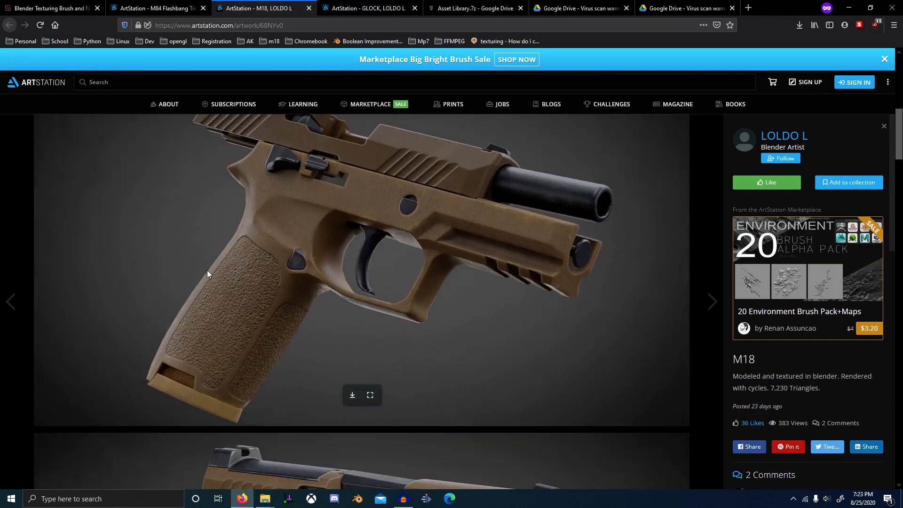
scroll(393, 239, "down", 10)
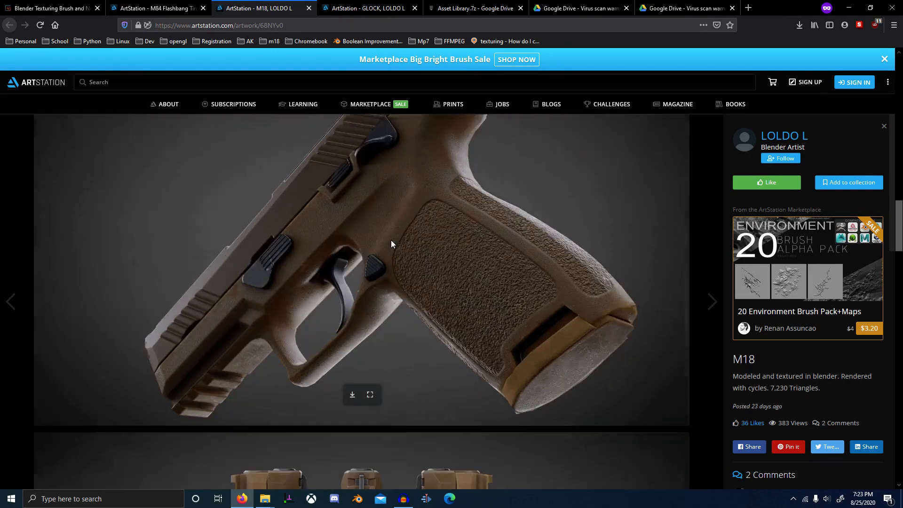
scroll(390, 244, "down", 5)
left_click(309, 8)
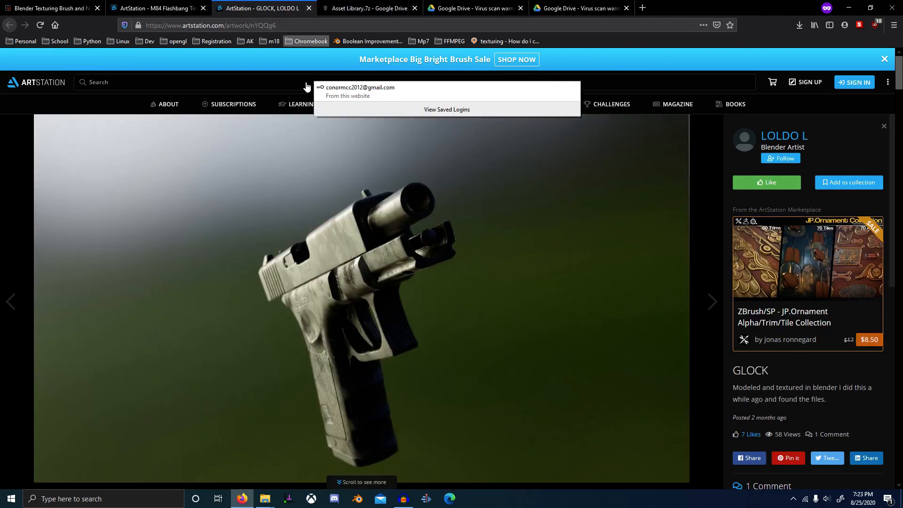
Examine the surface texturing in the GLOCK renders on ArtStation and close that page.
scroll(319, 244, "down", 5)
scroll(319, 239, "down", 10)
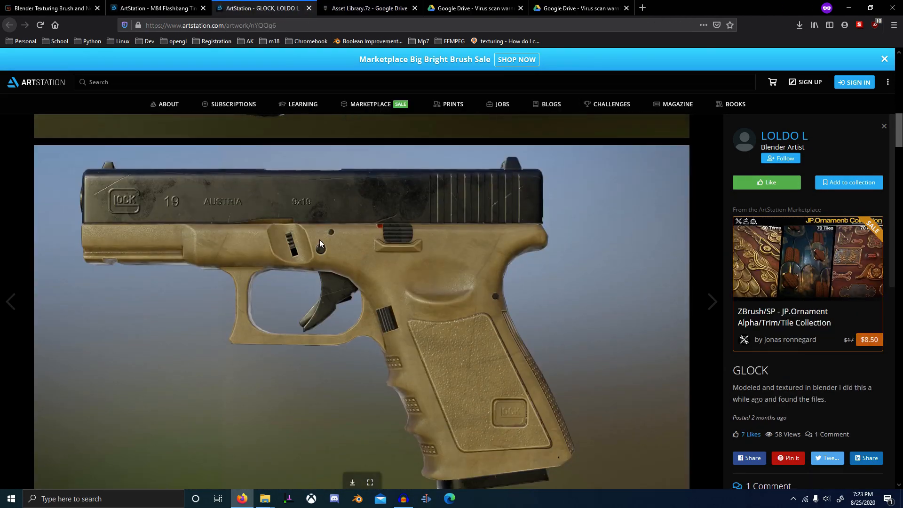
scroll(253, 219, "up", 8)
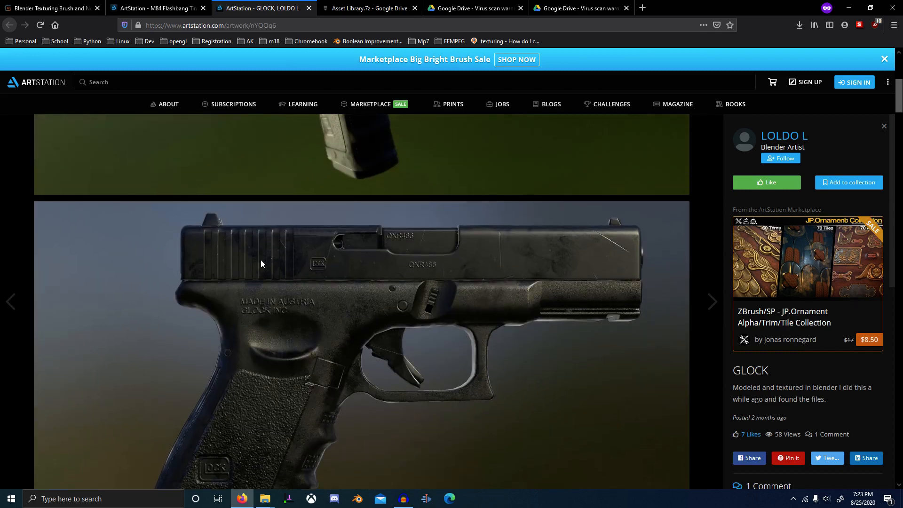
scroll(353, 256, "down", 7)
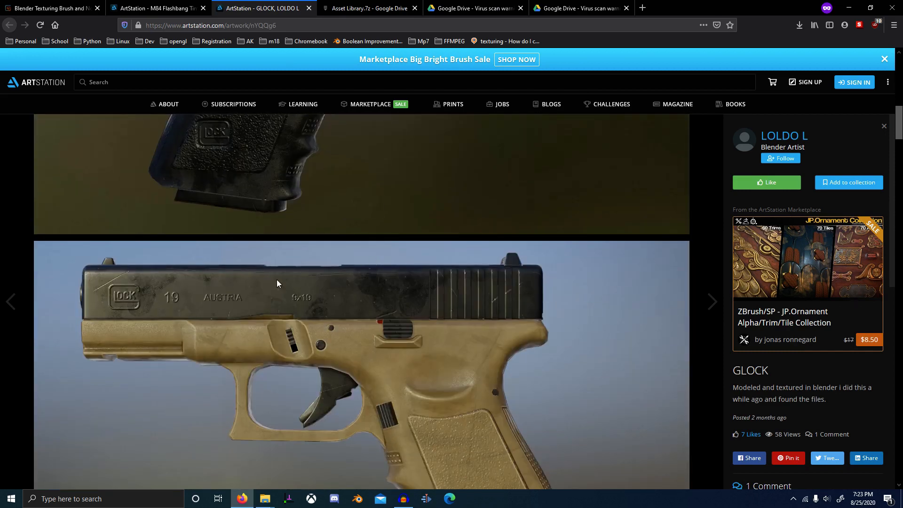
scroll(346, 279, "down", 4)
left_click(309, 7)
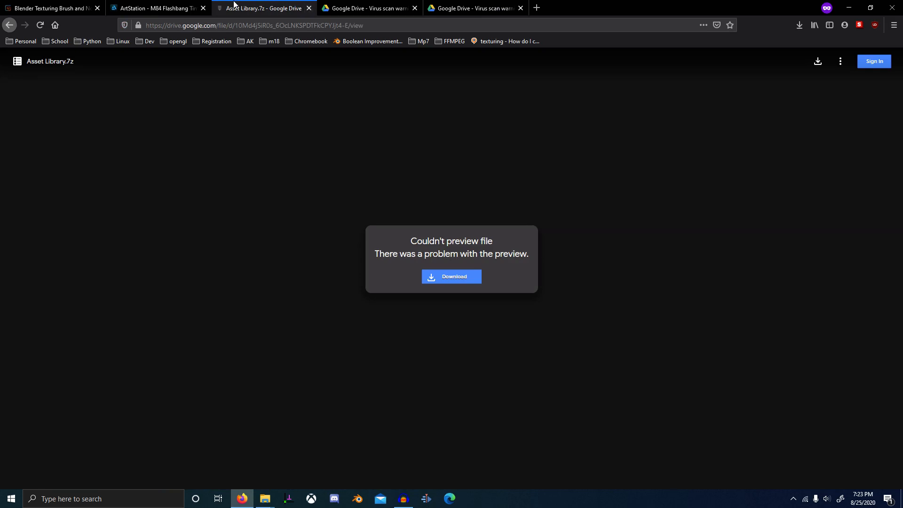
Look over the remaining M84 Flashbang renders further down its ArtStation page and close it.
left_click(149, 8)
scroll(462, 282, "down", 5)
scroll(462, 283, "down", 10)
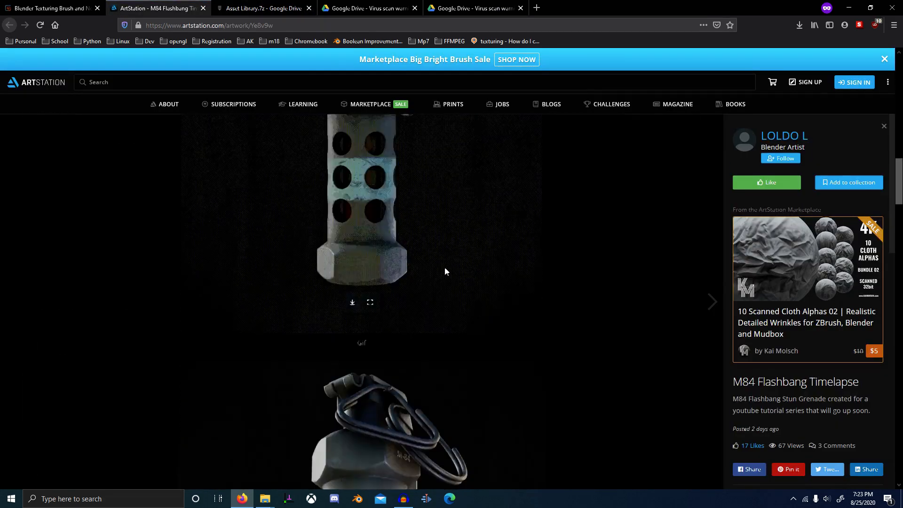
key("ctrl+w")
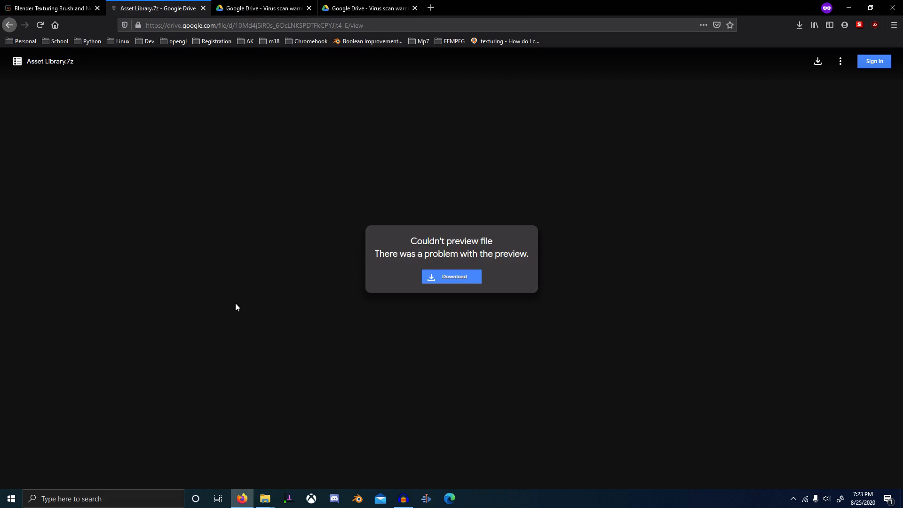
key("alt+Tab")
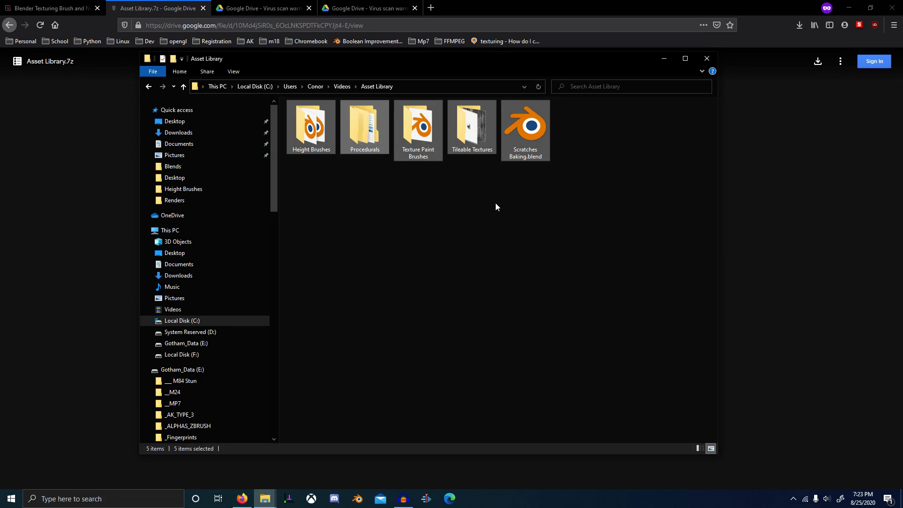
key("alt+z")
left_click(423, 161)
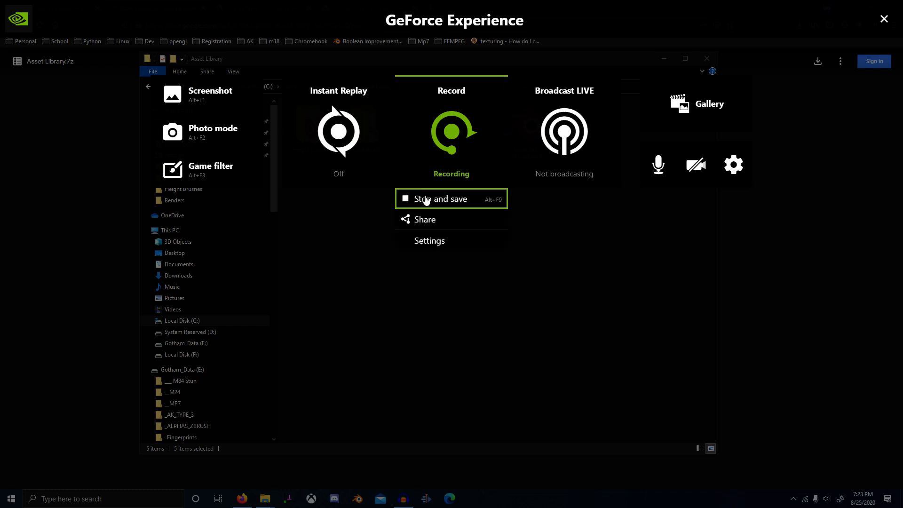